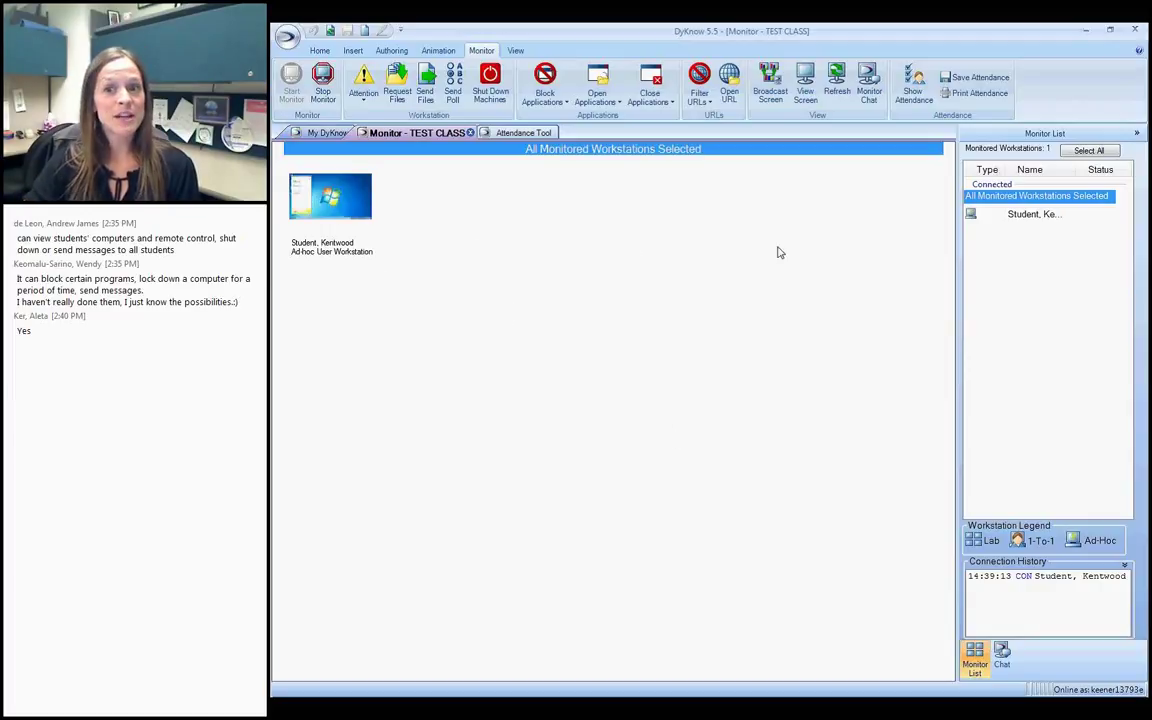
# Refresh the workstation thumbnails and apply attention to all workstations, blanking their screens with the text "Eyes up front!".
pyautogui.click(837, 82)
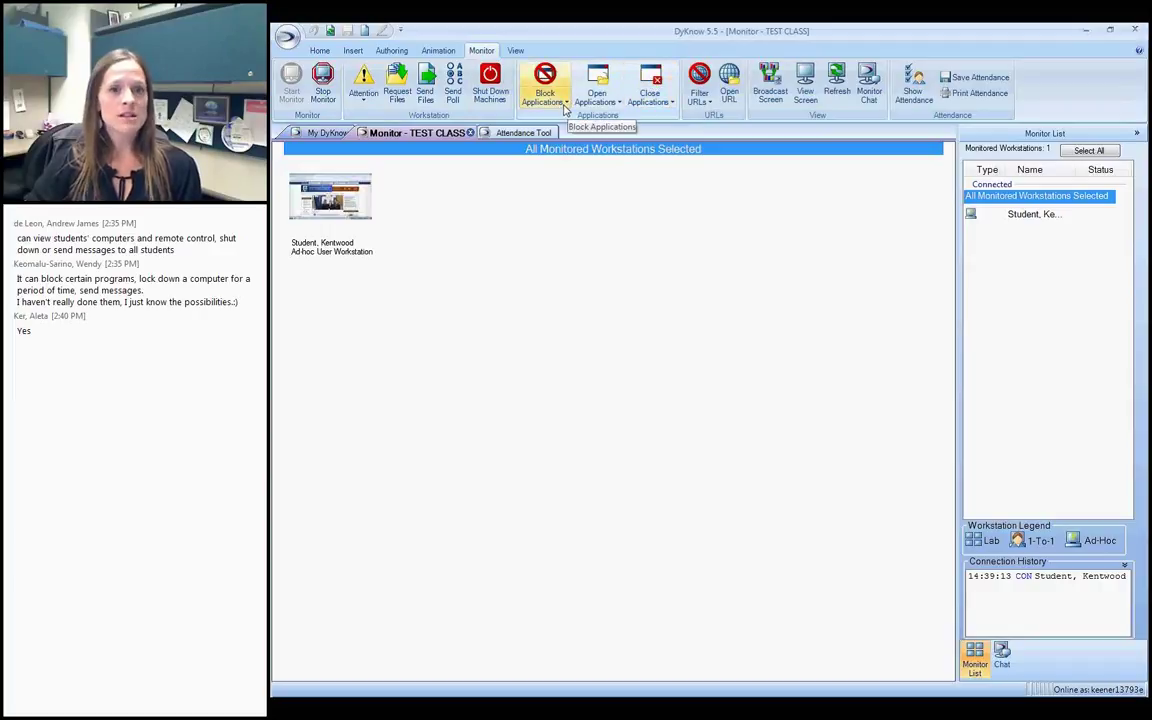
pyautogui.click(366, 106)
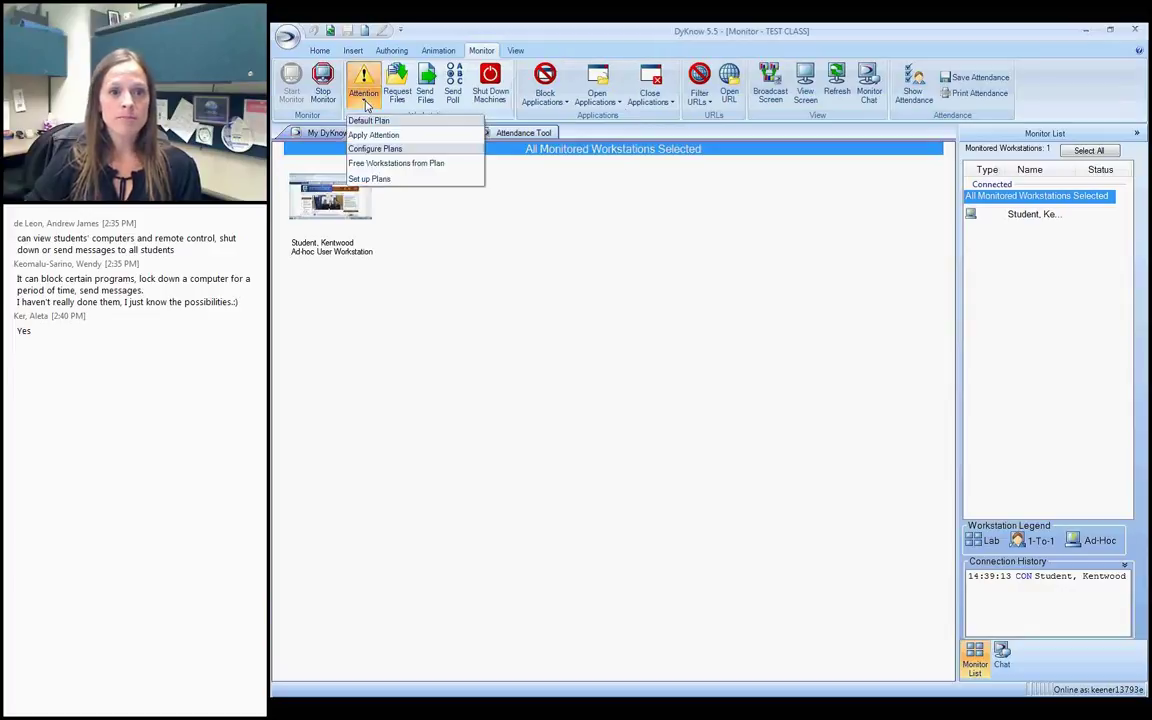
pyautogui.click(395, 180)
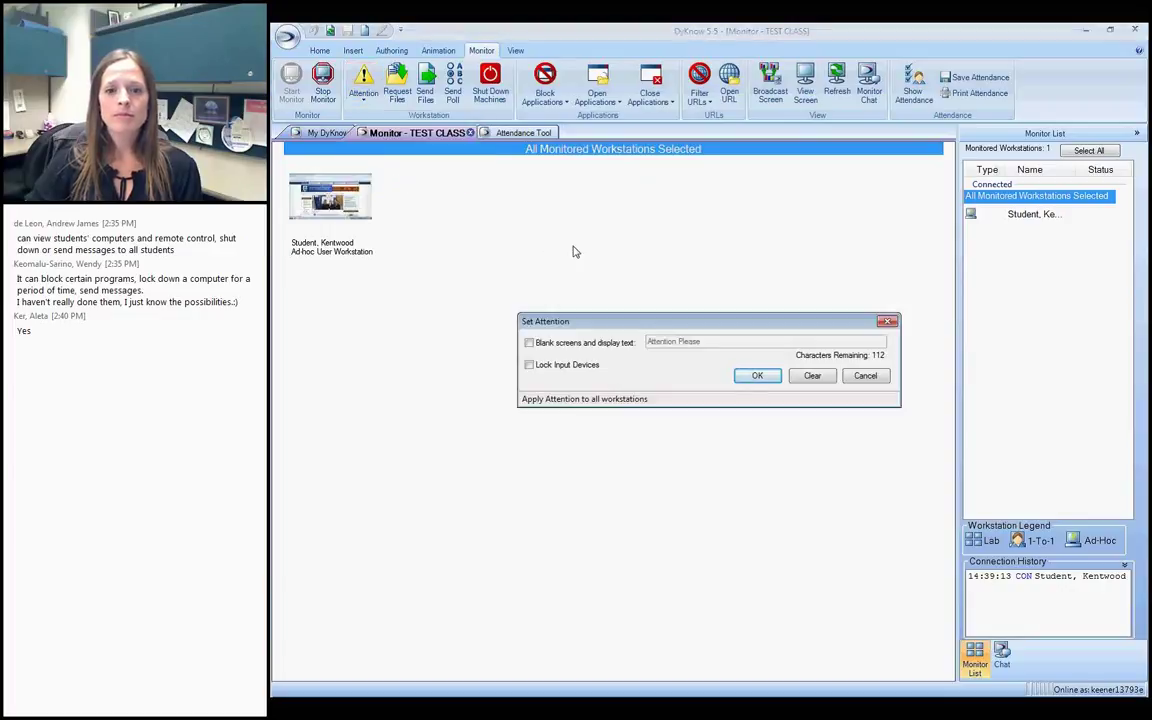
pyautogui.click(529, 343)
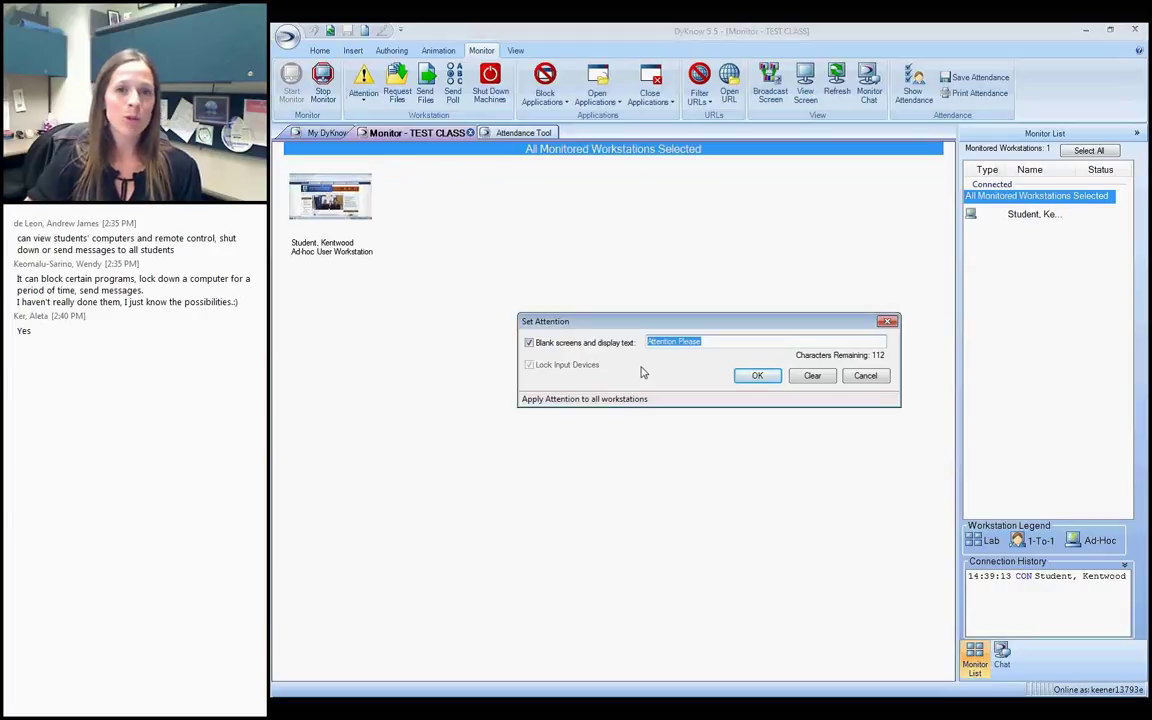
pyautogui.write('Eyes')
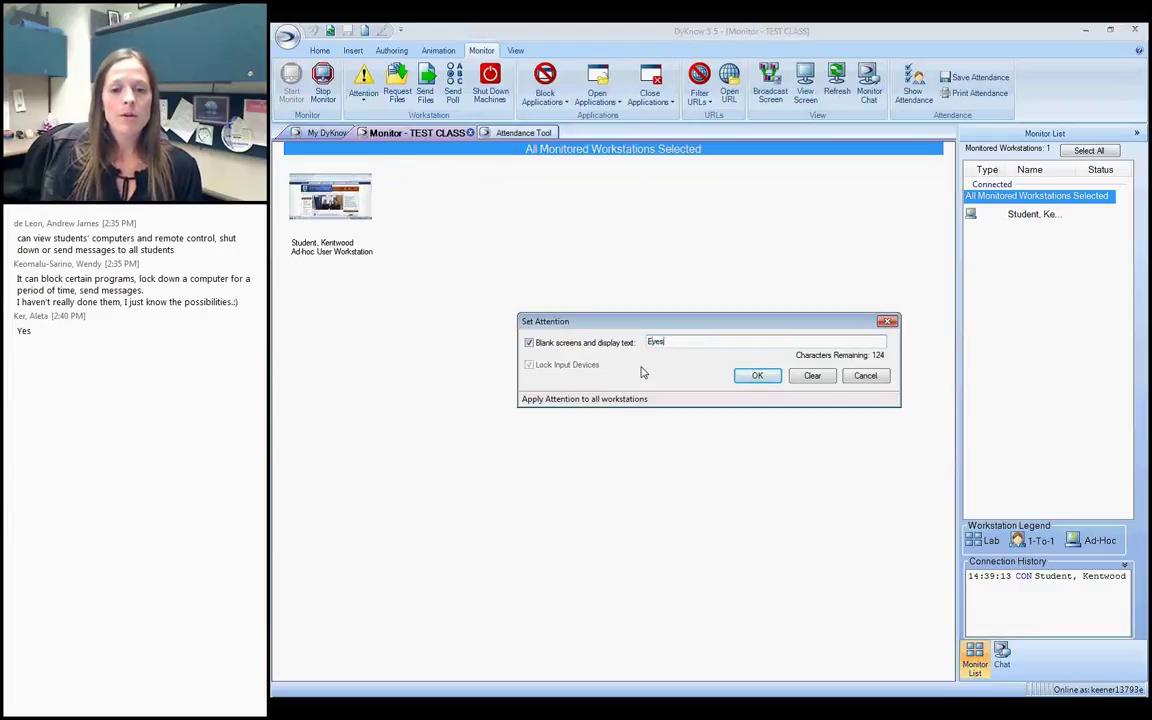
pyautogui.write(' up front!')
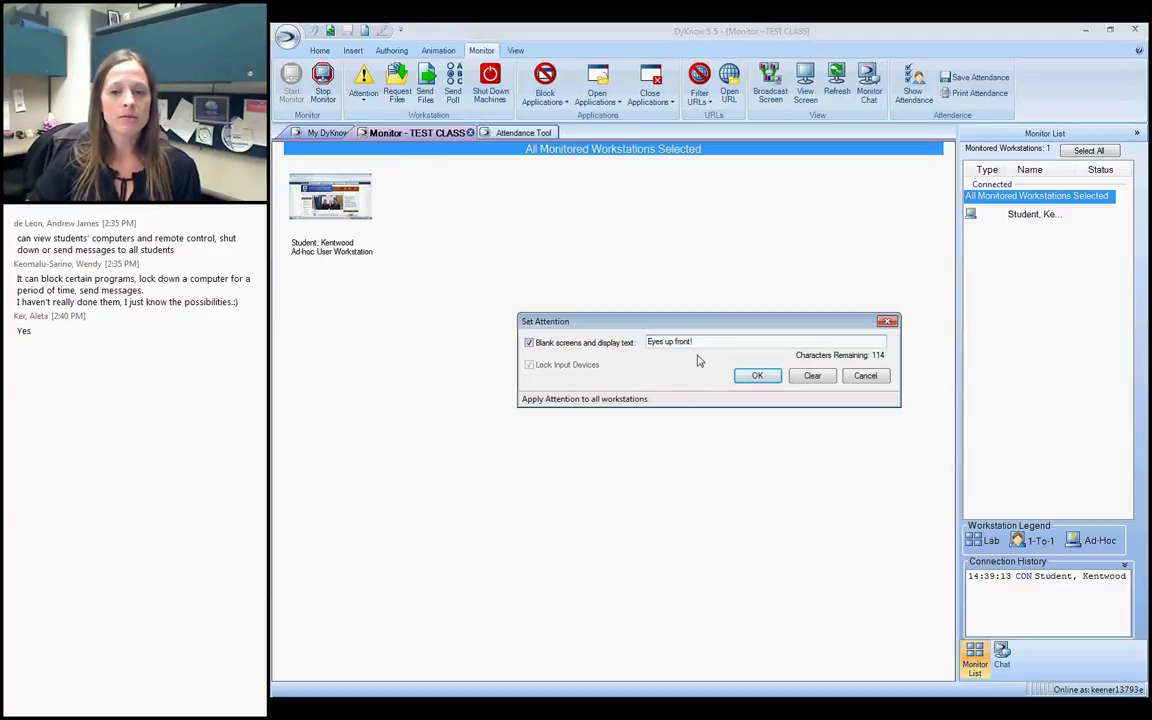
pyautogui.click(758, 377)
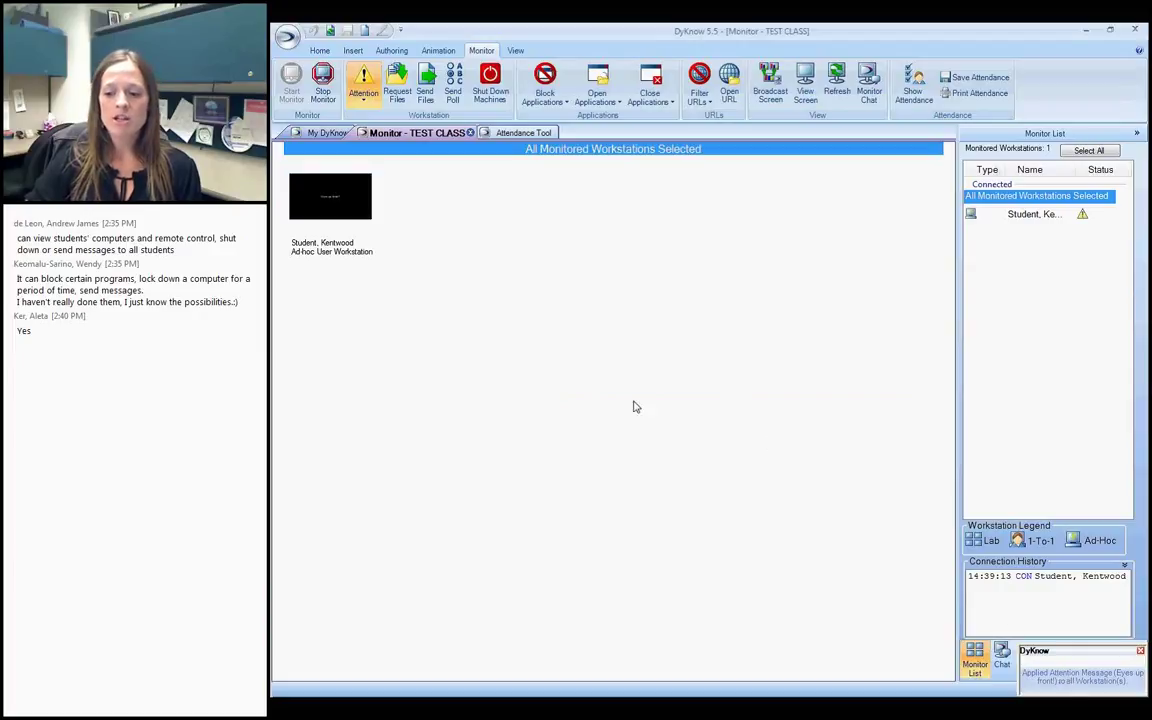
# View the student workstation's screen, release its attention lock, and stop viewing after checking the student's browsing.
pyautogui.click(323, 205)
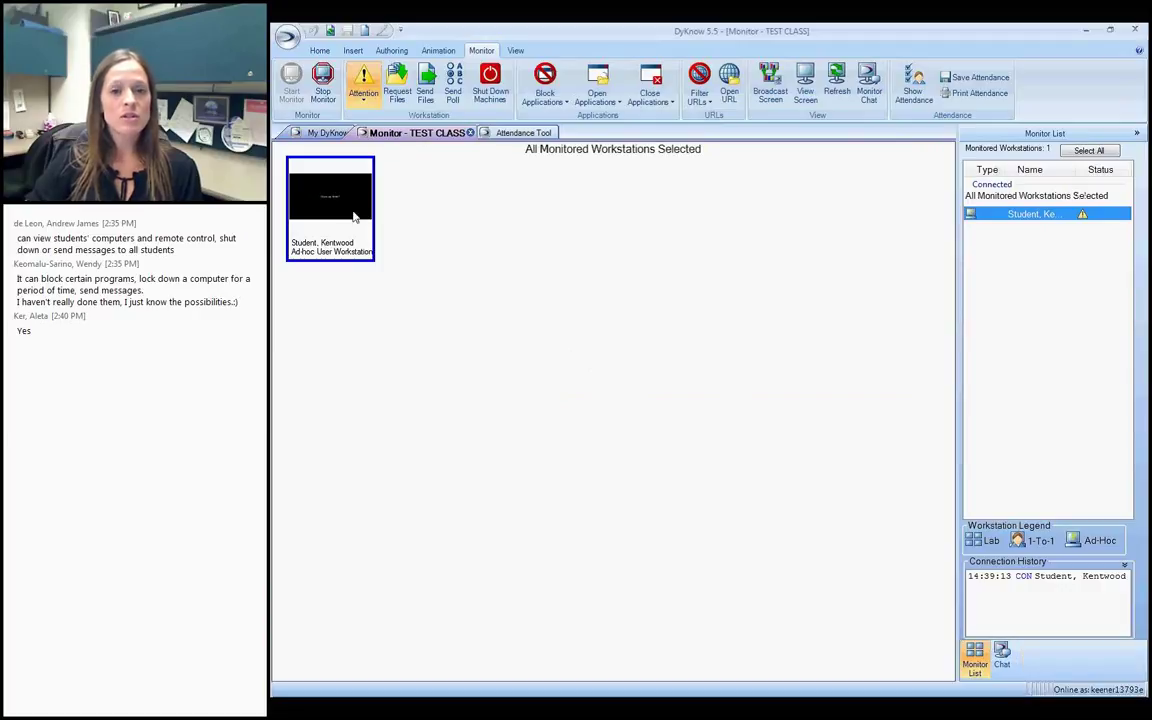
pyautogui.click(806, 88)
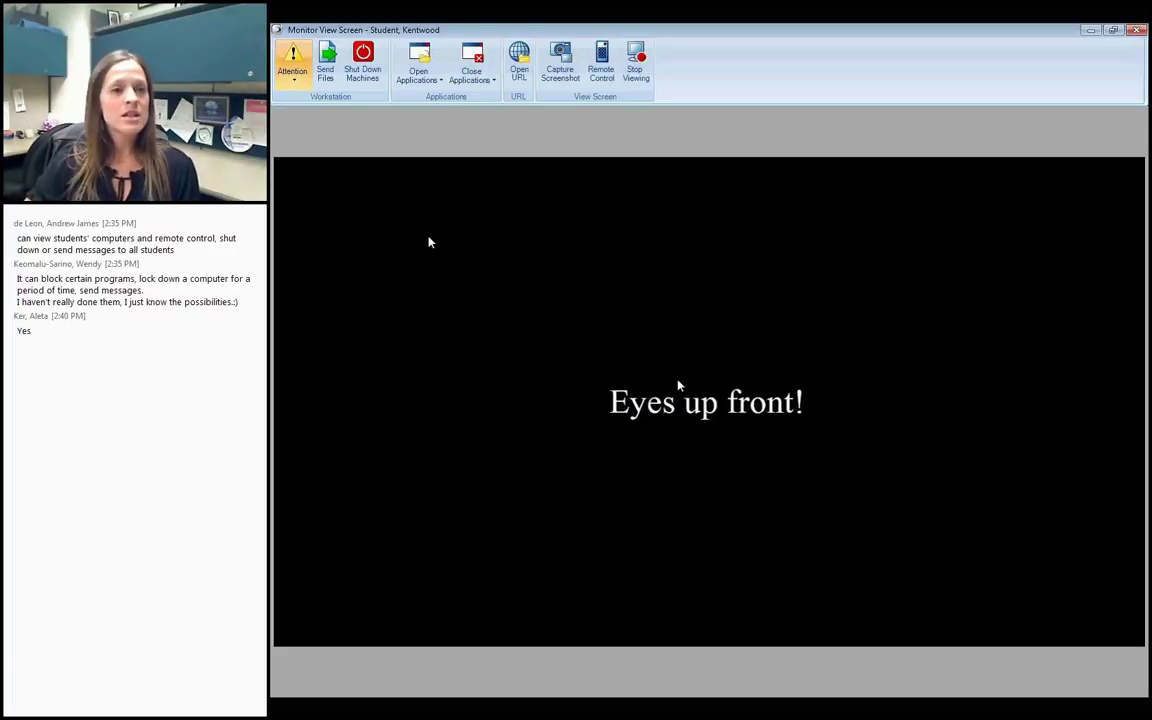
pyautogui.click(290, 55)
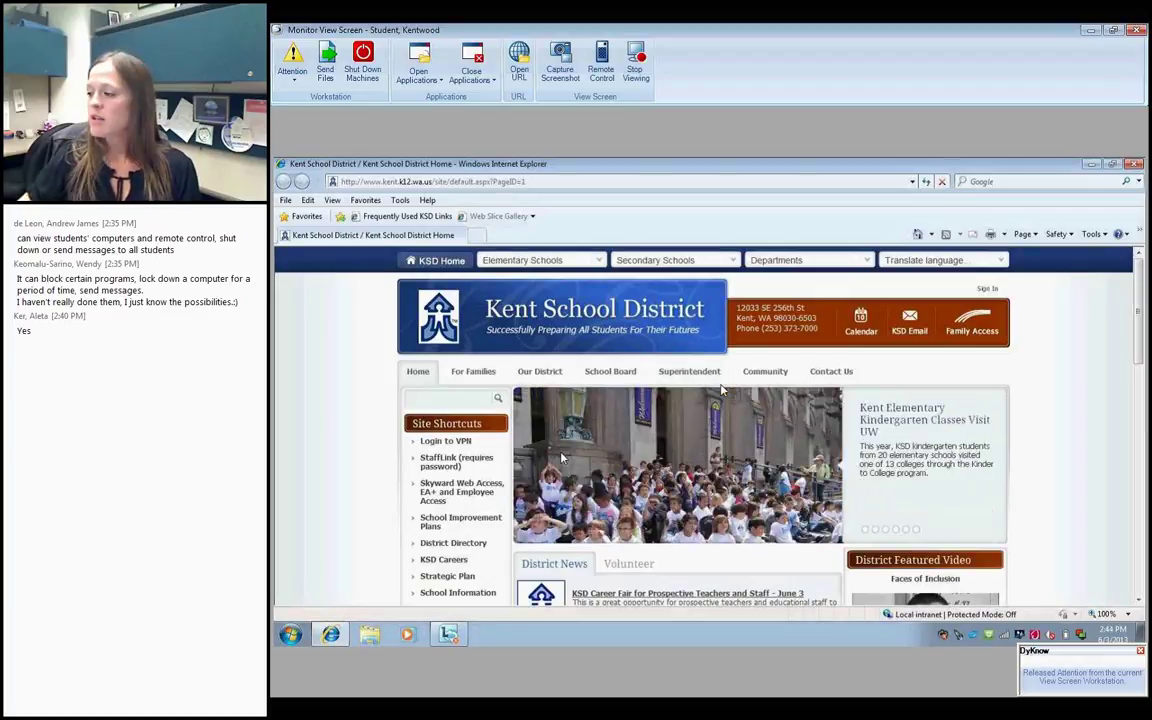
pyautogui.moveTo(471, 375)
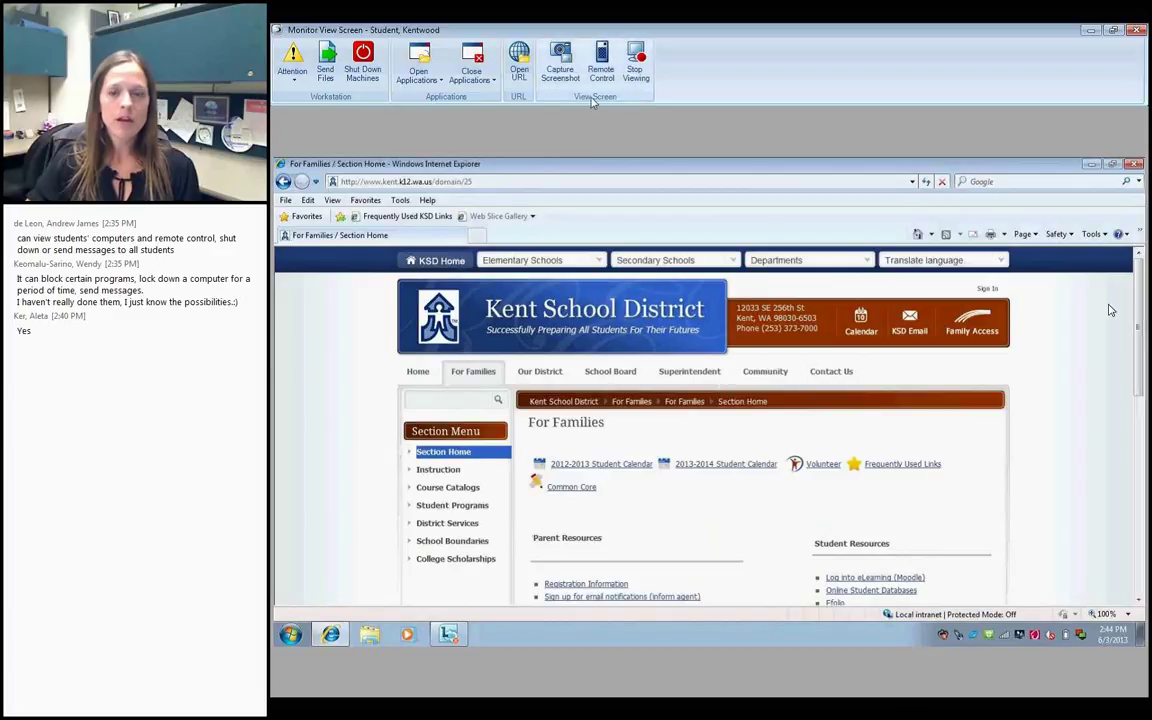
pyautogui.click(640, 68)
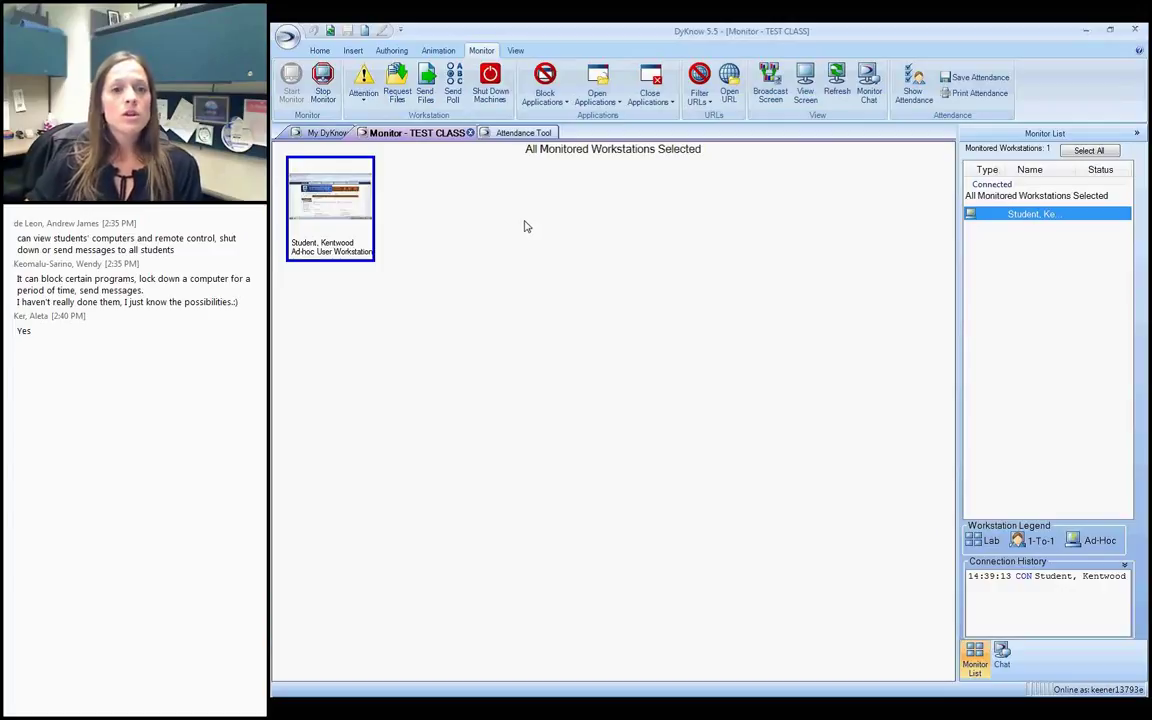
# Add Chrysanthemum.jpg from the Sample Pictures folder to the files to send to all workstations.
pyautogui.click(427, 85)
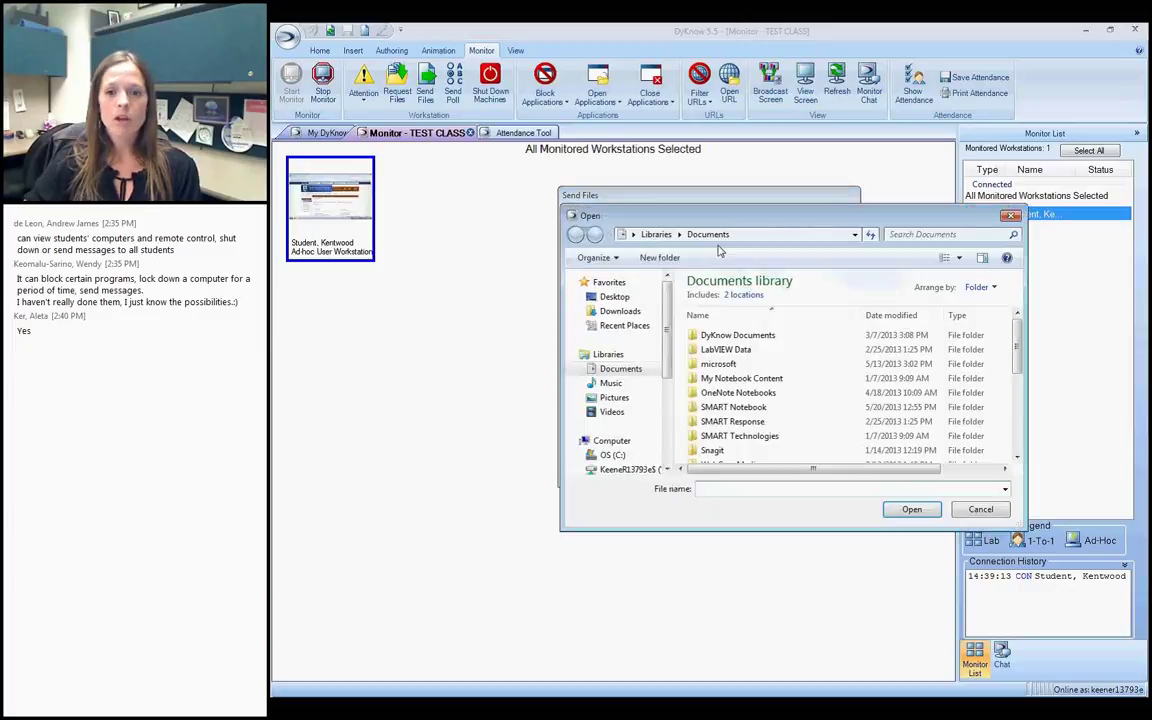
pyautogui.click(614, 297)
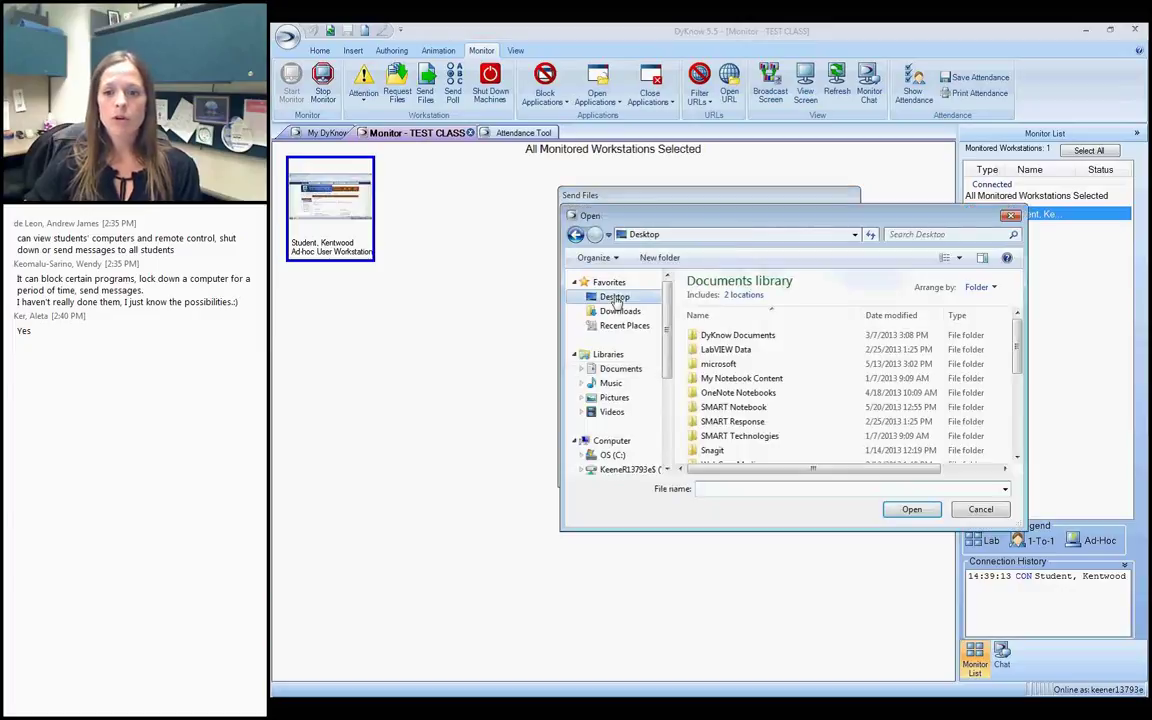
pyautogui.click(624, 398)
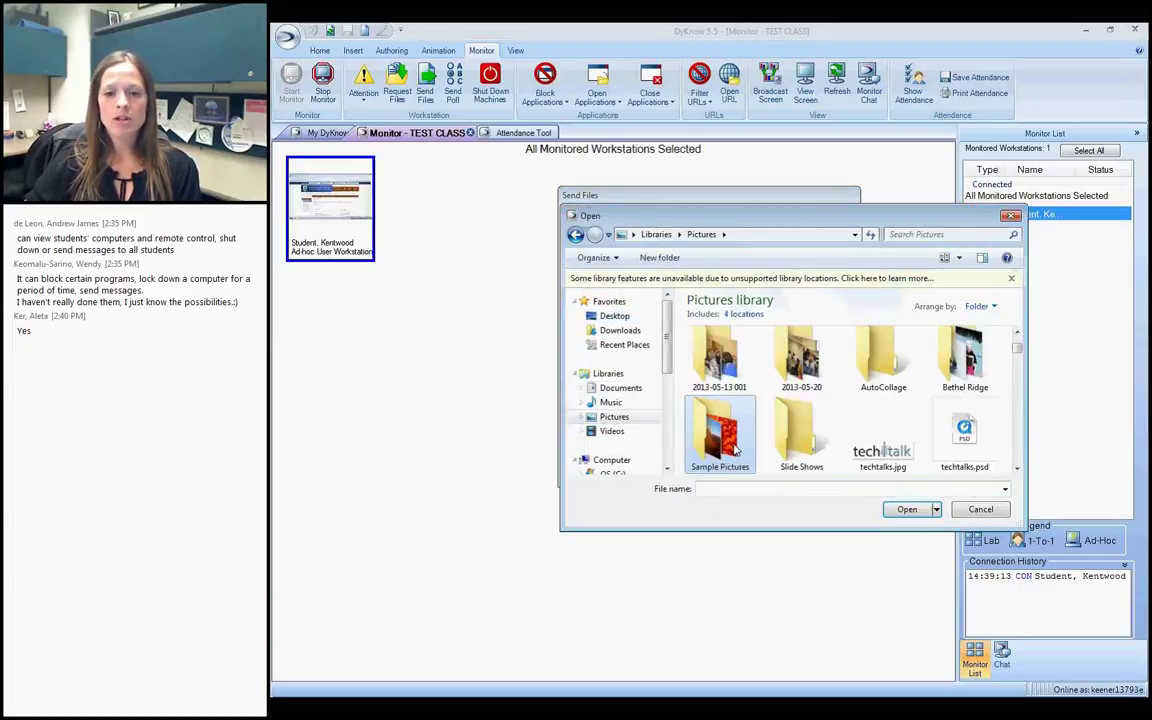
pyautogui.doubleClick(724, 430)
pyautogui.click(717, 345)
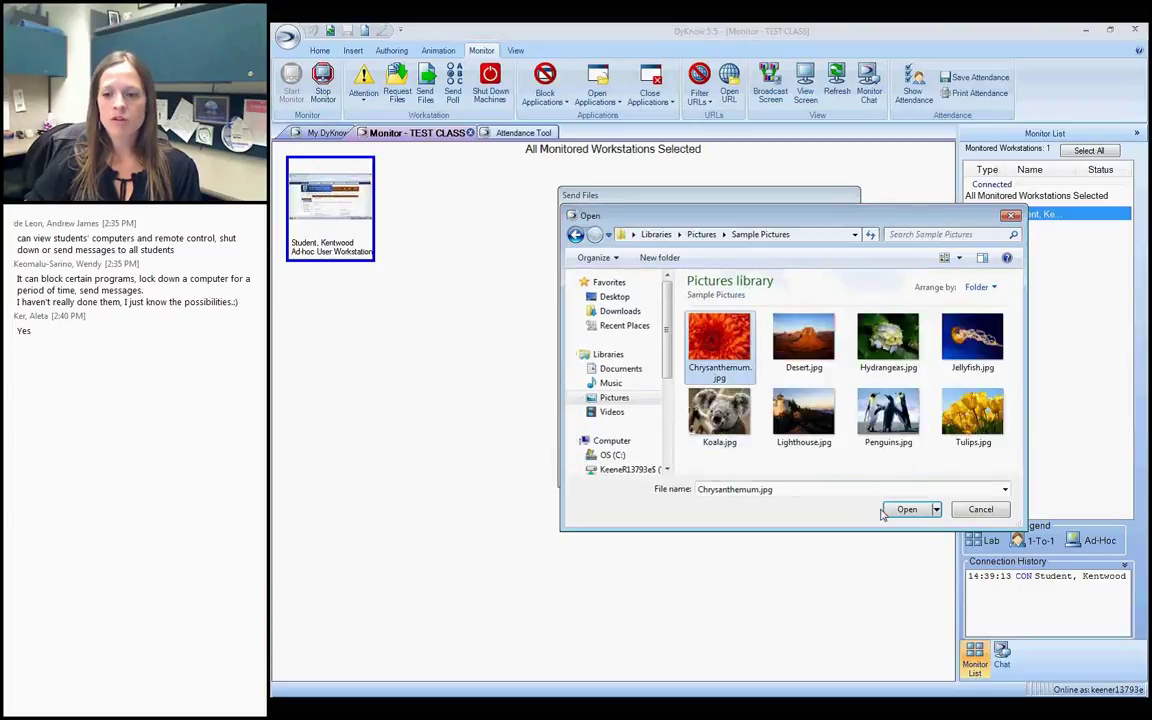
pyautogui.click(906, 509)
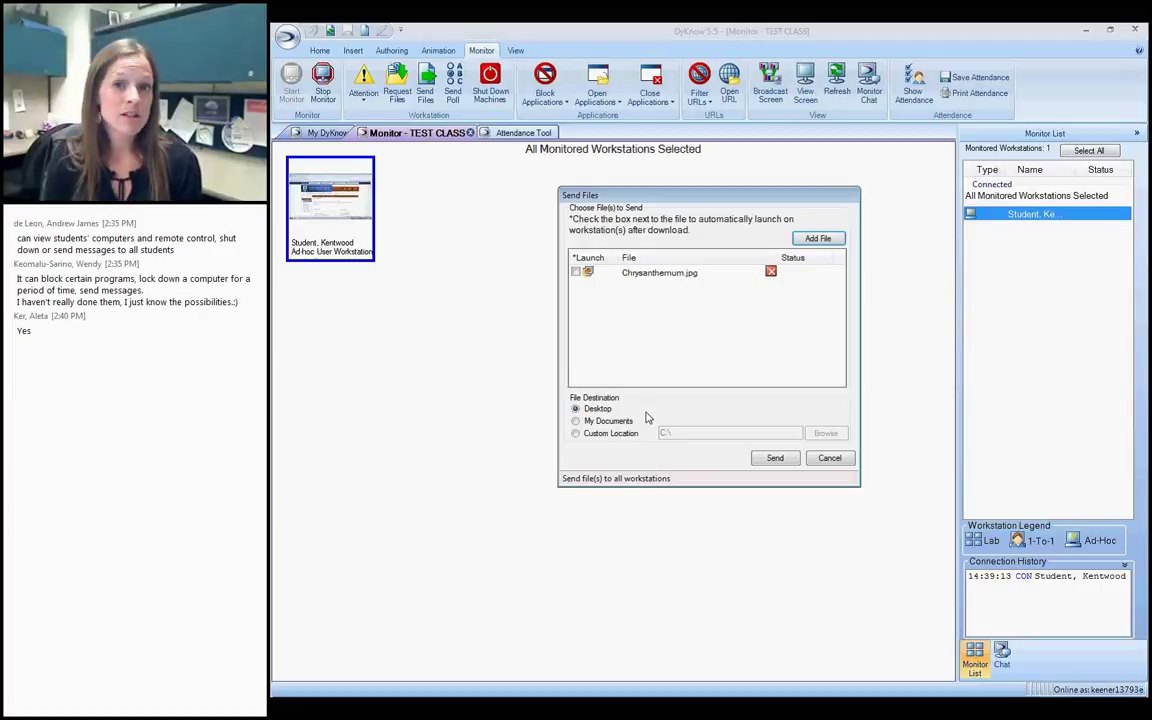
# Send Chrysanthemum.jpg to the workstations' Desktop with automatic launch, and check its arrival on the student's screen.
pyautogui.click(575, 272)
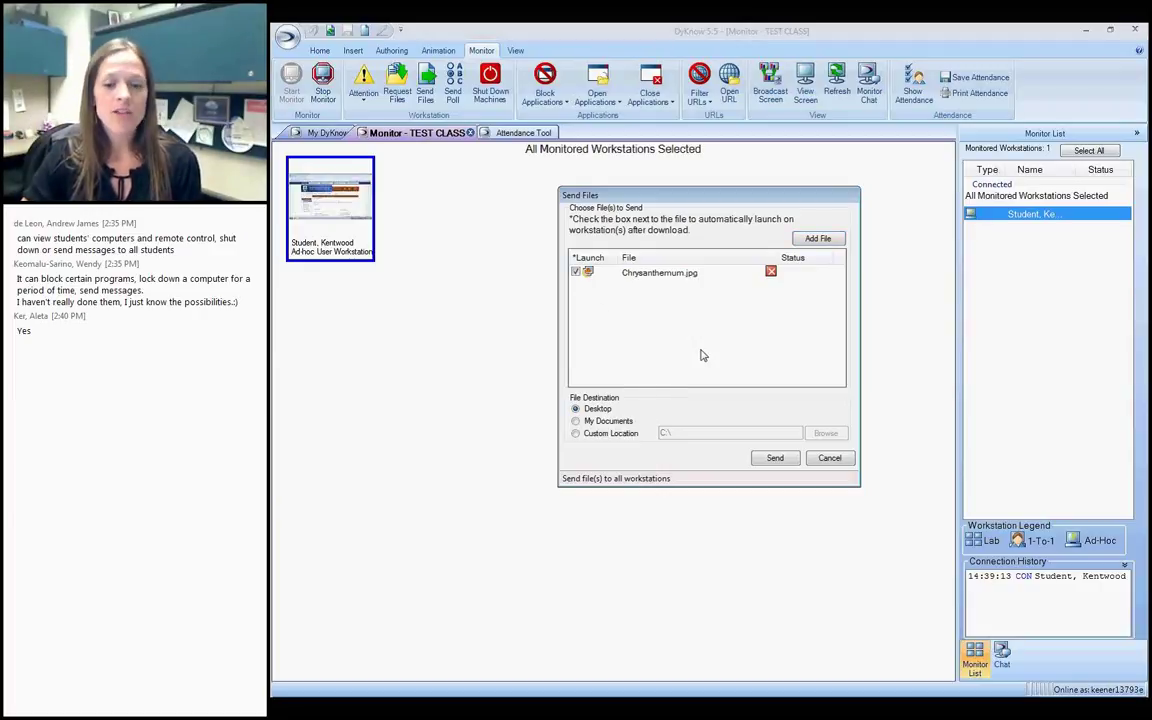
pyautogui.click(775, 457)
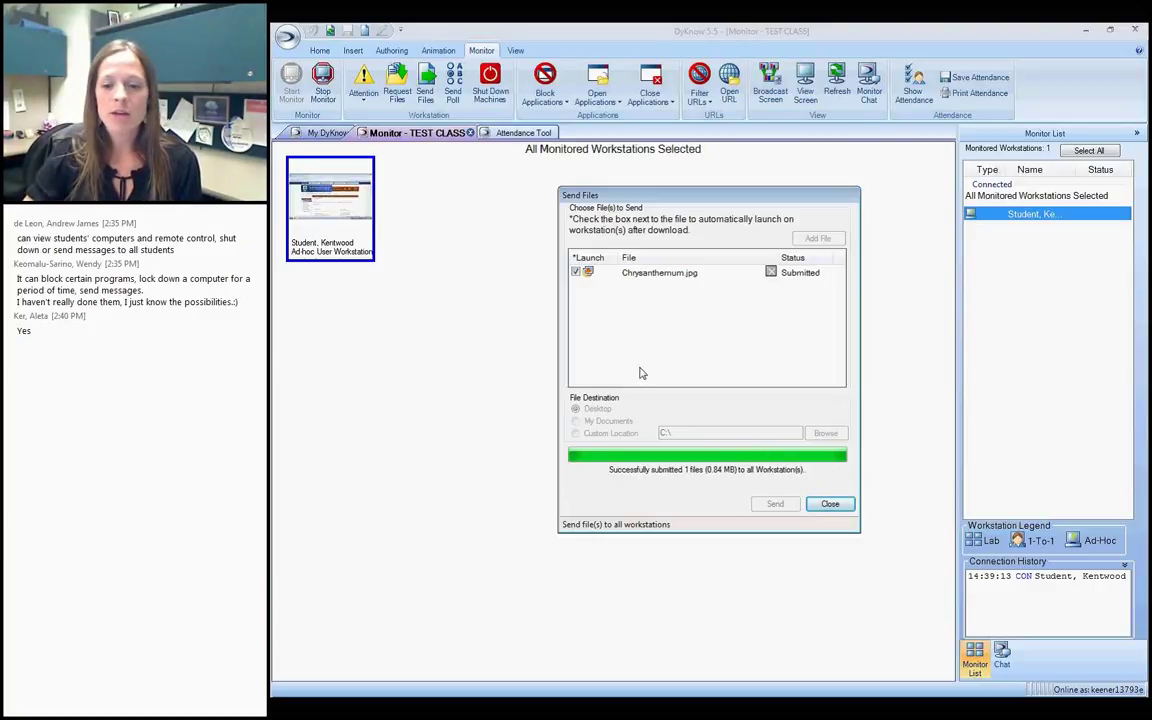
pyautogui.click(822, 507)
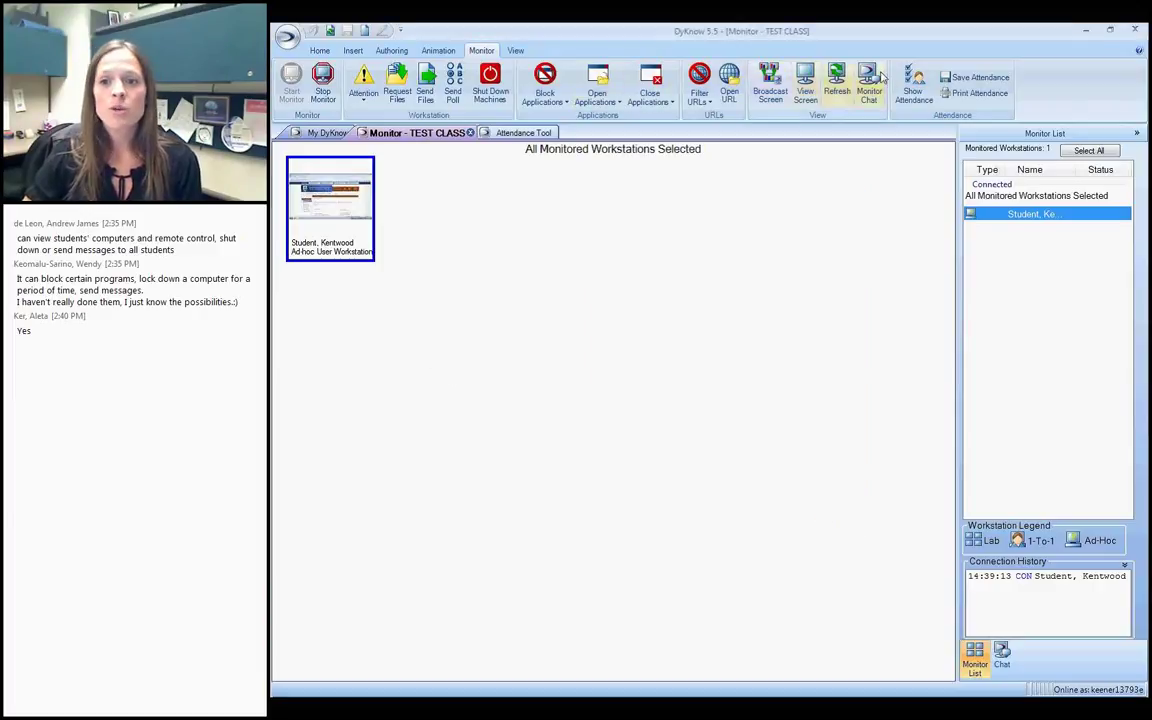
pyautogui.doubleClick(338, 245)
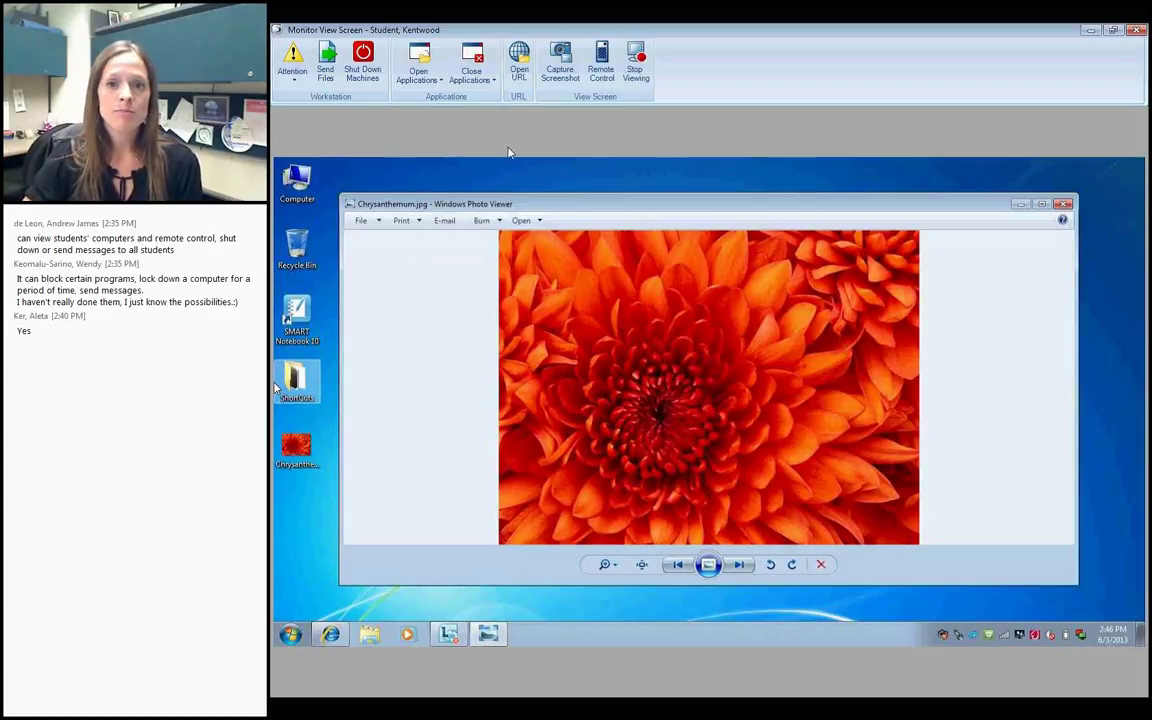
pyautogui.click(635, 65)
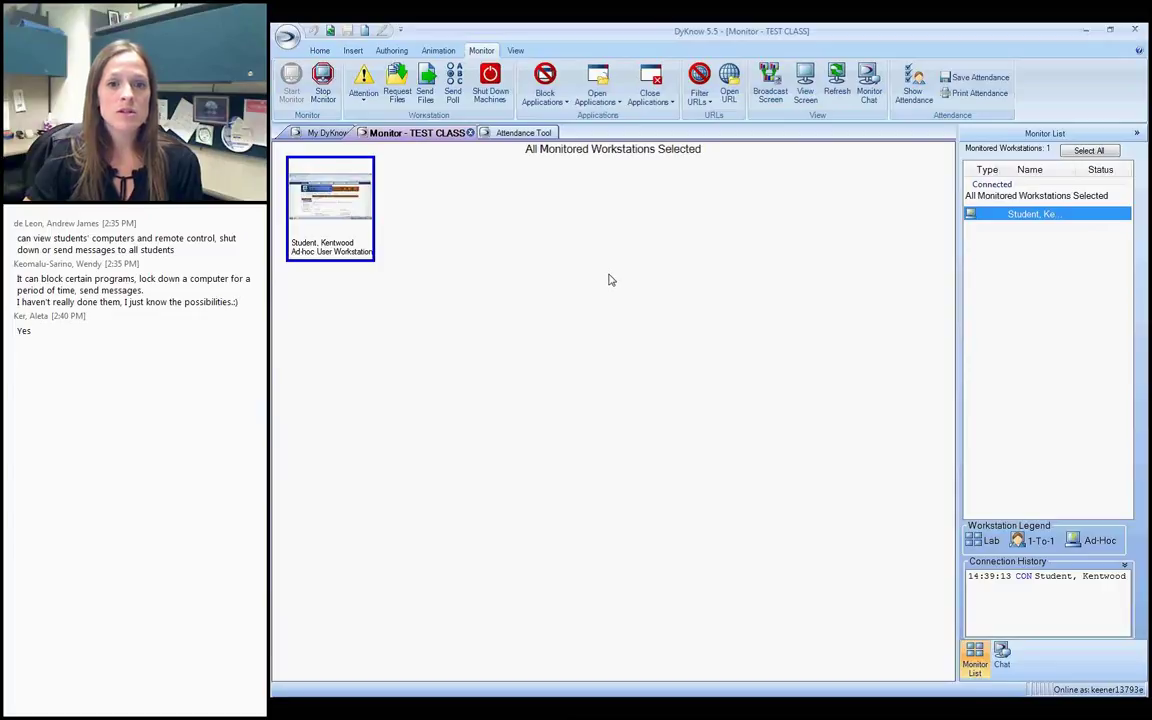
# Send Lighthouse.jpg to all workstations' Desktop without automatic launch, and minimize the photo viewer on the student's screen.
pyautogui.click(425, 85)
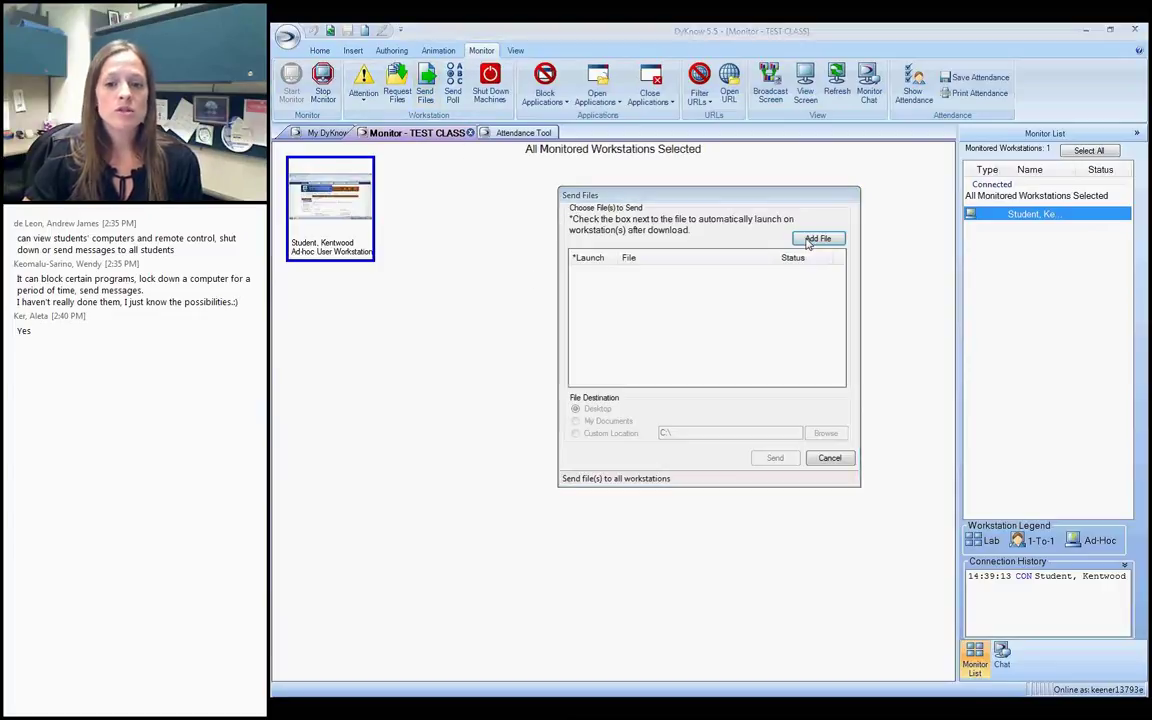
pyautogui.click(817, 240)
pyautogui.click(803, 412)
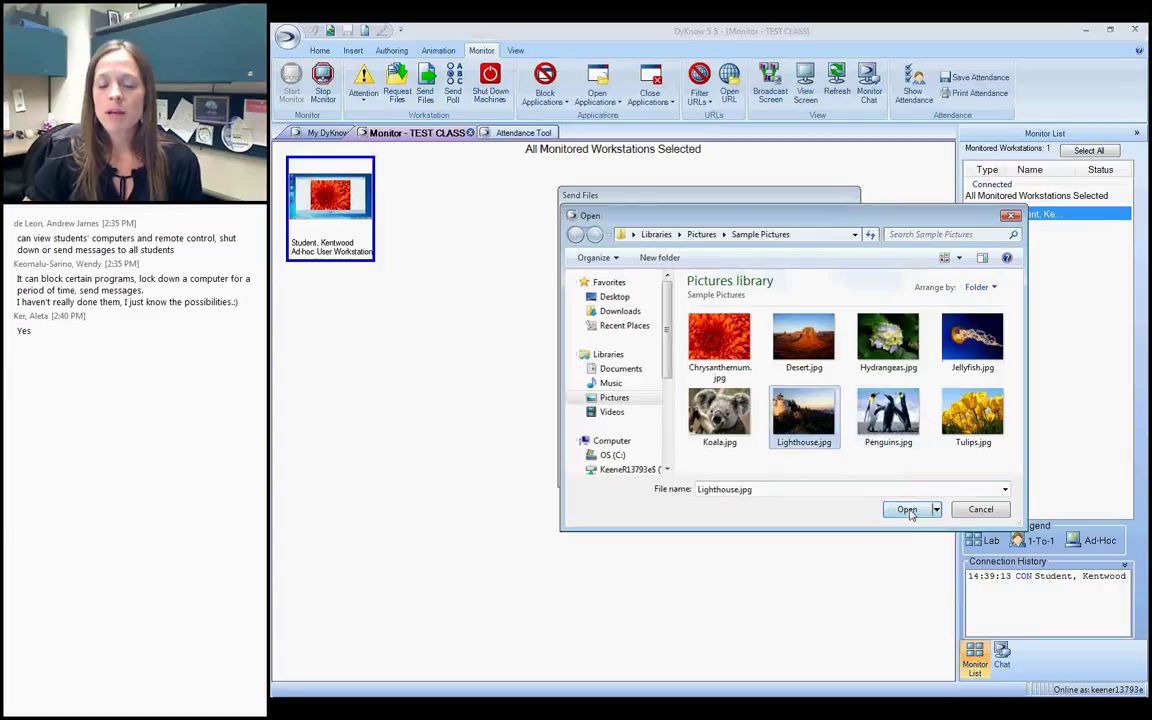
pyautogui.click(906, 510)
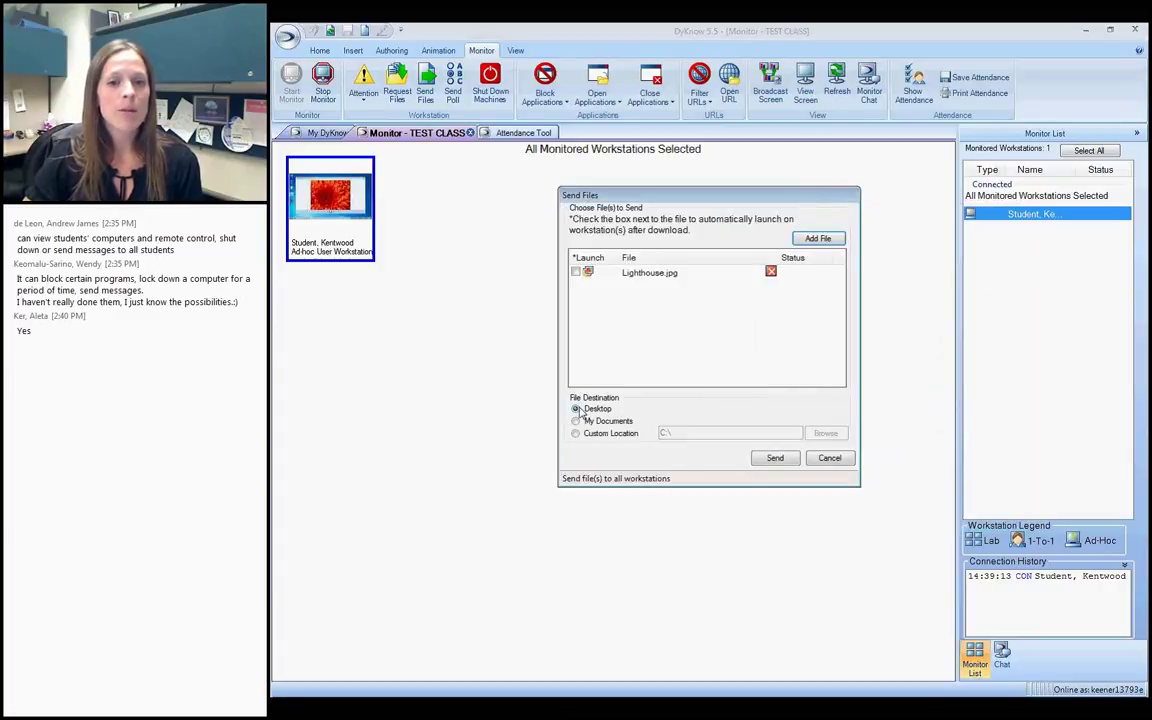
pyautogui.click(776, 458)
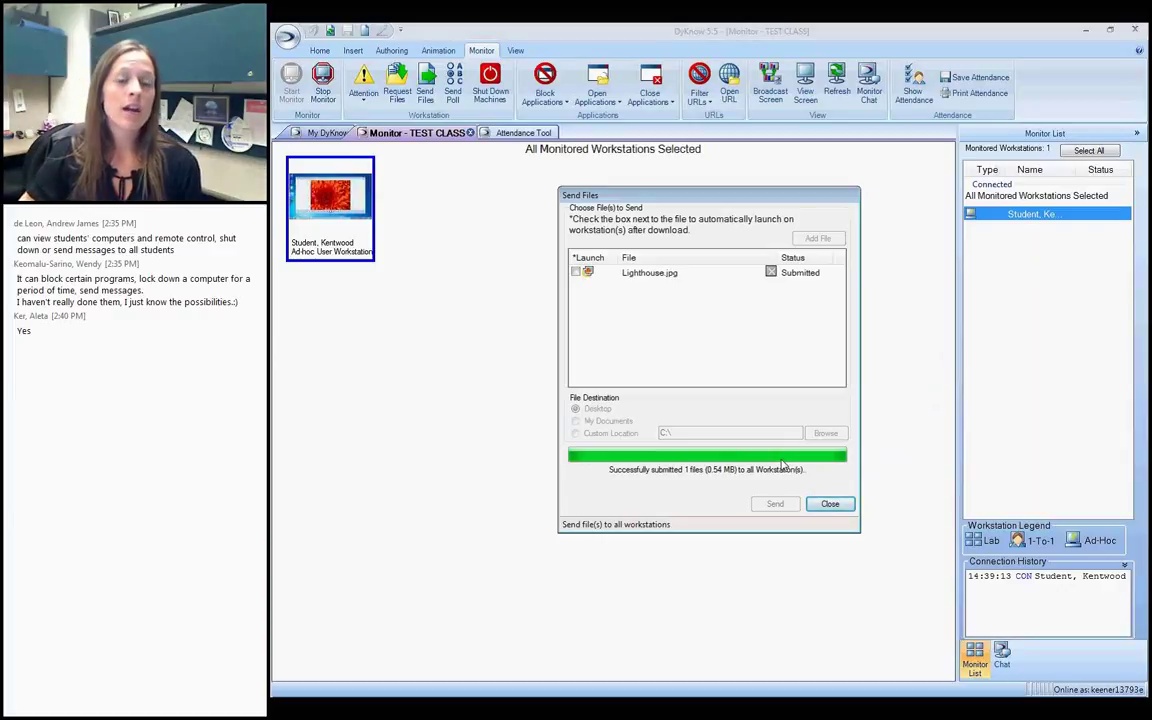
pyautogui.click(827, 503)
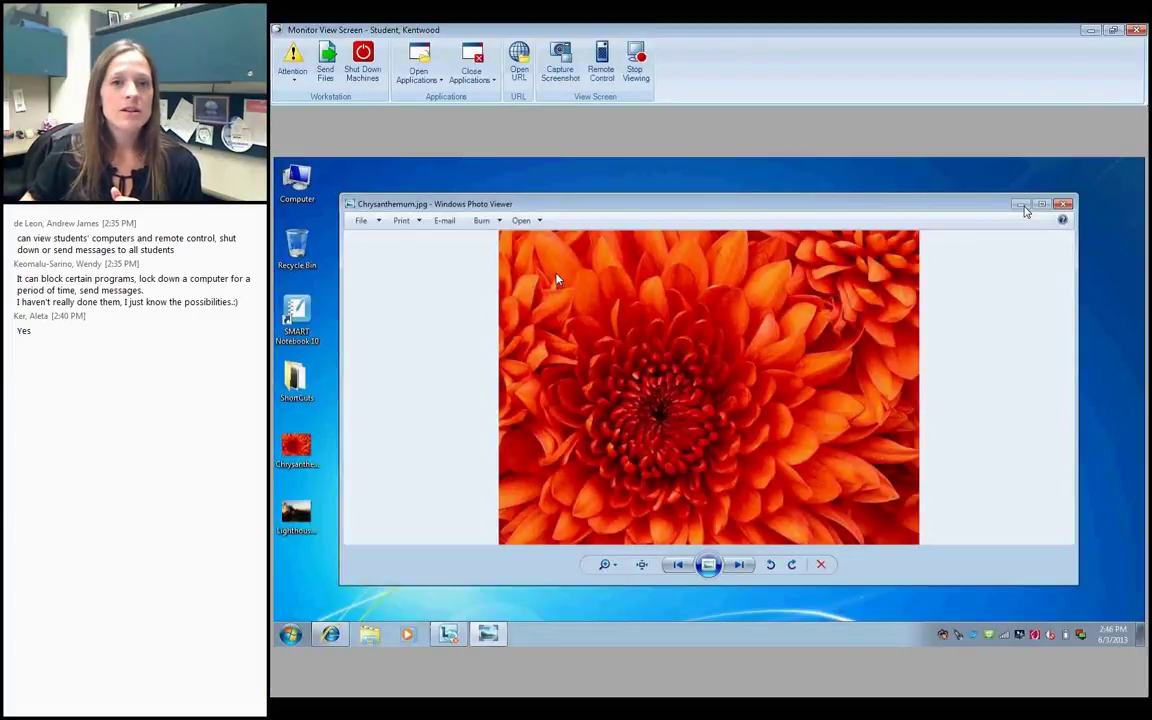
pyautogui.click(1021, 206)
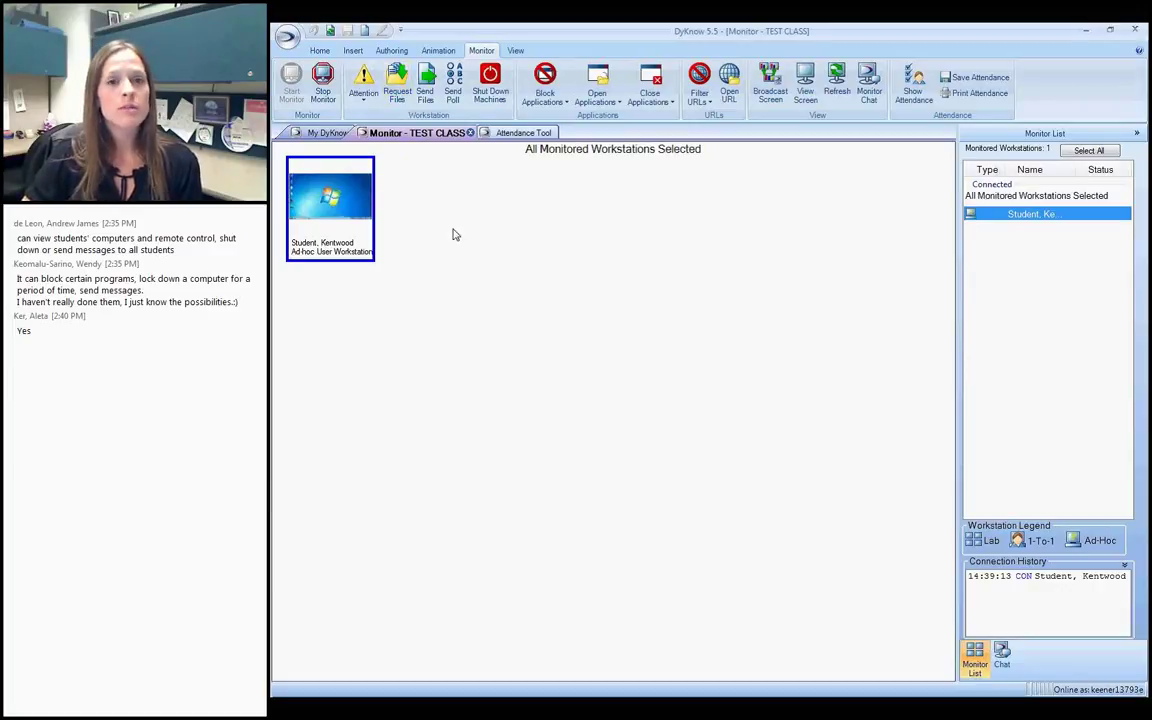
# Send a file request to all workstations with the message "Submit your reflection now.".
pyautogui.click(398, 90)
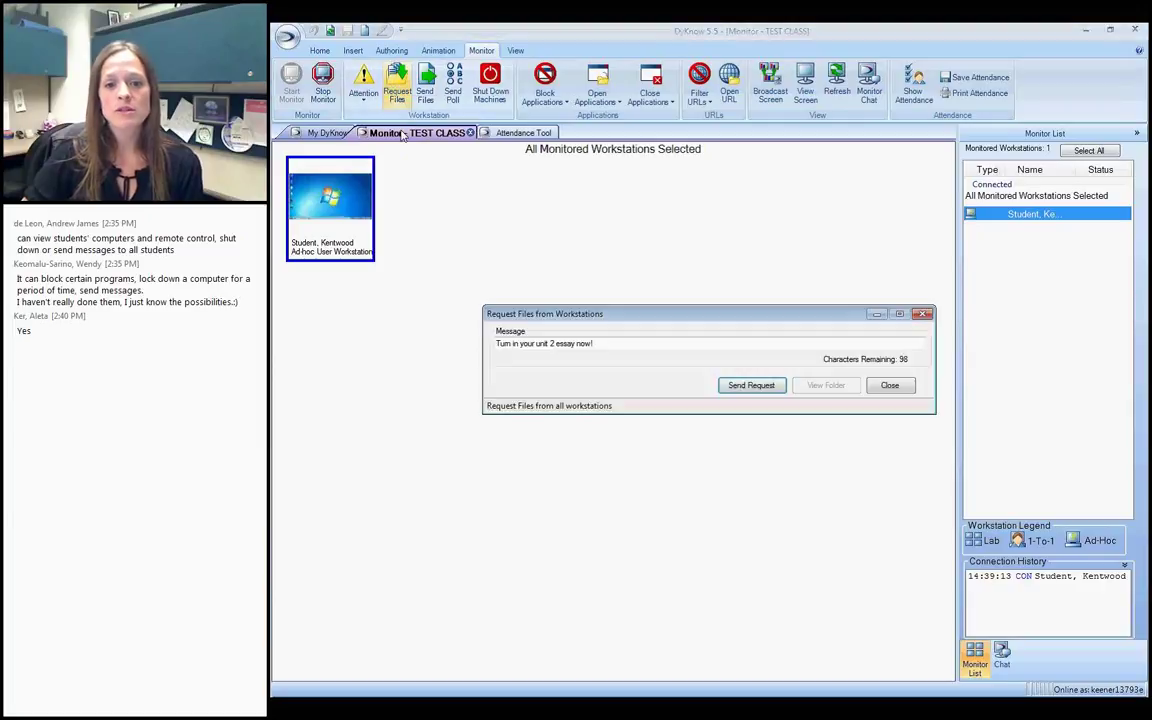
pyautogui.tripleClick(610, 343)
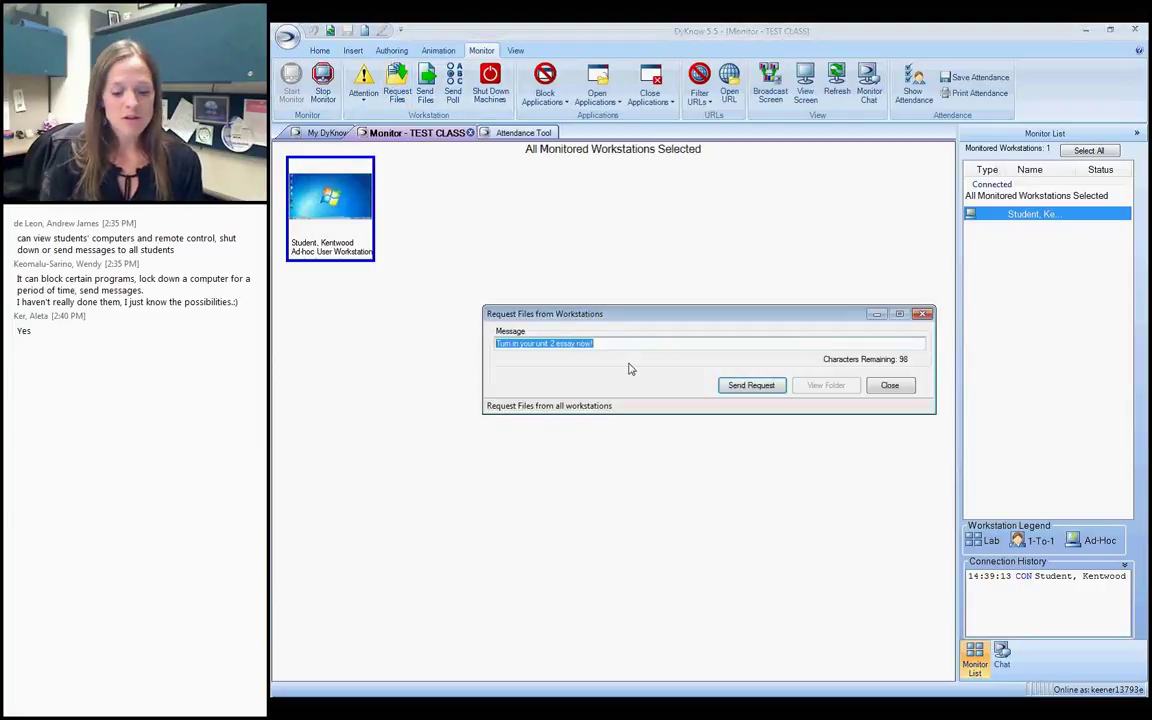
pyautogui.write('Subm')
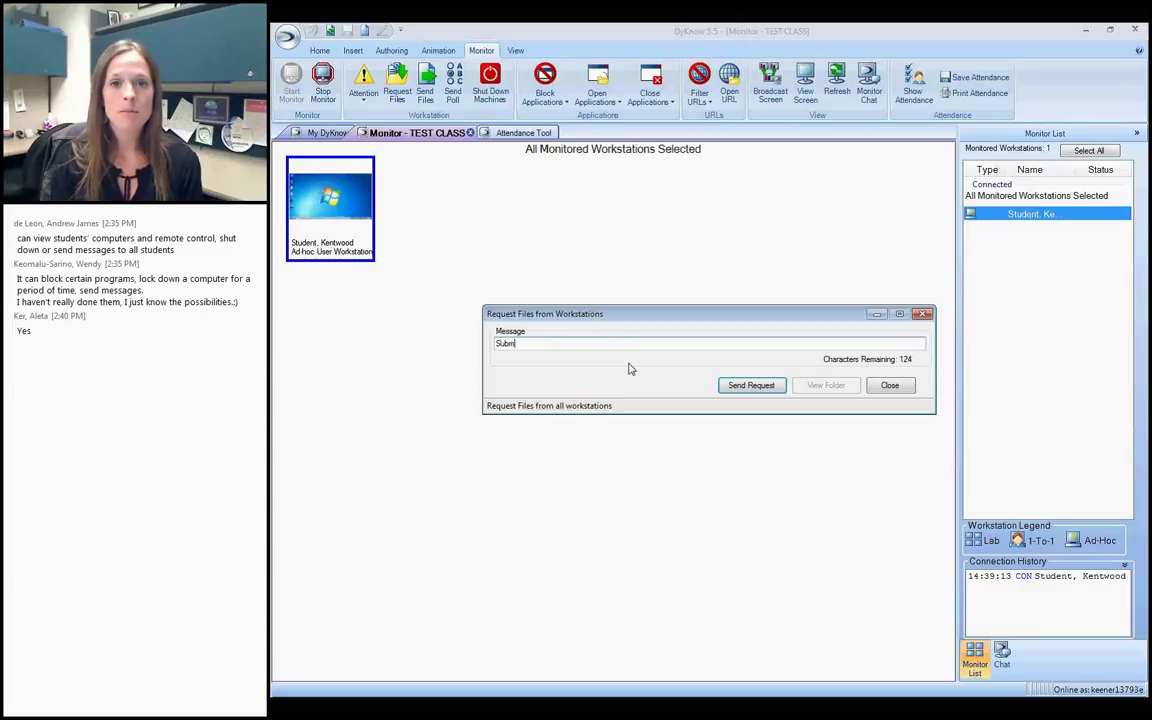
pyautogui.write('it your f')
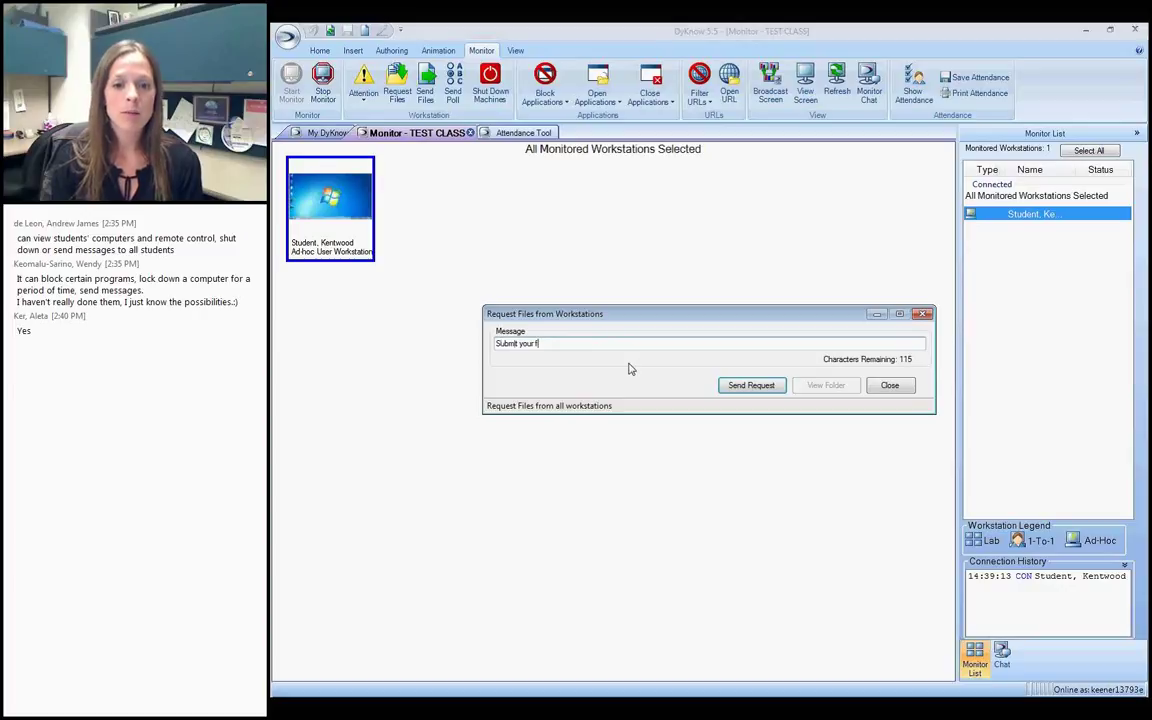
pyautogui.write('i')
pyautogui.press('BackSpace')
pyautogui.press('BackSpace')
pyautogui.write('sample')
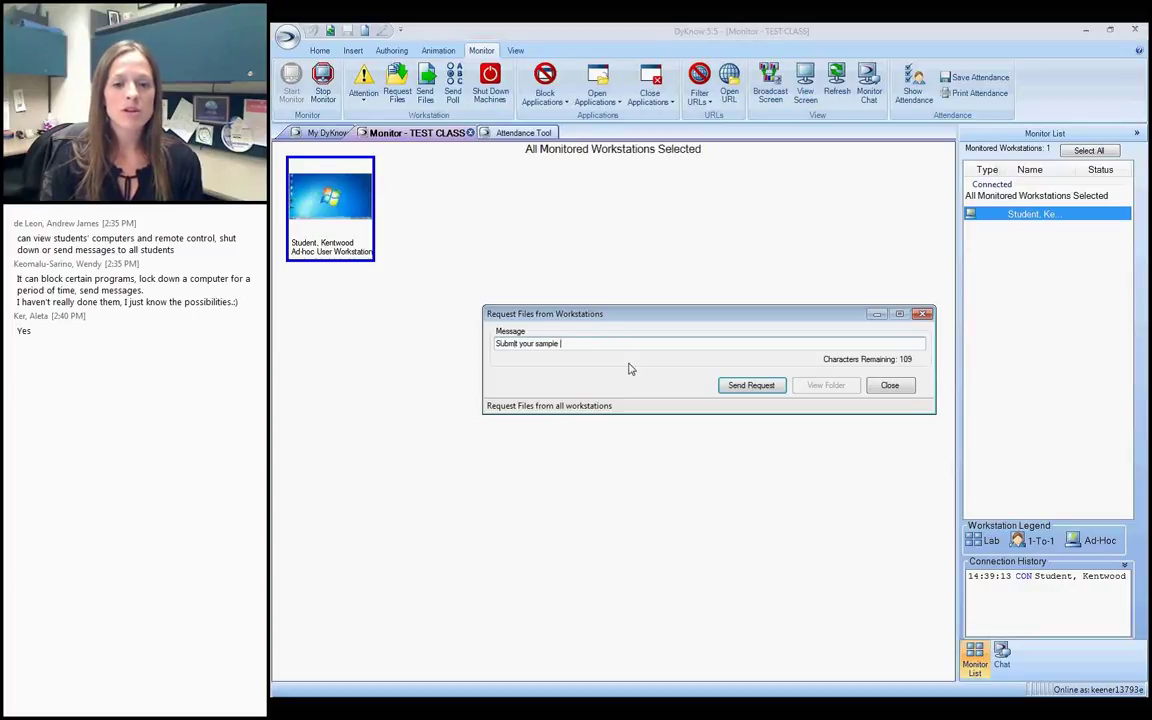
pyautogui.press('BackSpace')
pyautogui.press('BackSpace')
pyautogui.press('BackSpace')
pyautogui.press('BackSpace')
pyautogui.press('BackSpace')
pyautogui.press('BackSpace')
pyautogui.press('BackSpace')
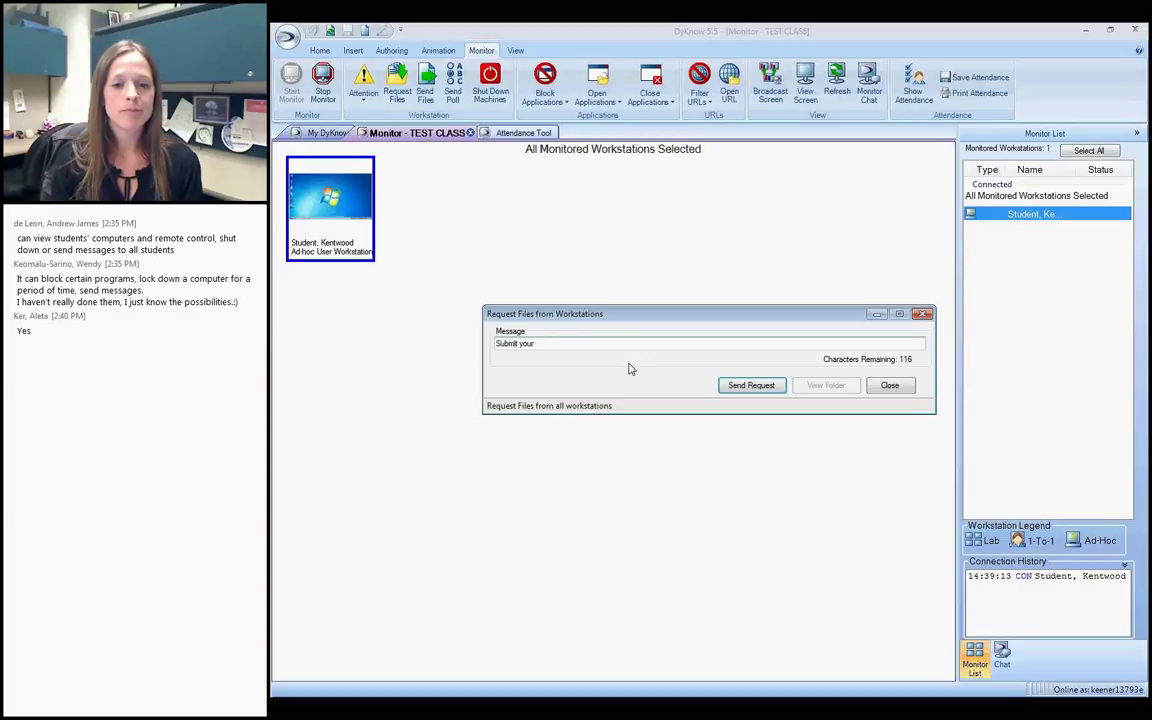
pyautogui.write('reflectio')
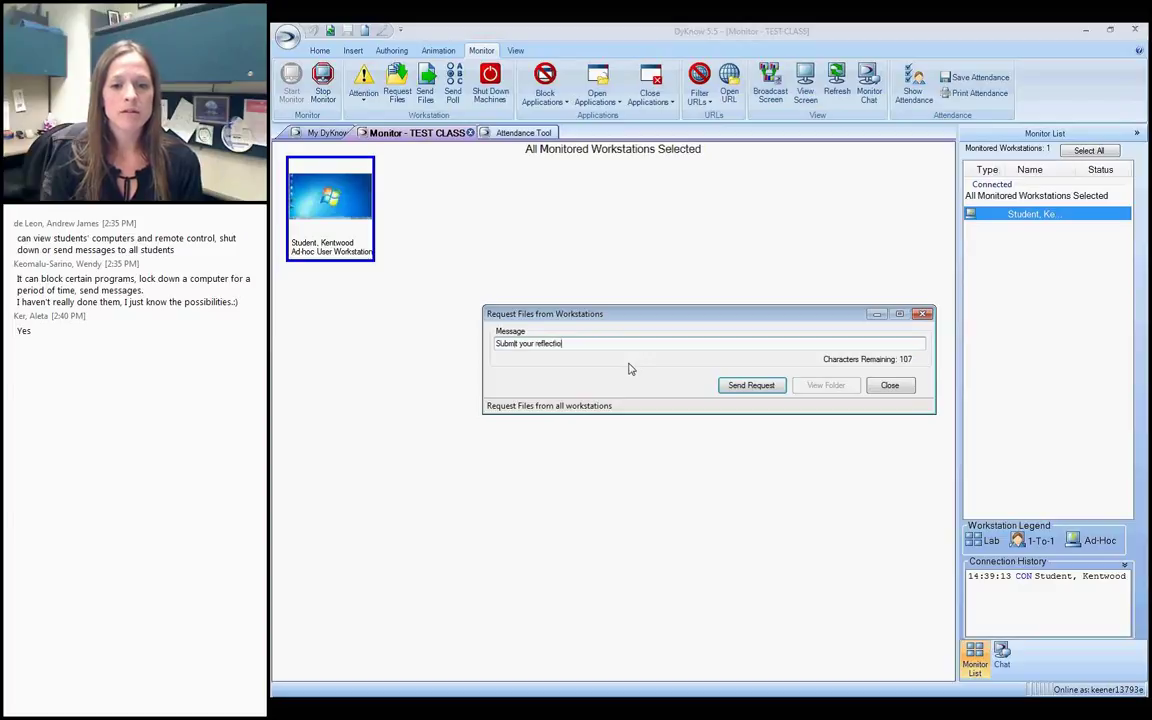
pyautogui.write('n now')
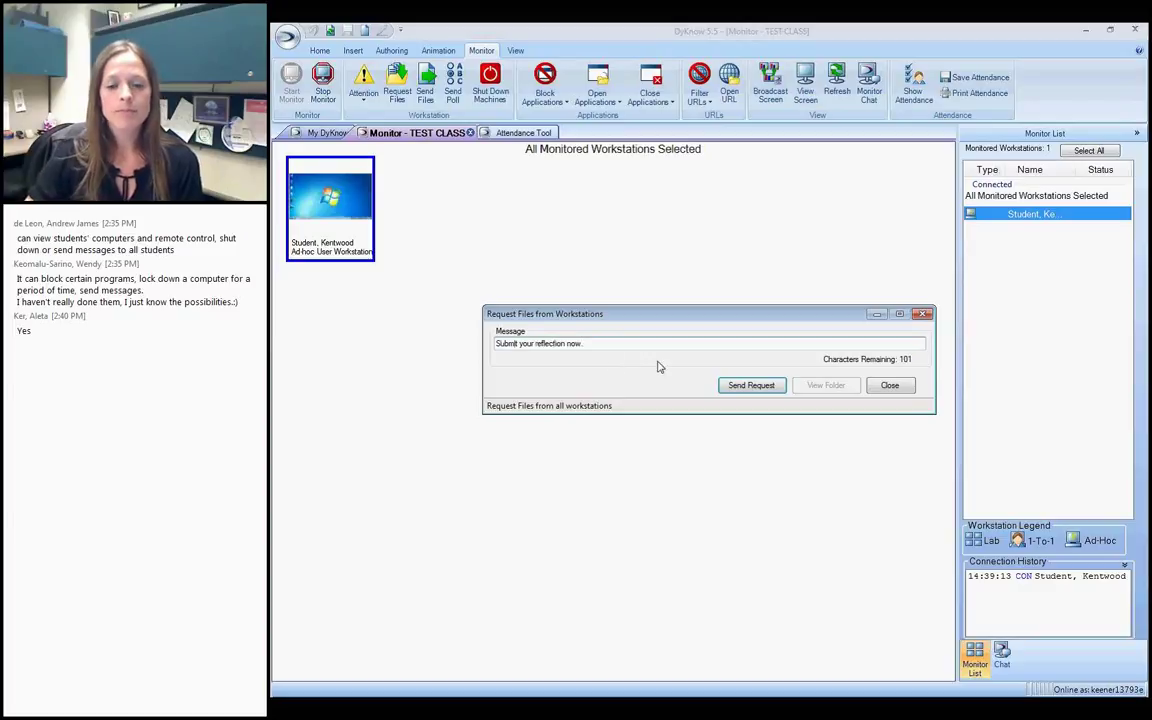
pyautogui.click(750, 385)
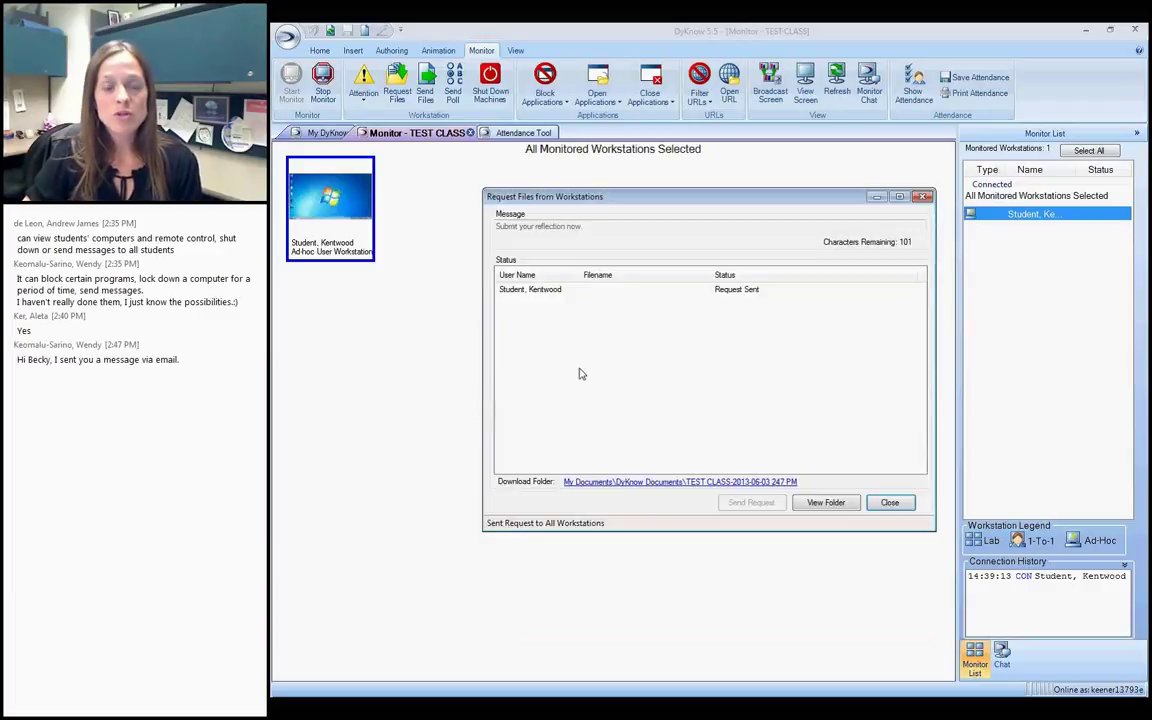
# View the student workstation's screen and add Chrysanthemum.jpg from its Desktop to the Monitor File Request.
pyautogui.doubleClick(348, 218)
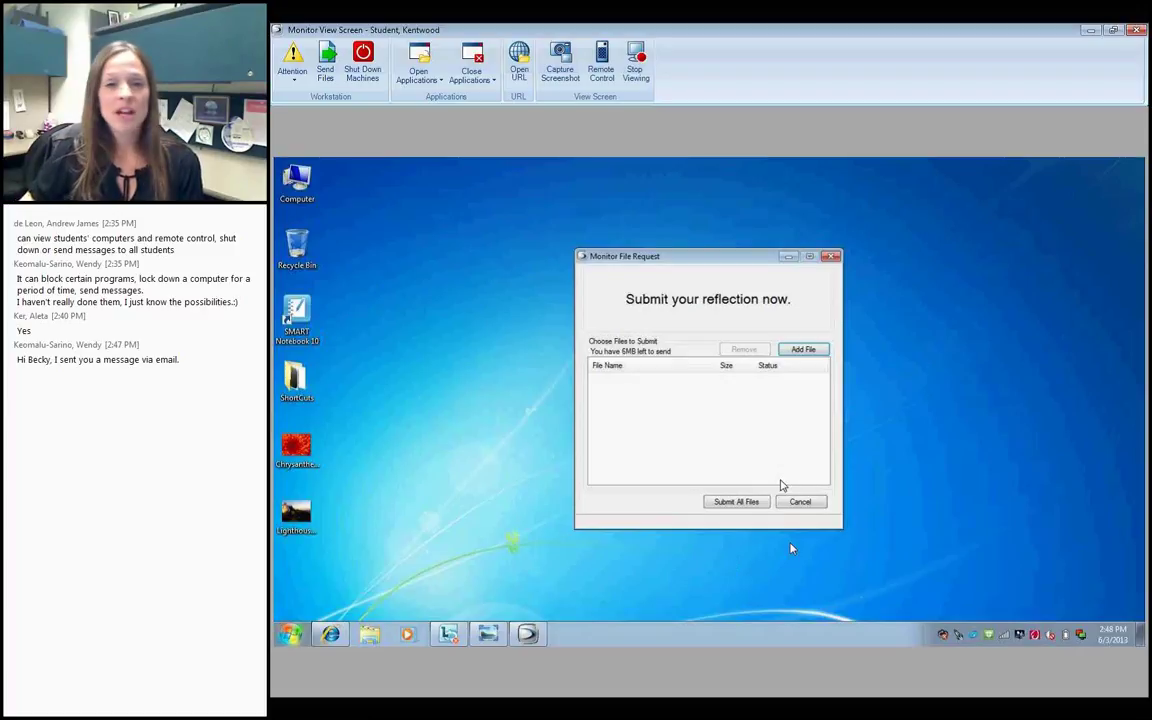
pyautogui.click(805, 350)
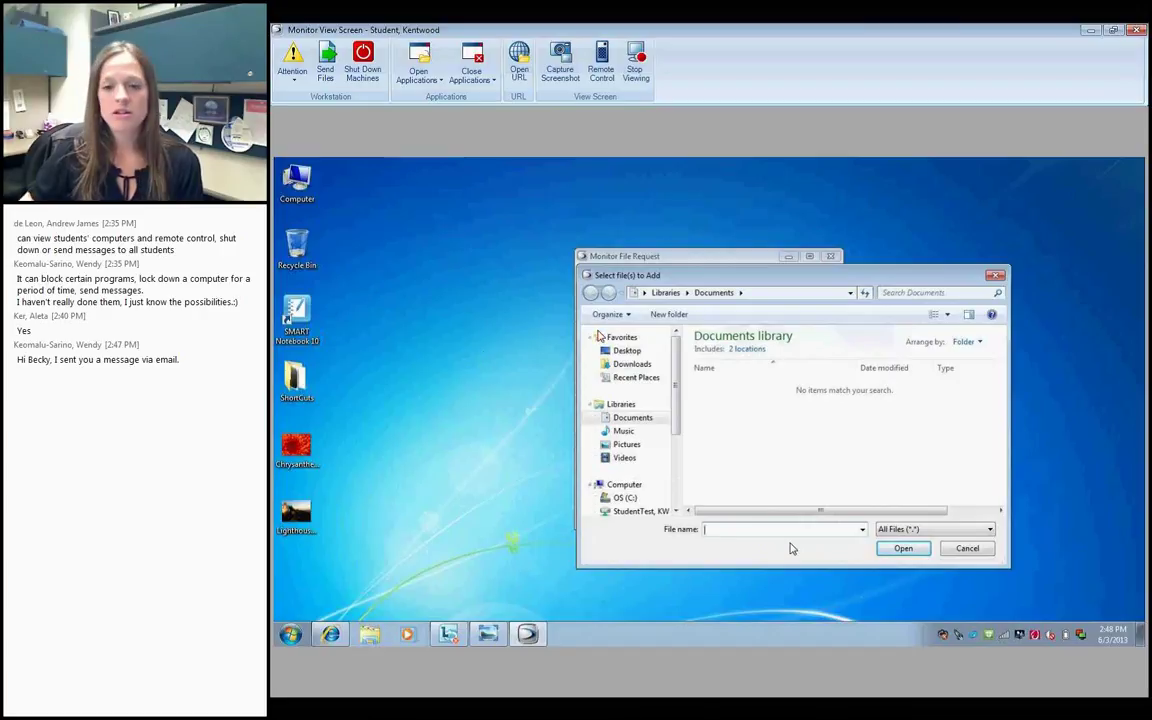
pyautogui.click(627, 351)
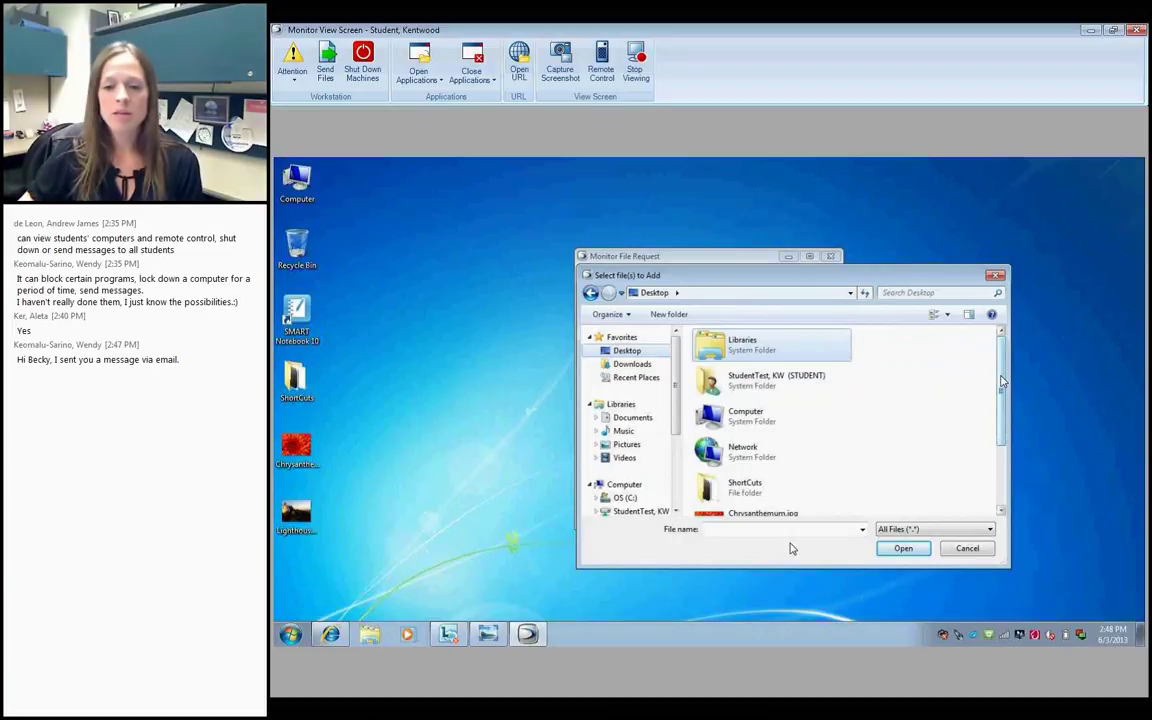
pyautogui.scroll(-2, 1002, 380)
pyautogui.click(780, 437)
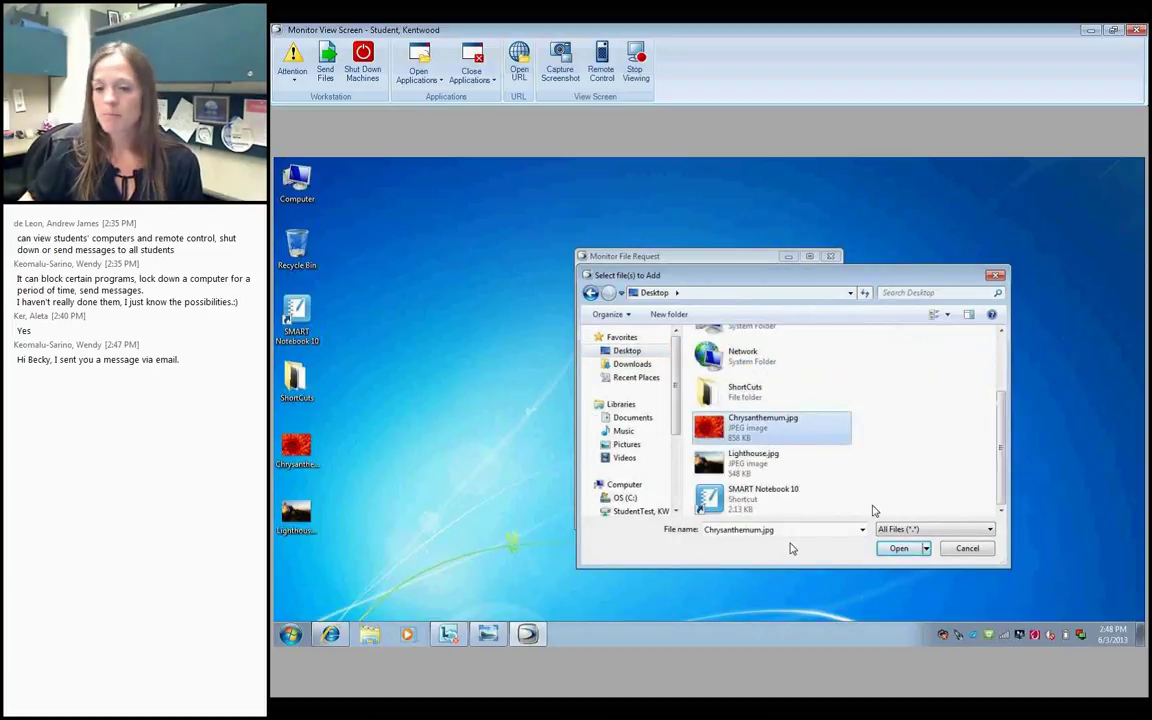
pyautogui.click(898, 548)
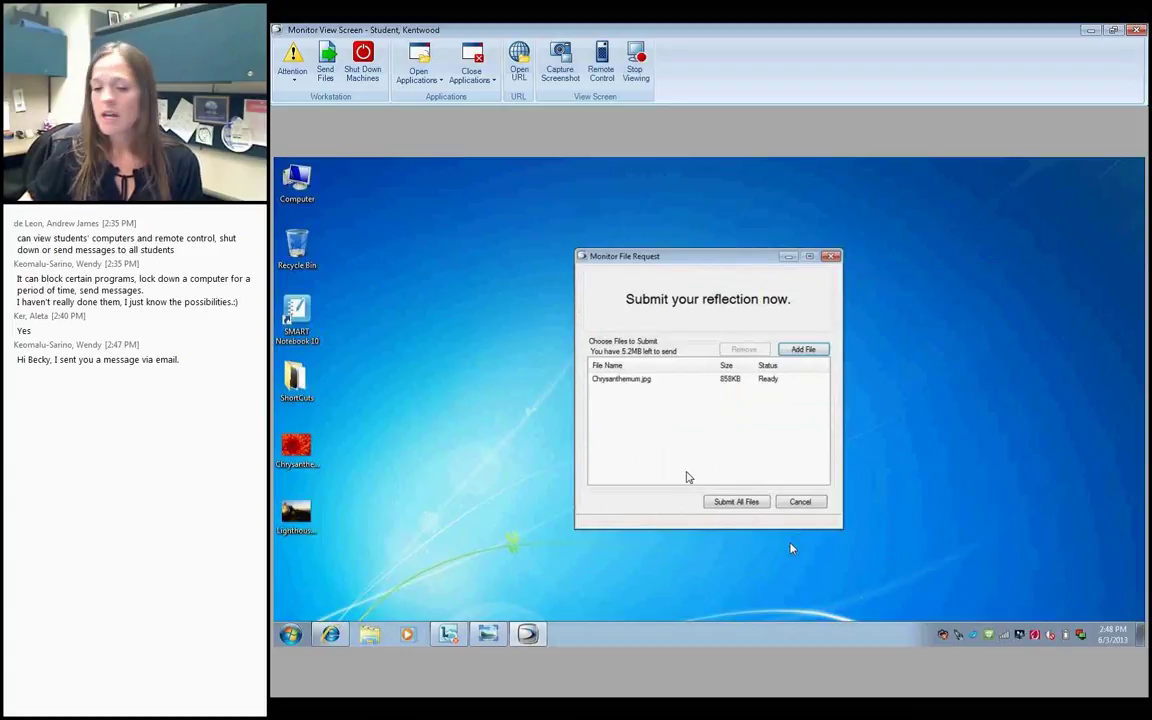
# Submit all files in the student's file request, confirm the submission, and stop viewing the workstation.
pyautogui.click(729, 504)
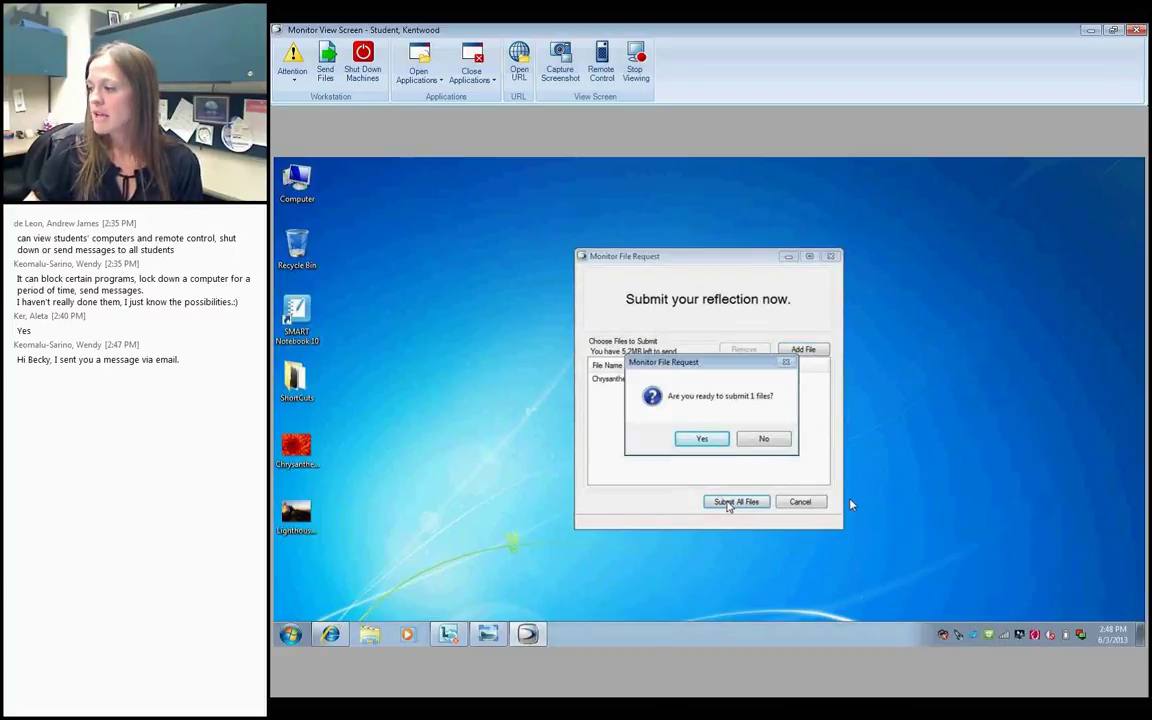
pyautogui.click(702, 442)
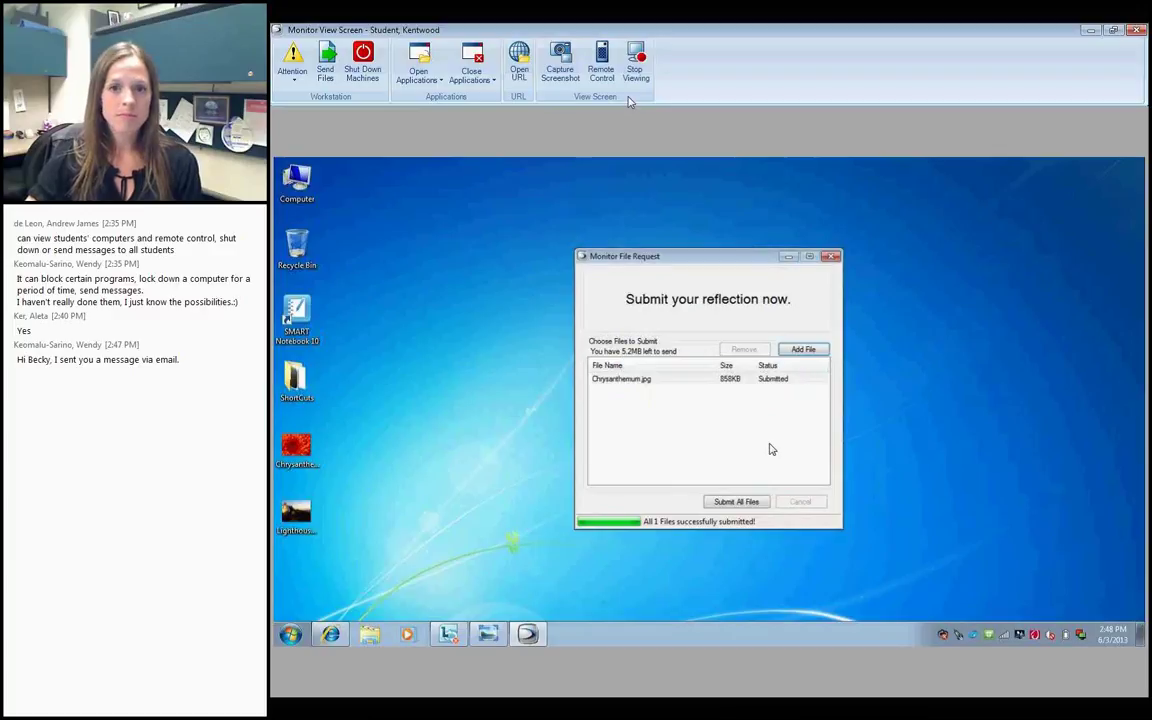
pyautogui.click(638, 66)
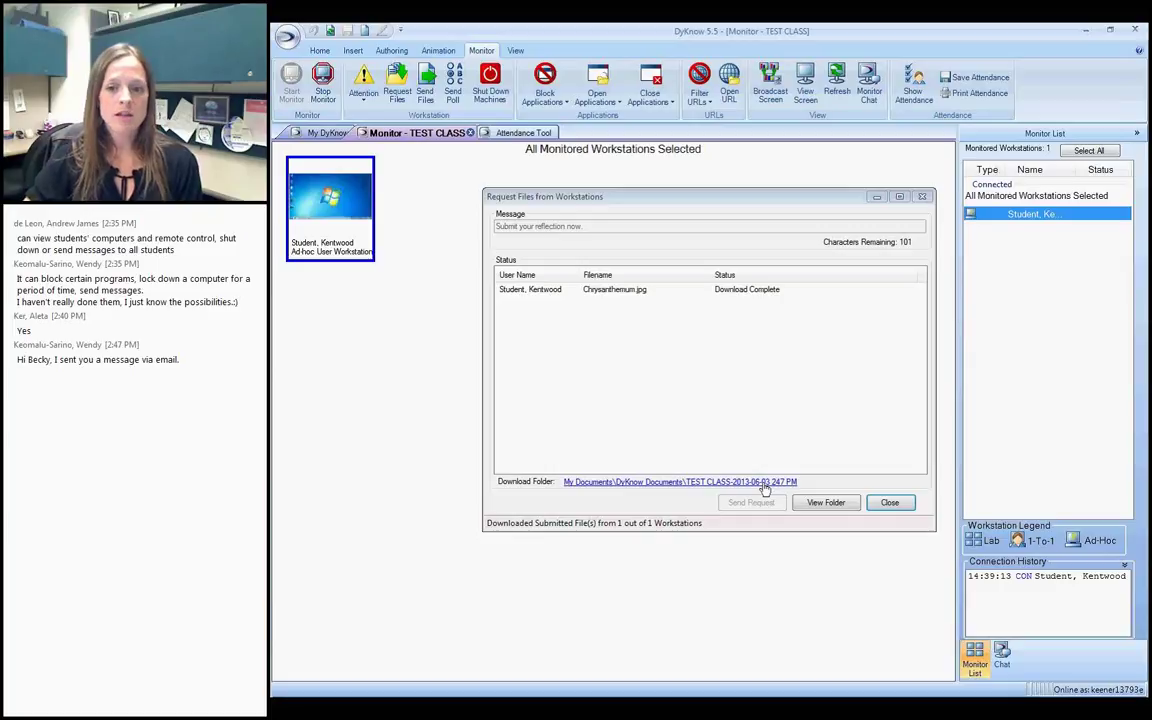
# Open the download folder of the submitted files and minimize the meeting window that covers it.
pyautogui.click(827, 502)
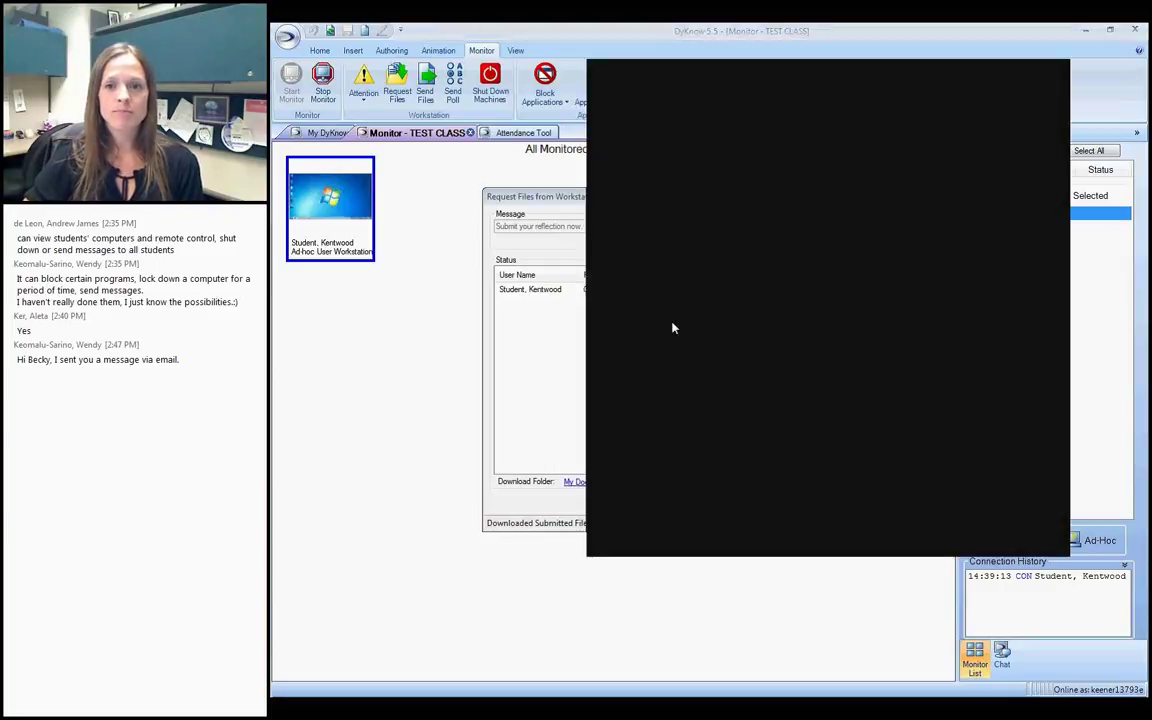
pyautogui.moveTo(686, 77); pyautogui.dragTo(510, 160)
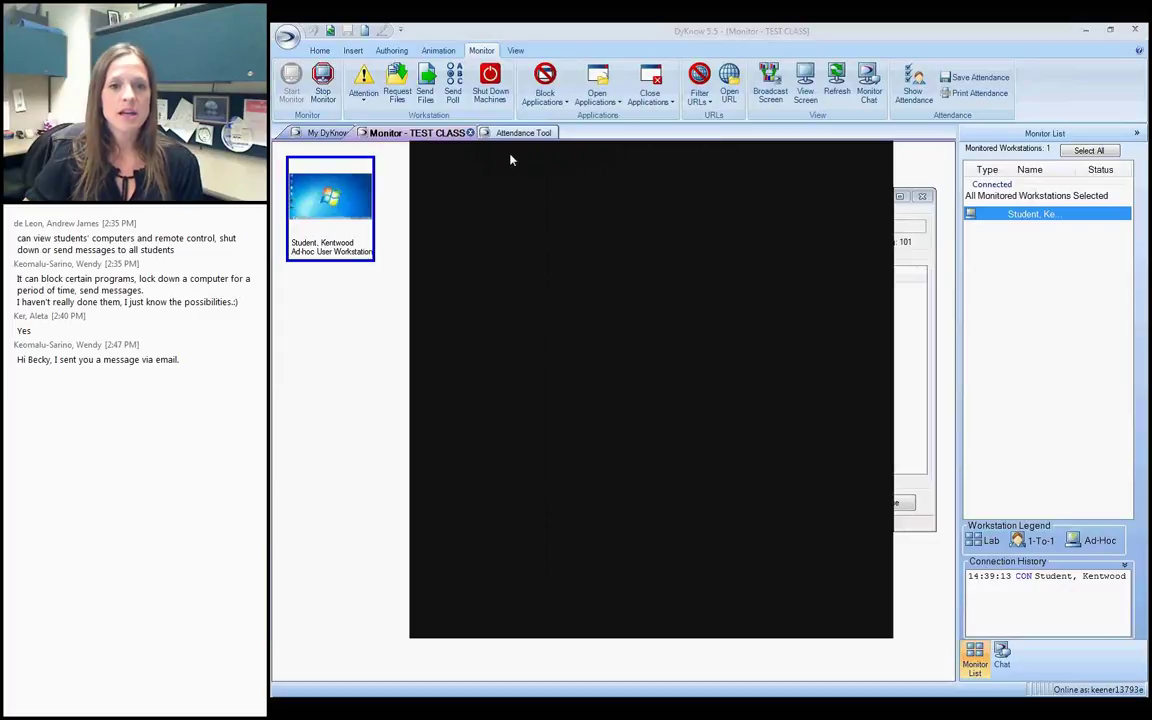
pyautogui.press('super+Up')
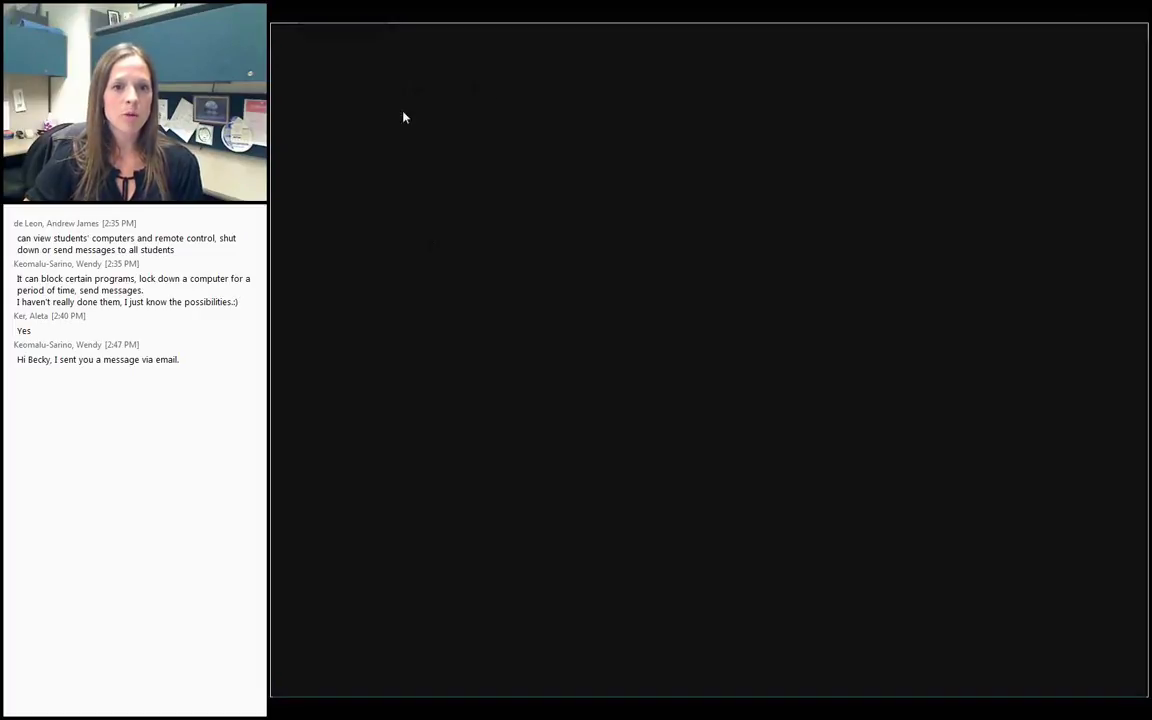
pyautogui.hotkey('alt', 'F4')
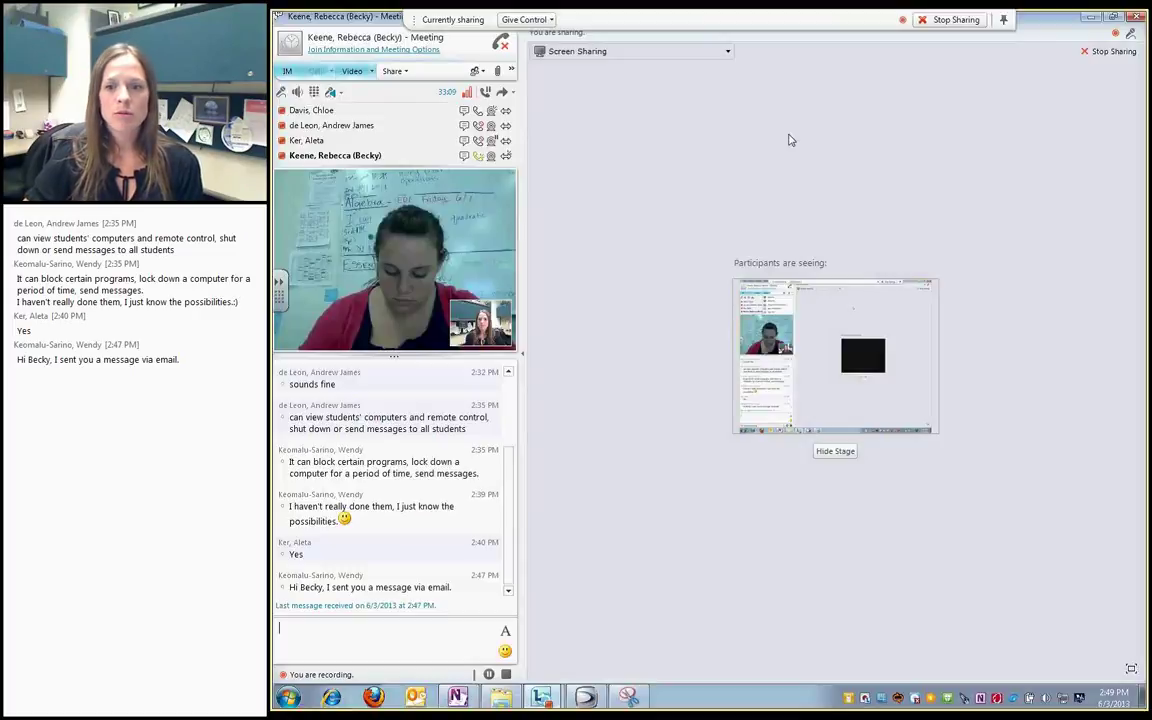
pyautogui.click(1089, 18)
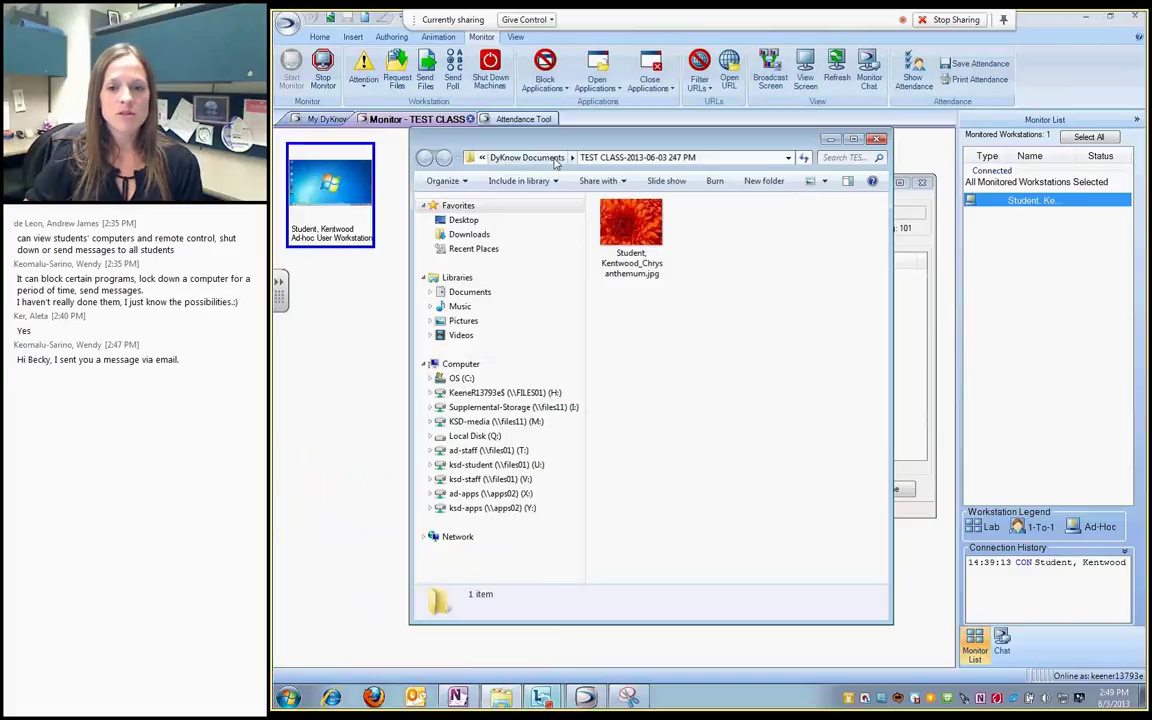
# Inspect the student's submitted Chrysanthemum.jpg, then close the download folder and the Request Files from Workstations dialog.
pyautogui.click(631, 228)
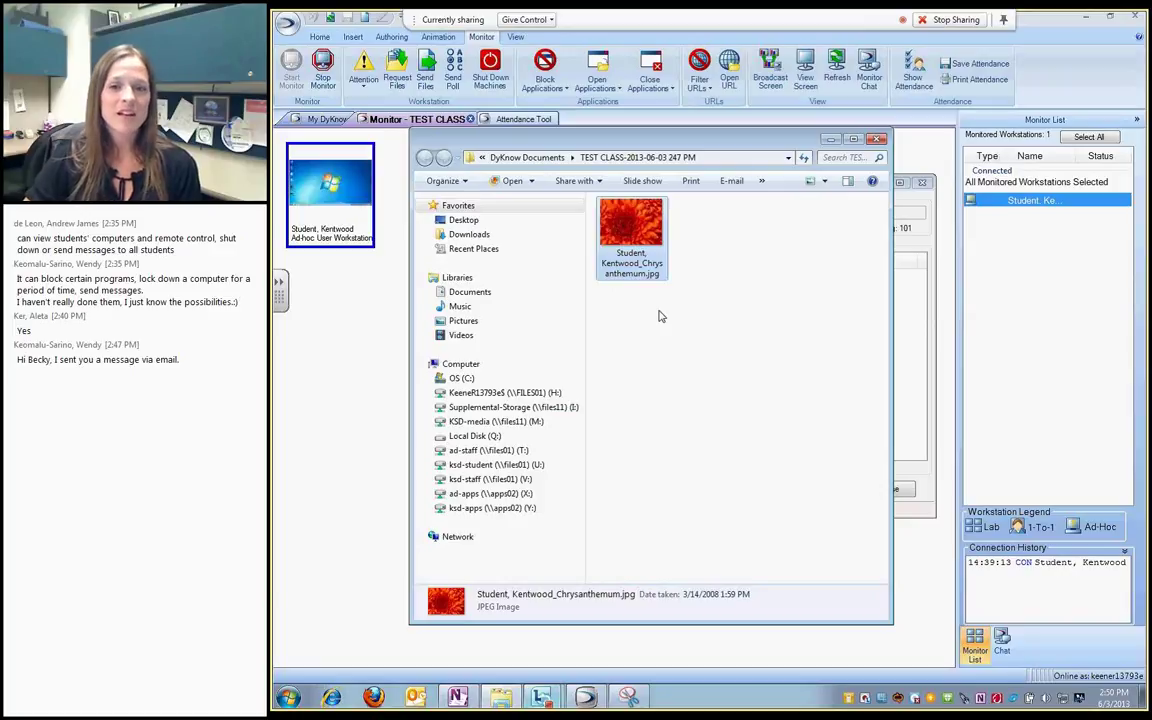
pyautogui.click(877, 139)
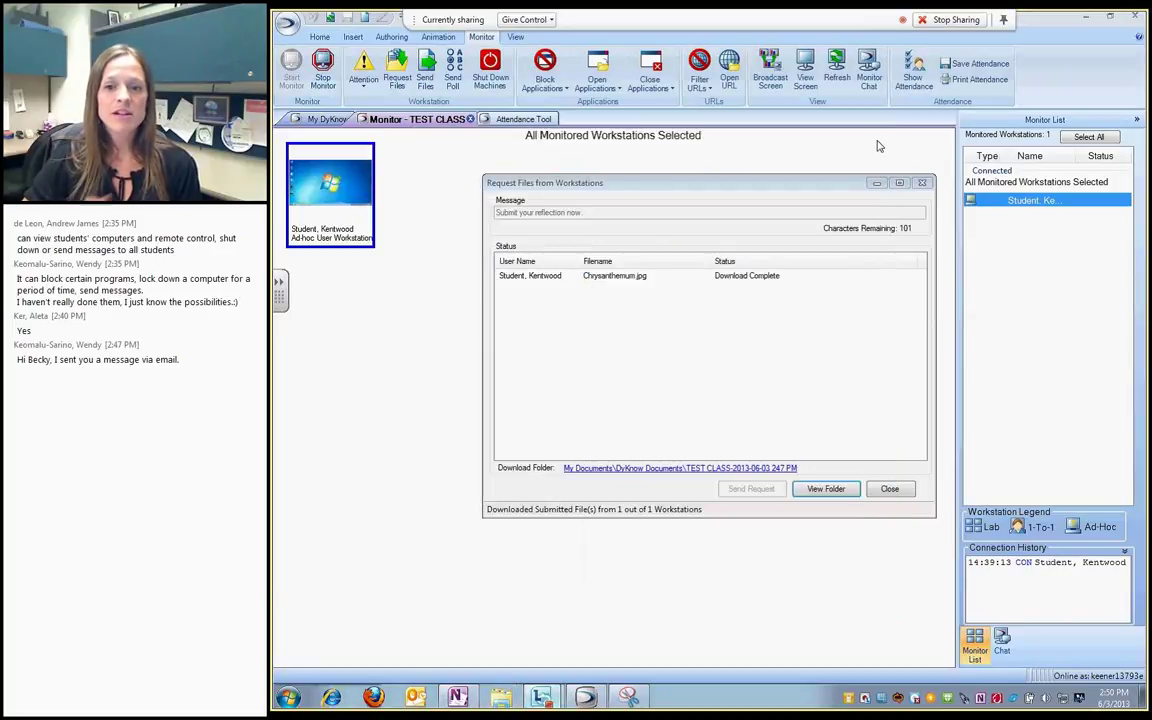
pyautogui.click(889, 488)
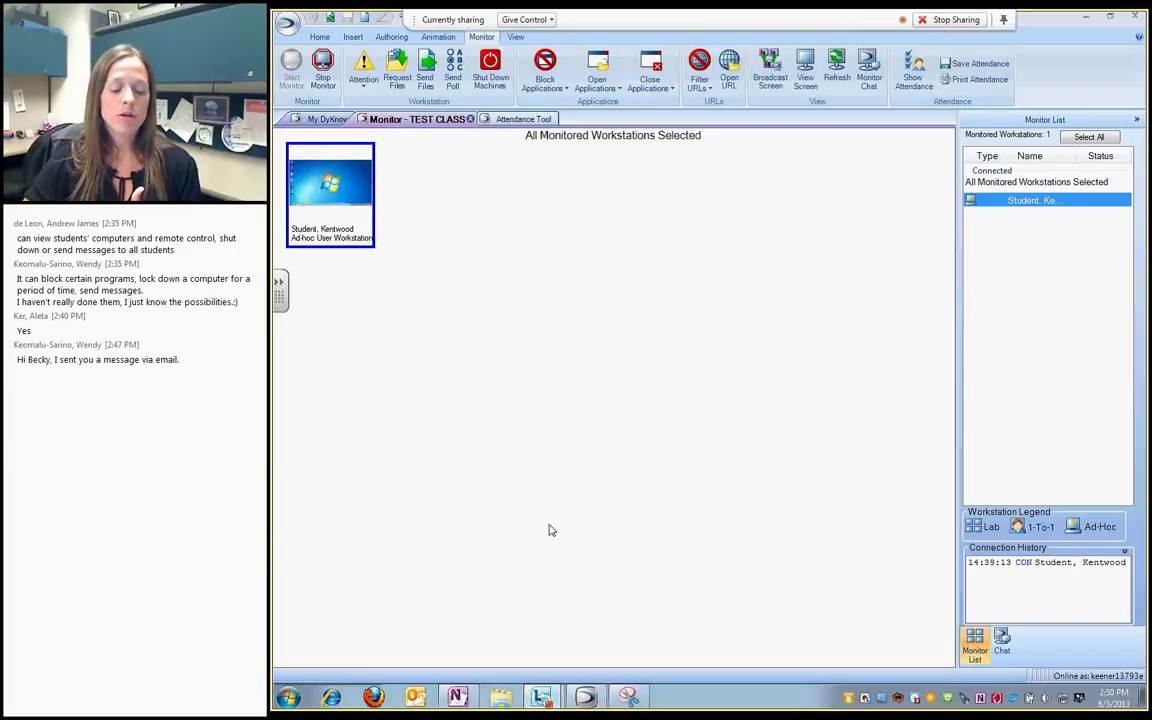
# Switch to the online meeting window and share the DyKnow 5.5 Monitor program with the participants.
pyautogui.moveTo(457, 697)
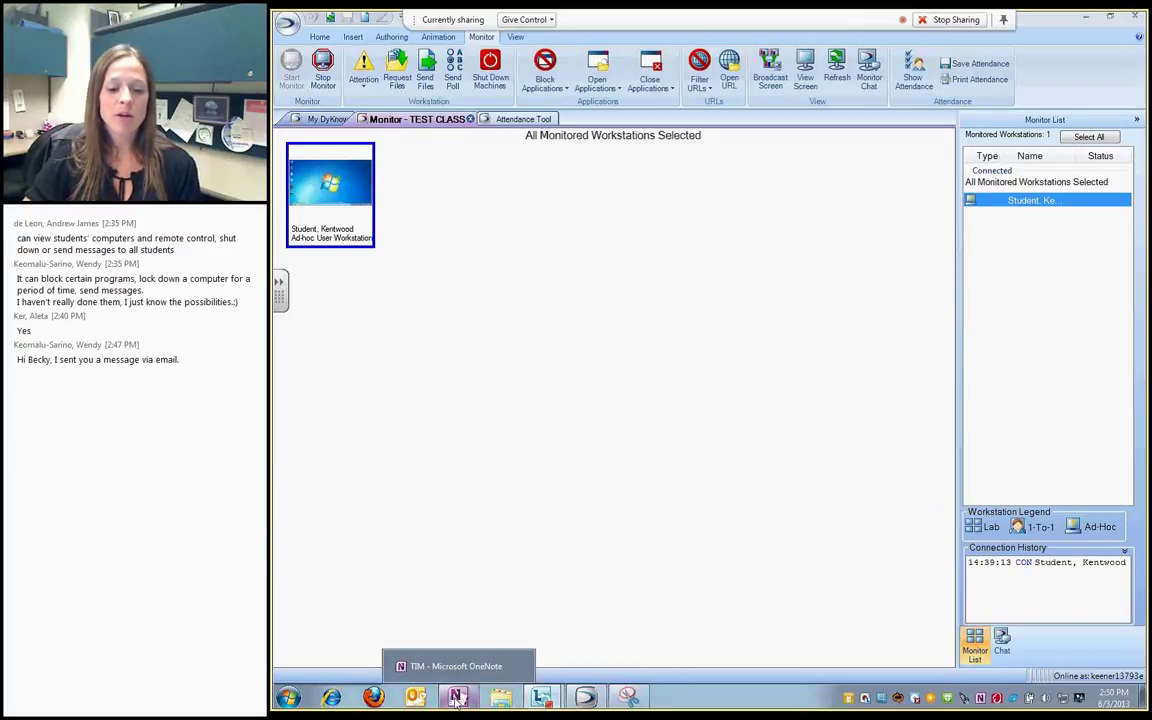
pyautogui.click(520, 665)
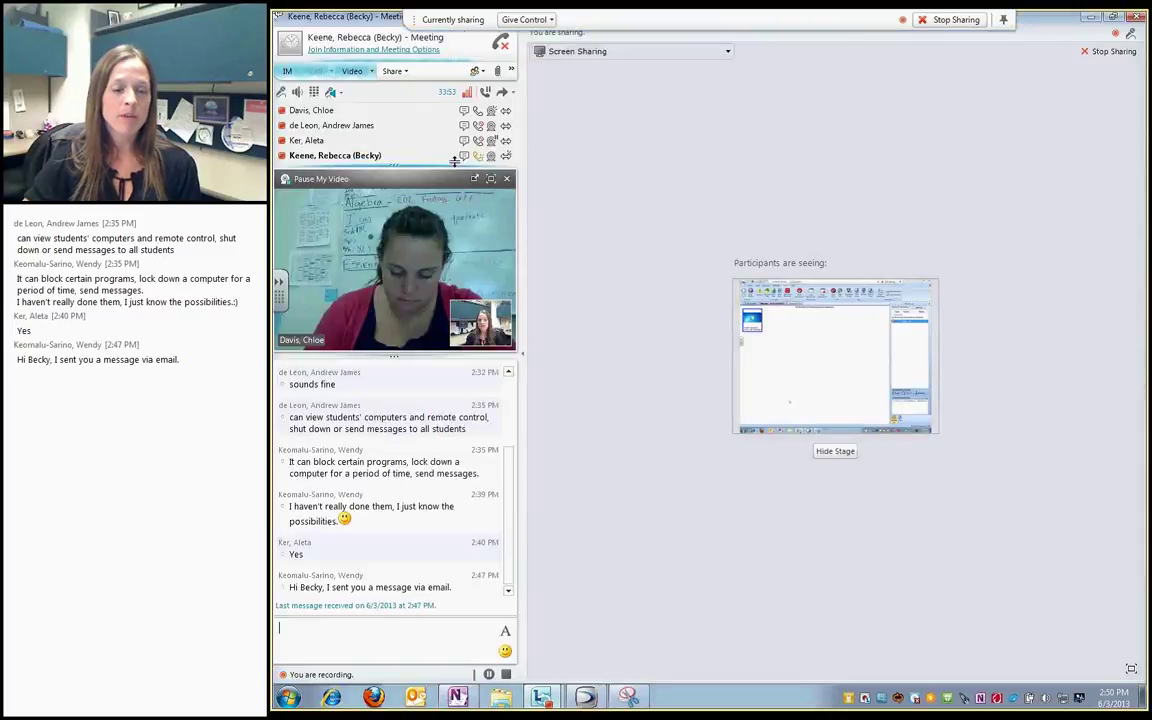
pyautogui.click(392, 70)
pyautogui.moveTo(430, 178)
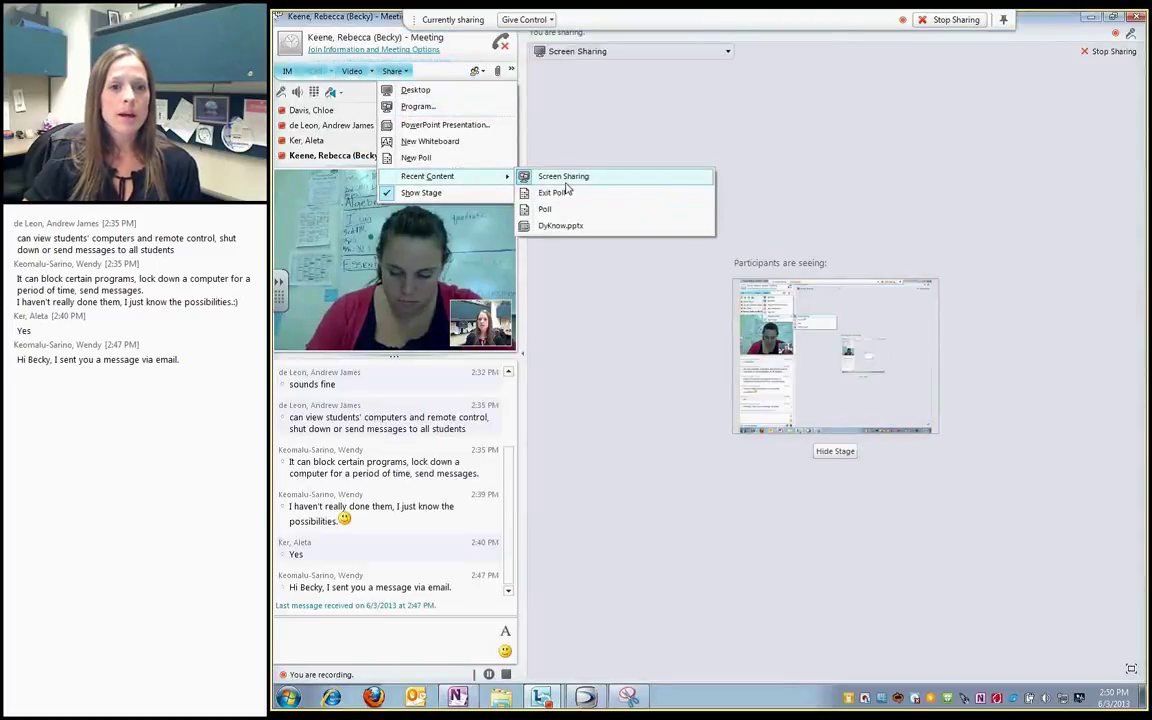
pyautogui.click(417, 106)
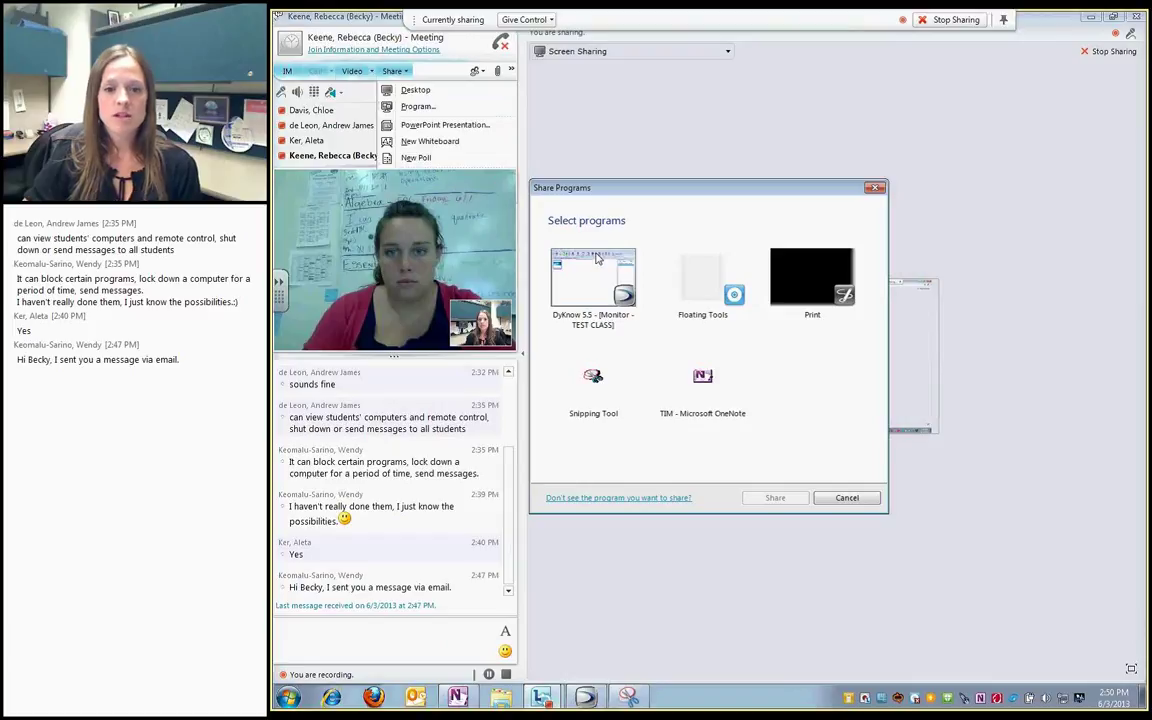
pyautogui.click(597, 257)
pyautogui.click(775, 497)
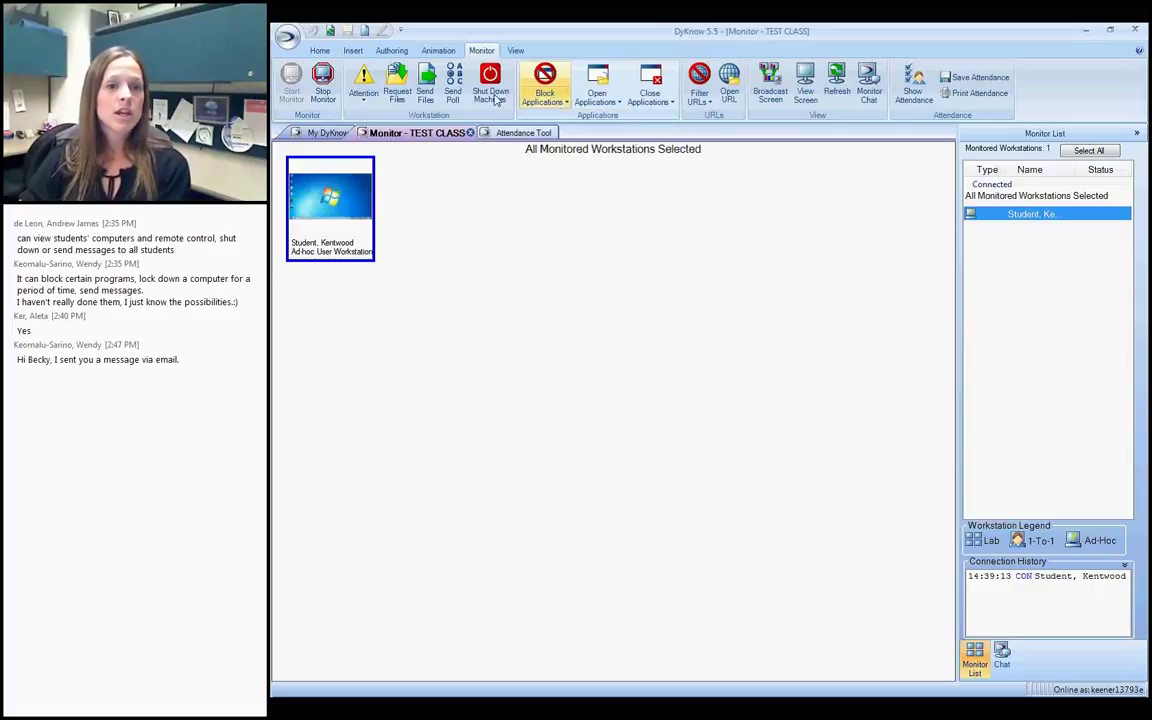
# Start a new application blocking plan that blocks all programs and name it "Allow Word + Internet".
pyautogui.click(549, 101)
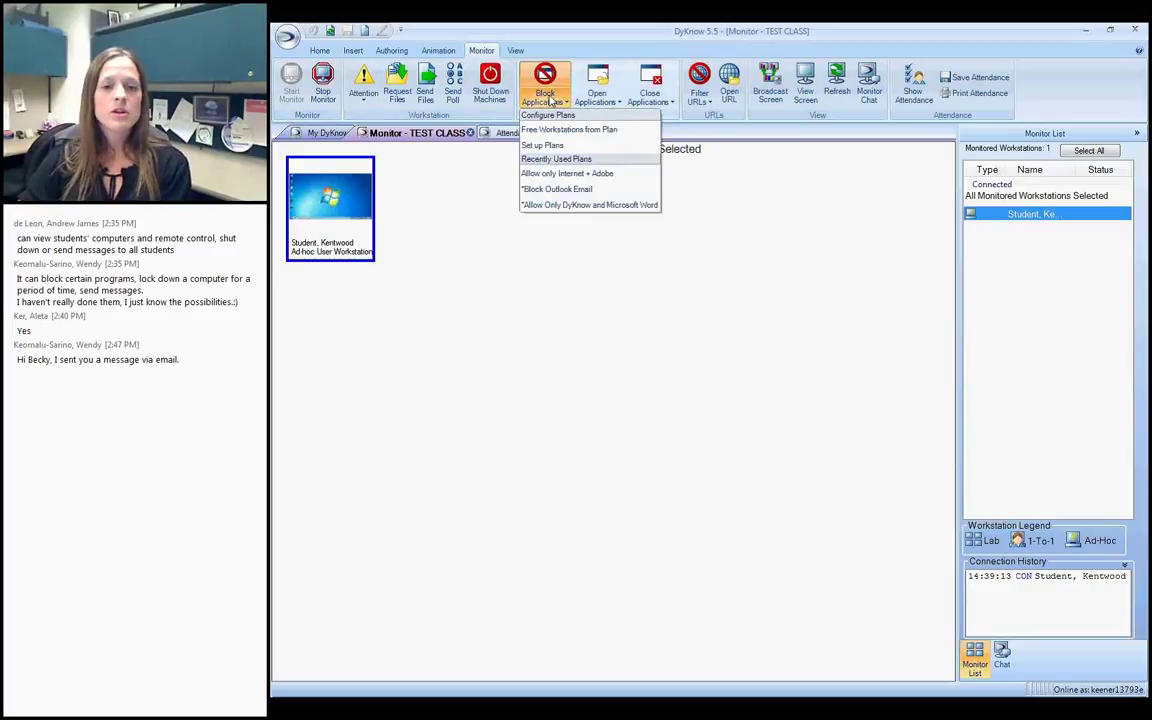
pyautogui.click(552, 147)
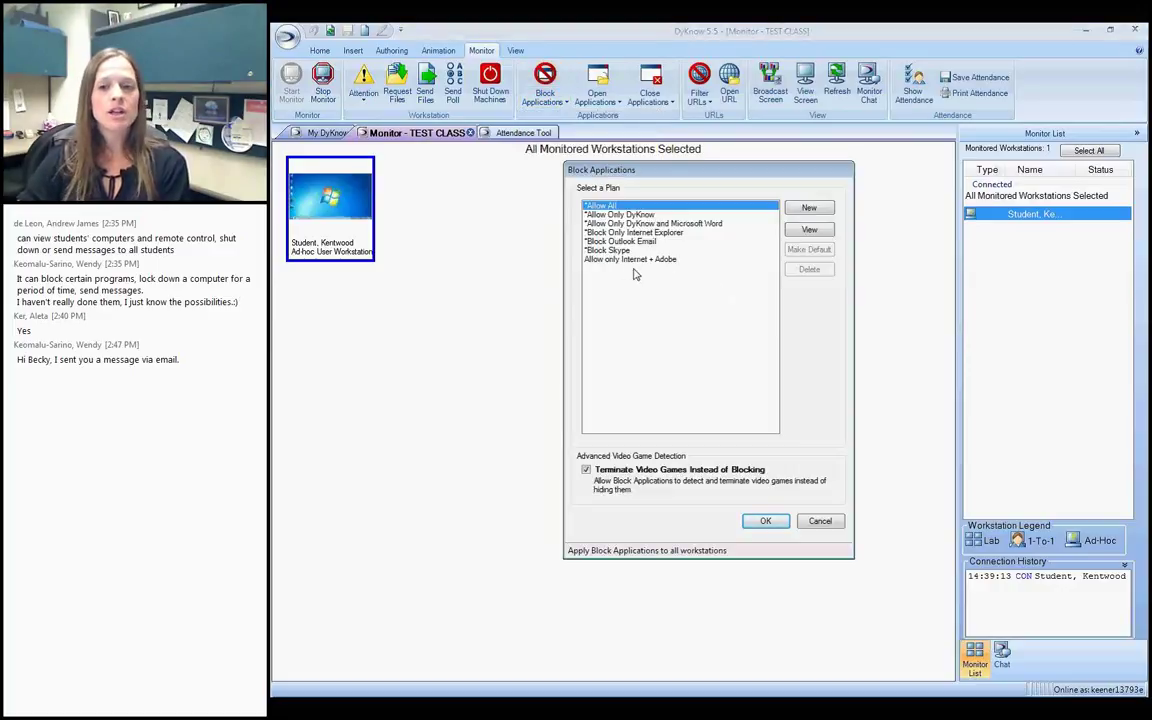
pyautogui.click(808, 209)
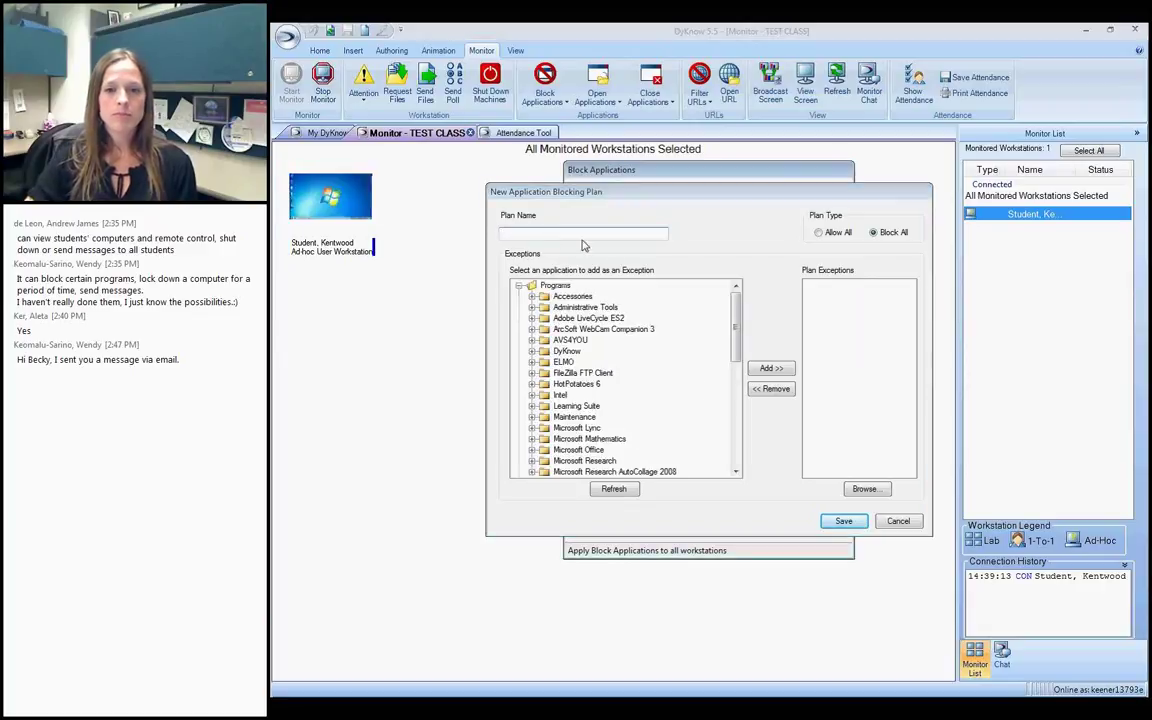
pyautogui.write('All')
pyautogui.press('BackSpace')
pyautogui.press('BackSpace')
pyautogui.press('BackSpace')
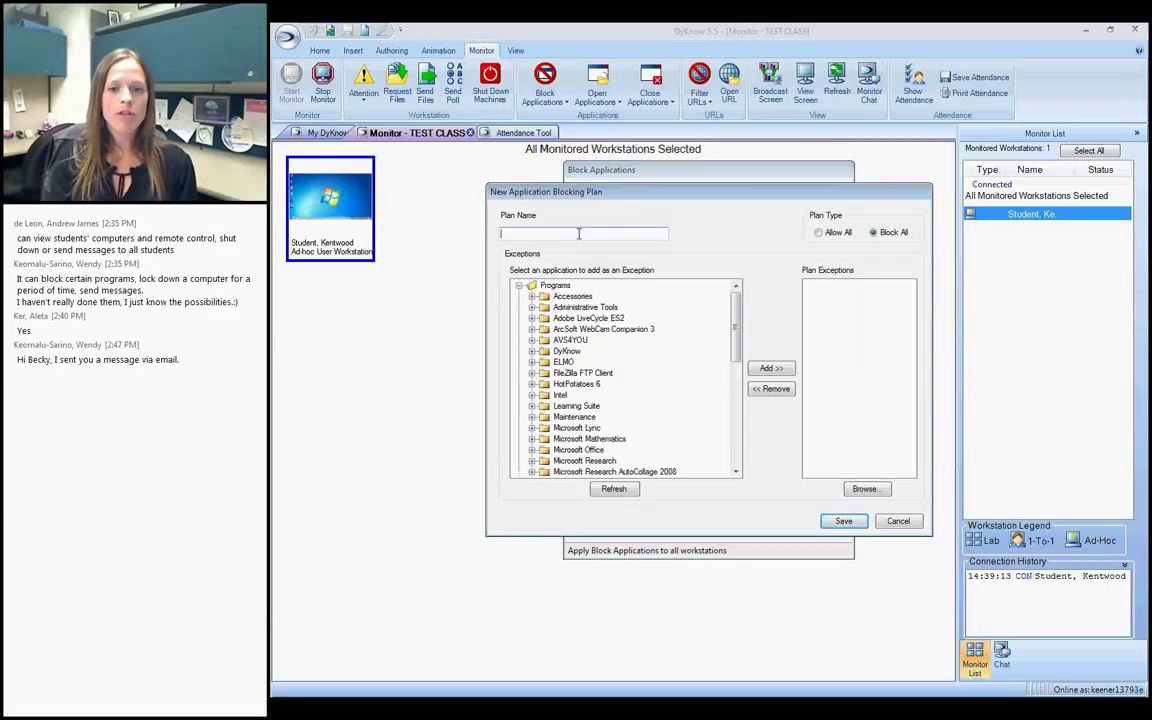
pyautogui.write('All')
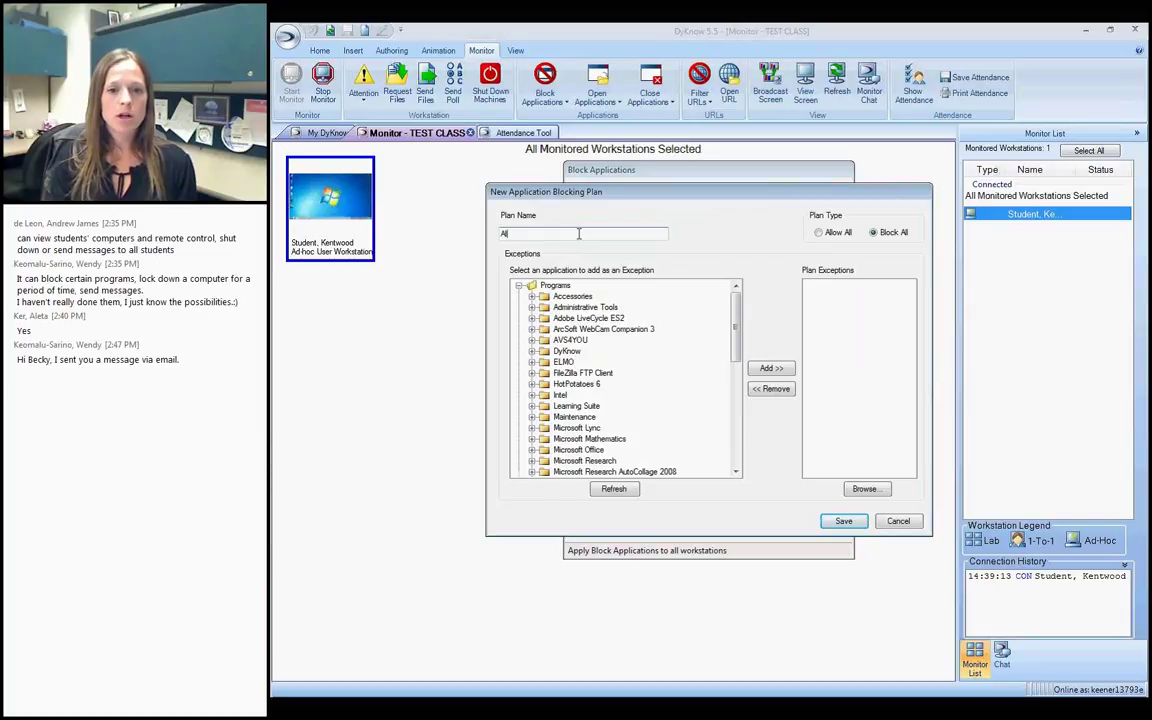
pyautogui.write('ow Word +')
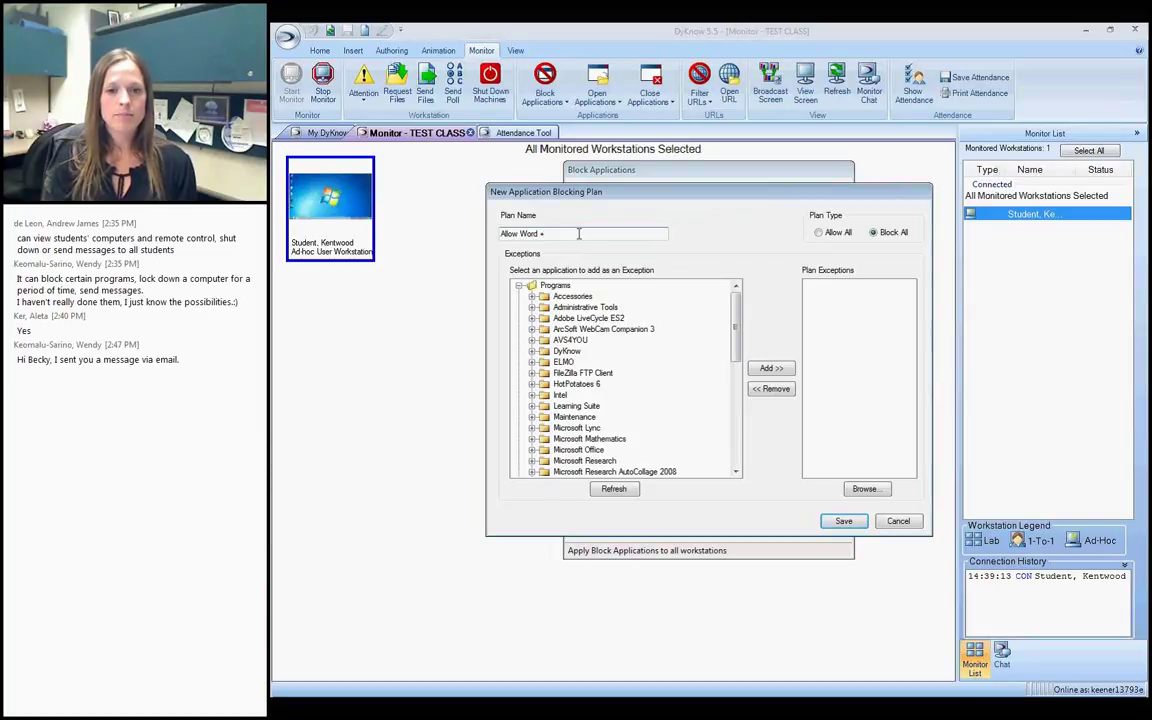
pyautogui.write(' Inte')
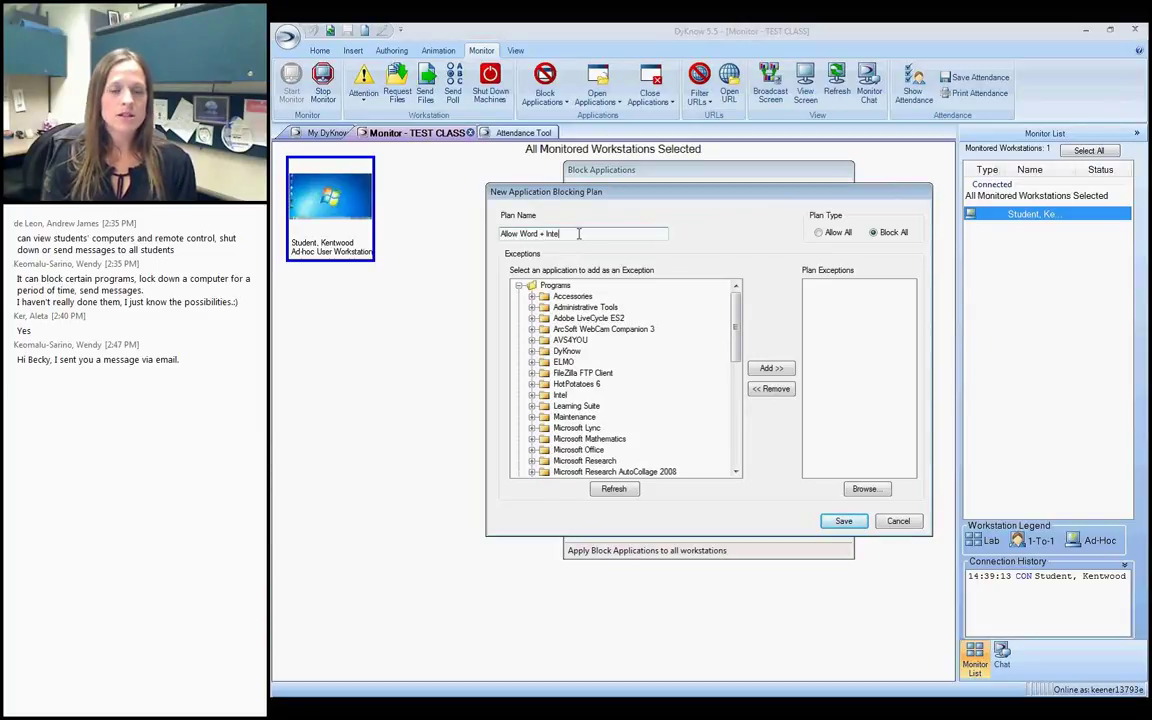
pyautogui.write('rnet')
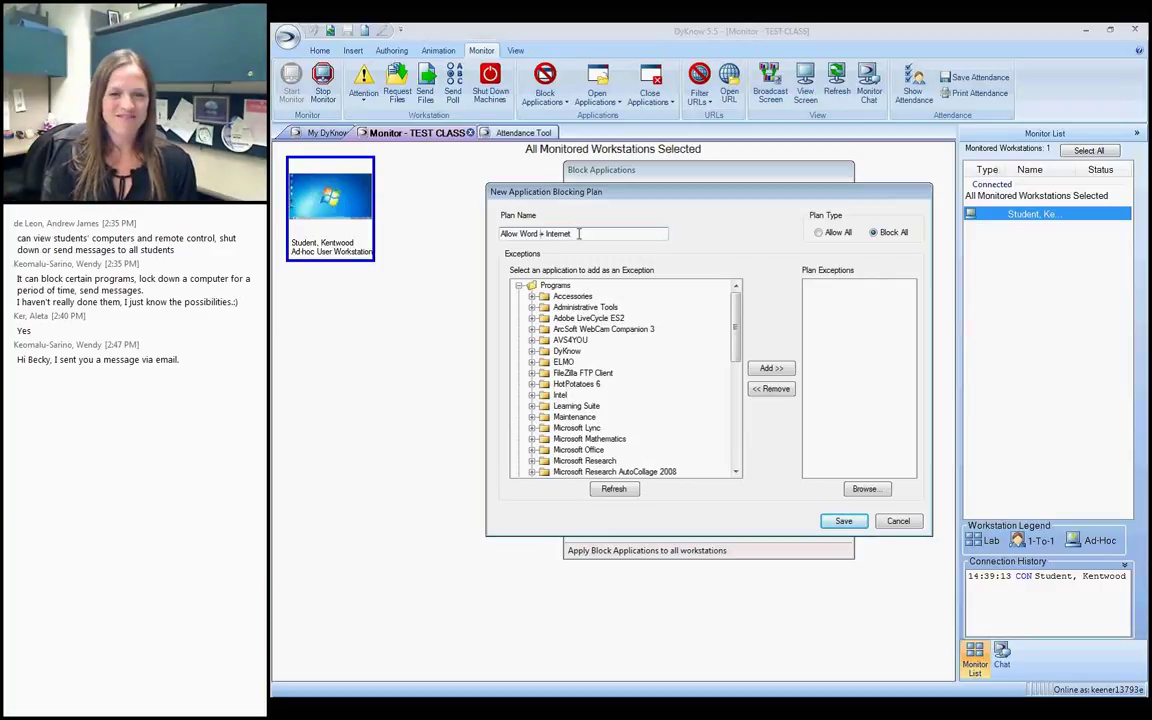
# Replace Word with OneNote in the plan name so that it reads "Allow OneNote + Internet".
pyautogui.press('Left')
pyautogui.press('Left')
pyautogui.press('Left')
pyautogui.press('Left')
pyautogui.press('Left')
pyautogui.press('Left')
pyautogui.press('Left')
pyautogui.press('Left')
pyautogui.press('Left')
pyautogui.press('Left')
pyautogui.press('Left')
pyautogui.press('BackSpace')
pyautogui.press('BackSpace')
pyautogui.press('BackSpace')
pyautogui.press('BackSpace')
pyautogui.write('OneNote')
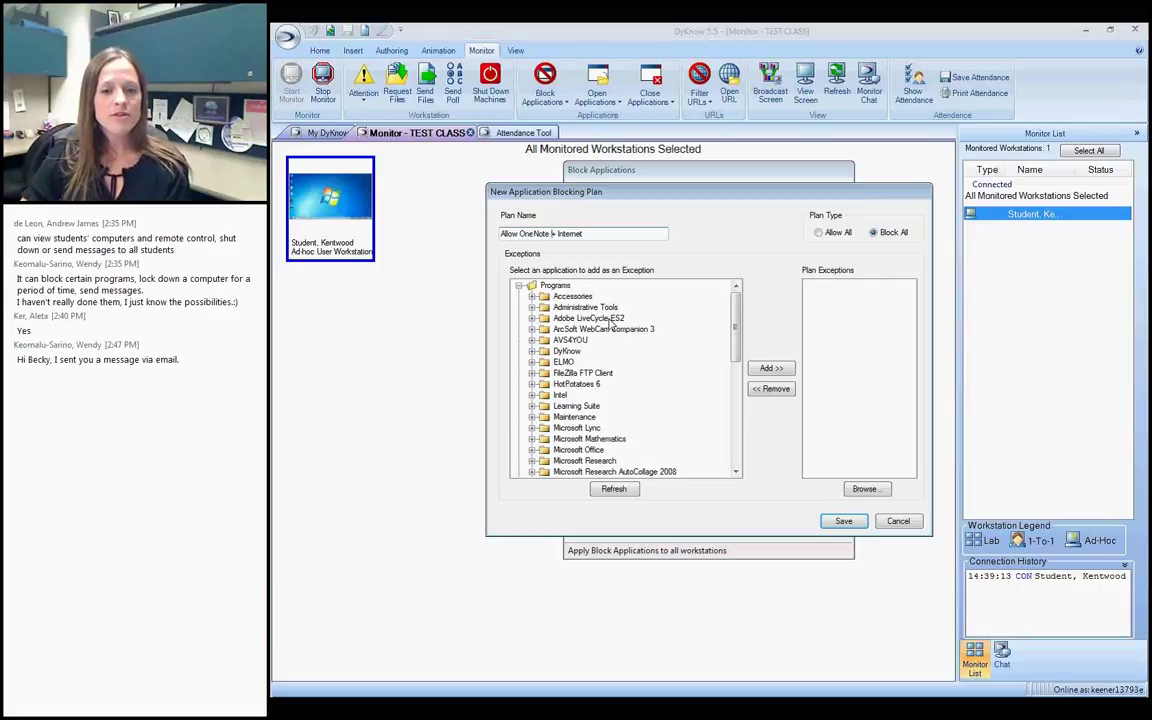
# Add Microsoft OneNote 2010 from the Microsoft Office programs to the plan exceptions.
pyautogui.moveTo(736, 328); pyautogui.dragTo(736, 369)
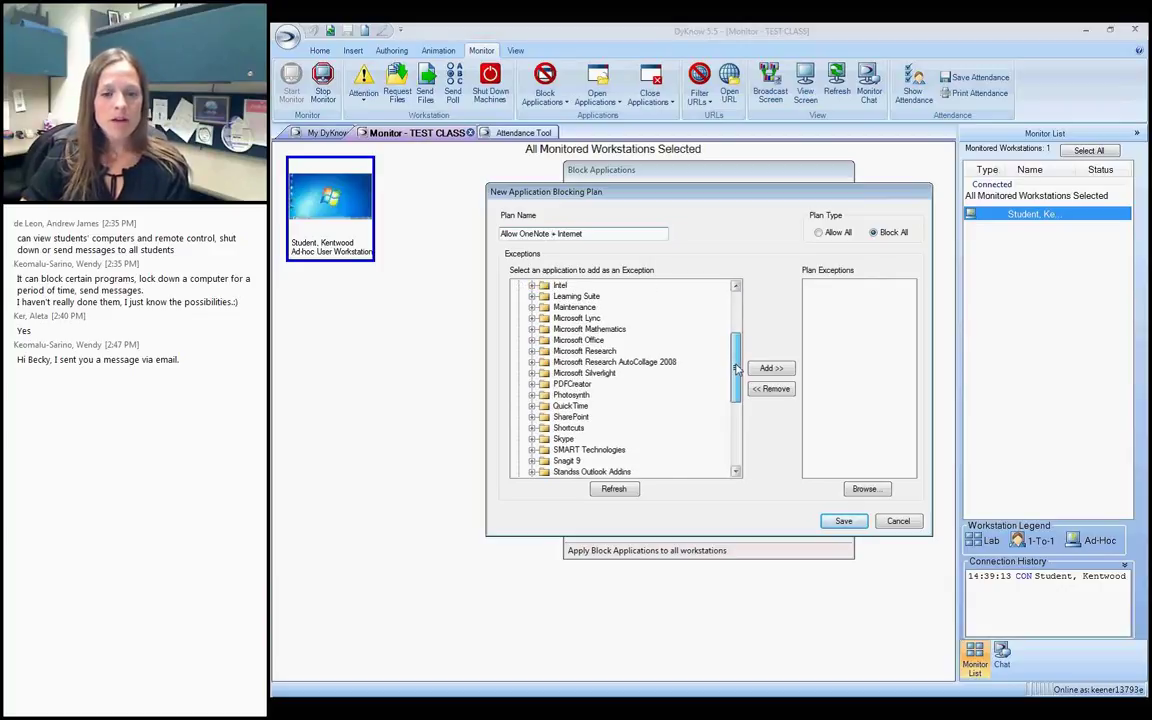
pyautogui.click(532, 340)
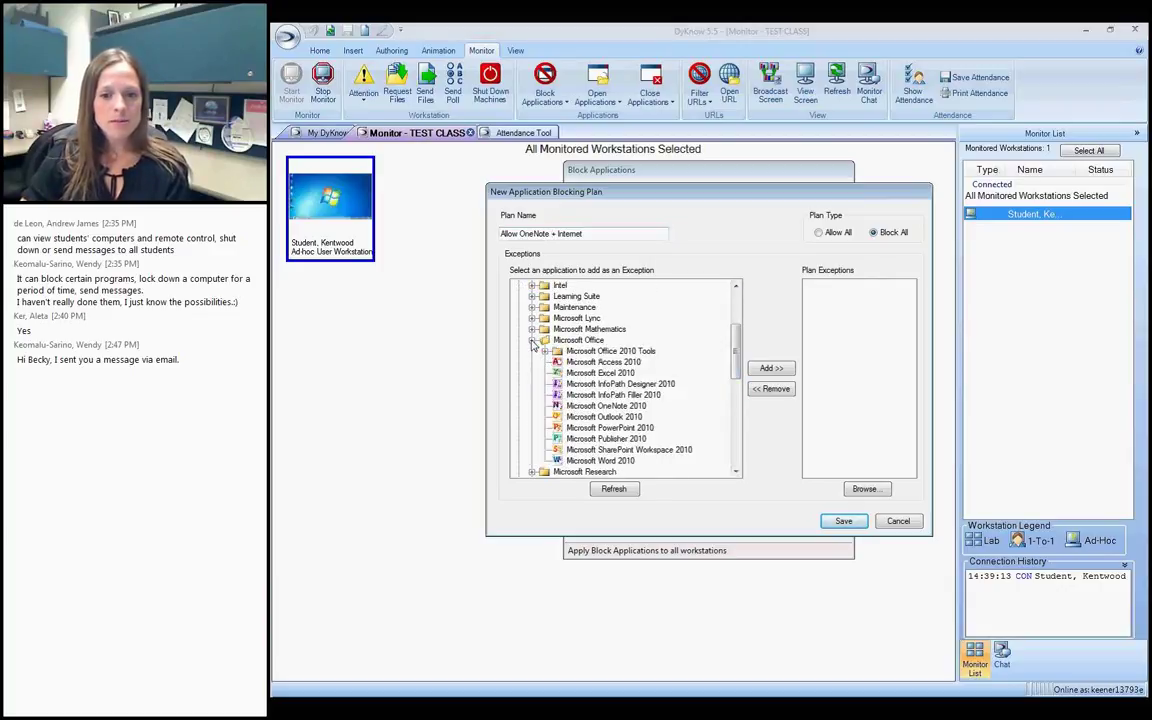
pyautogui.click(601, 406)
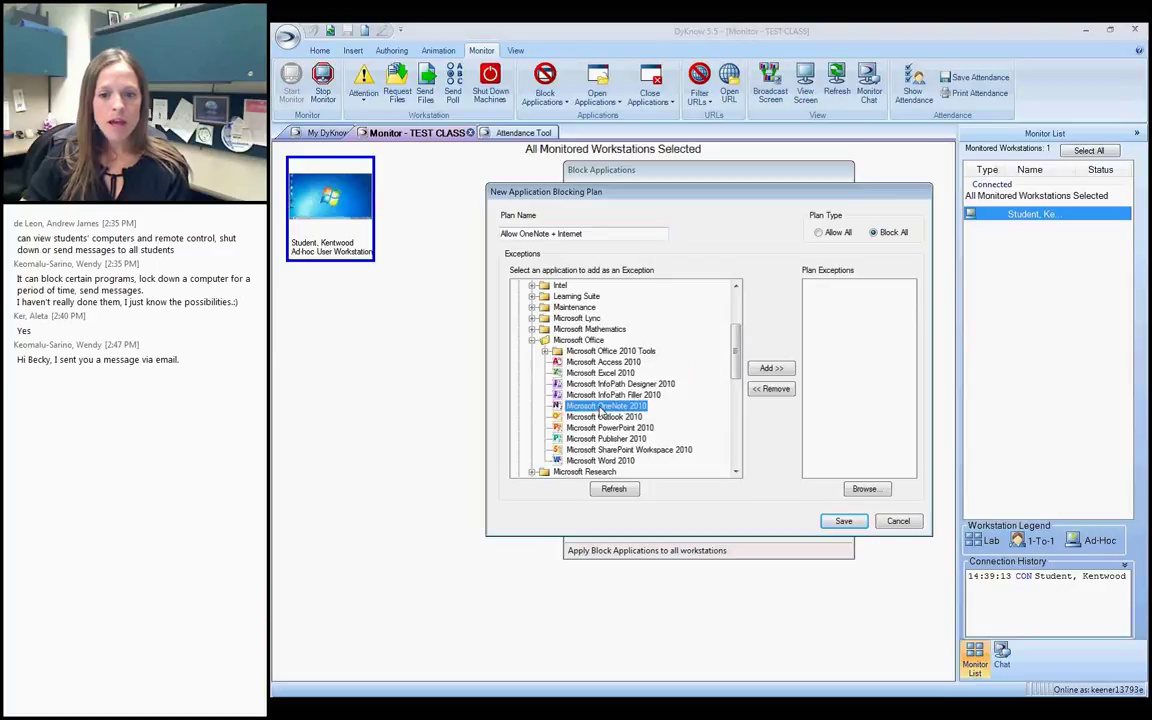
pyautogui.click(771, 369)
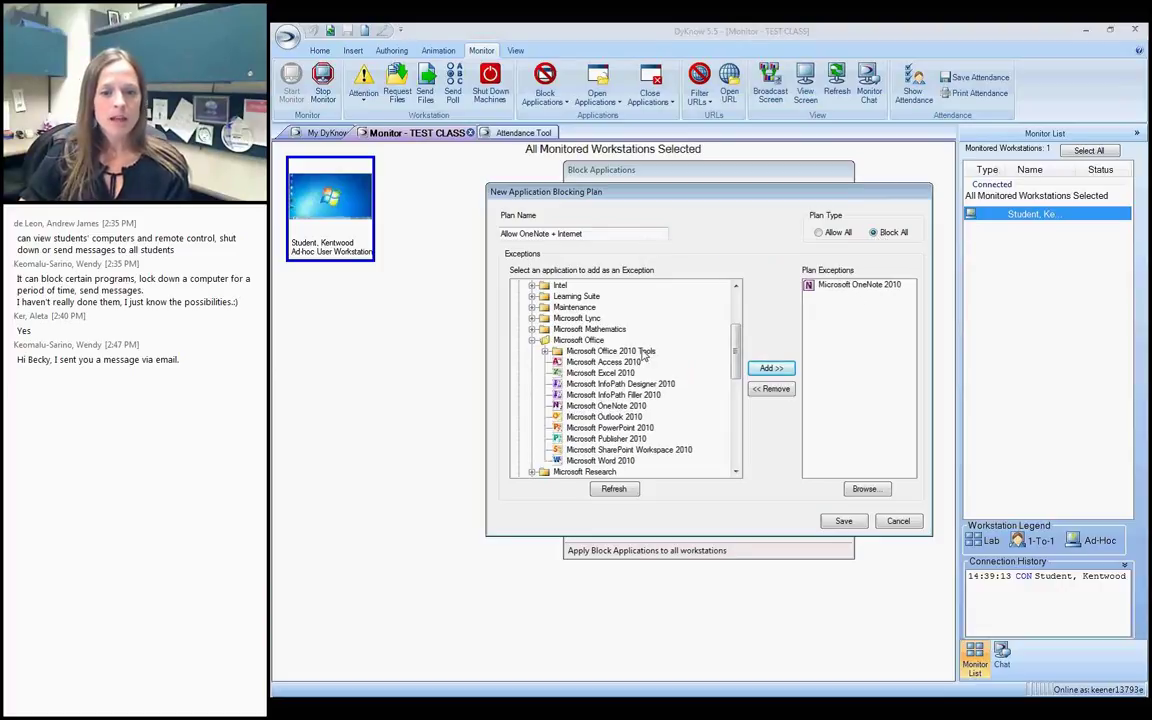
# Collapse the Microsoft Office folder and add Internet Explorer and Mozilla Firefox to the plan exceptions.
pyautogui.doubleClick(578, 340)
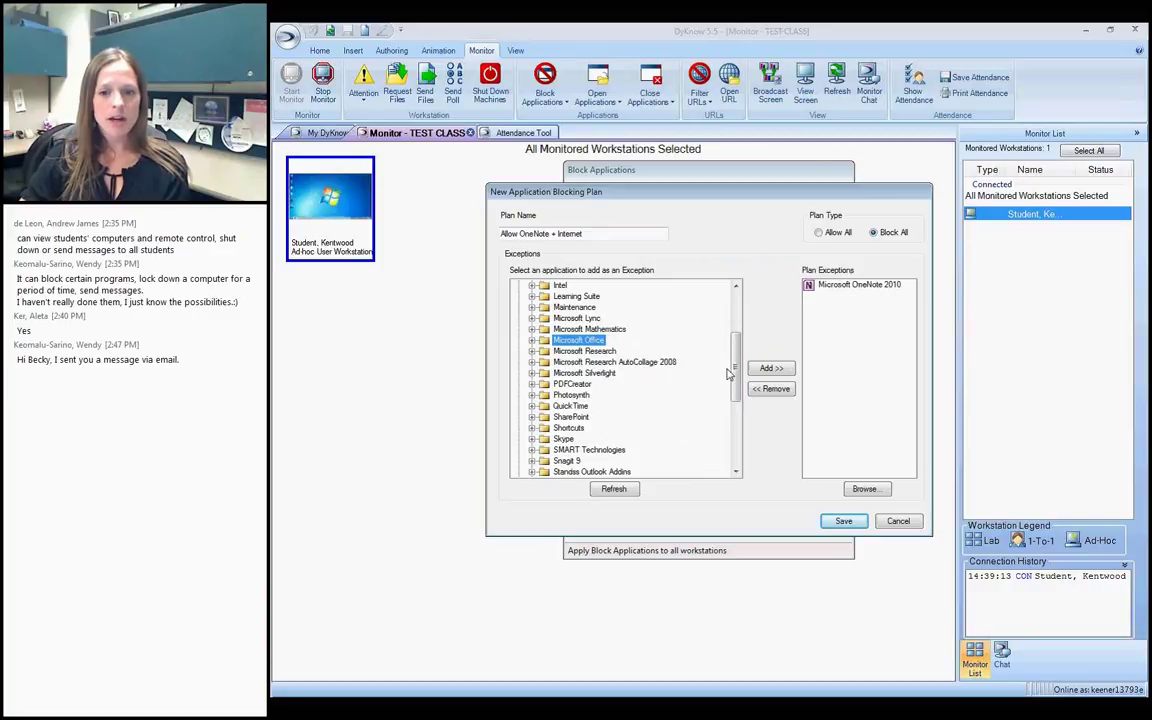
pyautogui.moveTo(735, 370); pyautogui.dragTo(735, 432)
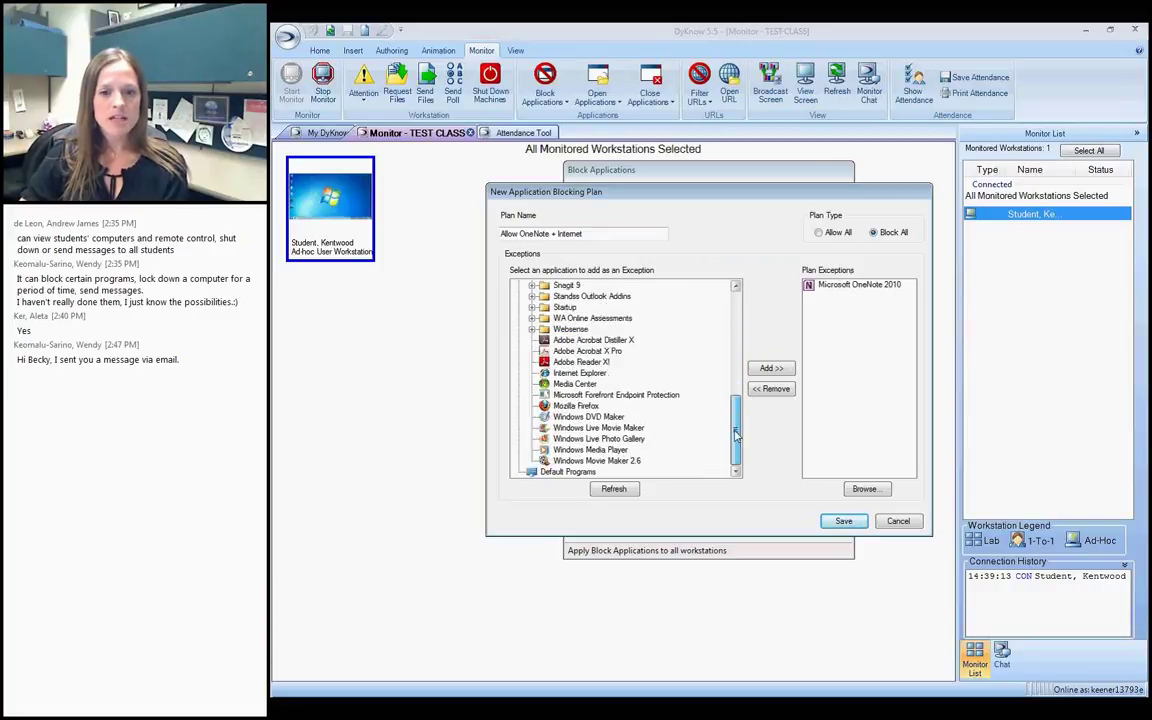
pyautogui.click(579, 373)
pyautogui.click(771, 368)
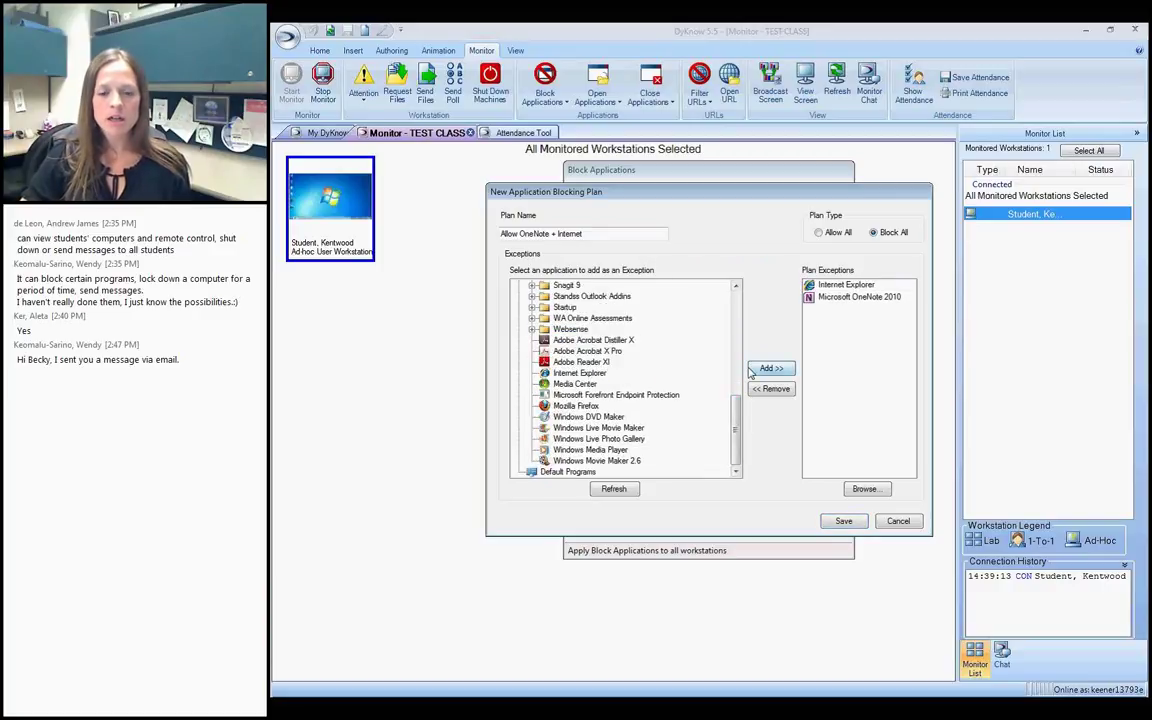
pyautogui.click(576, 406)
pyautogui.click(771, 368)
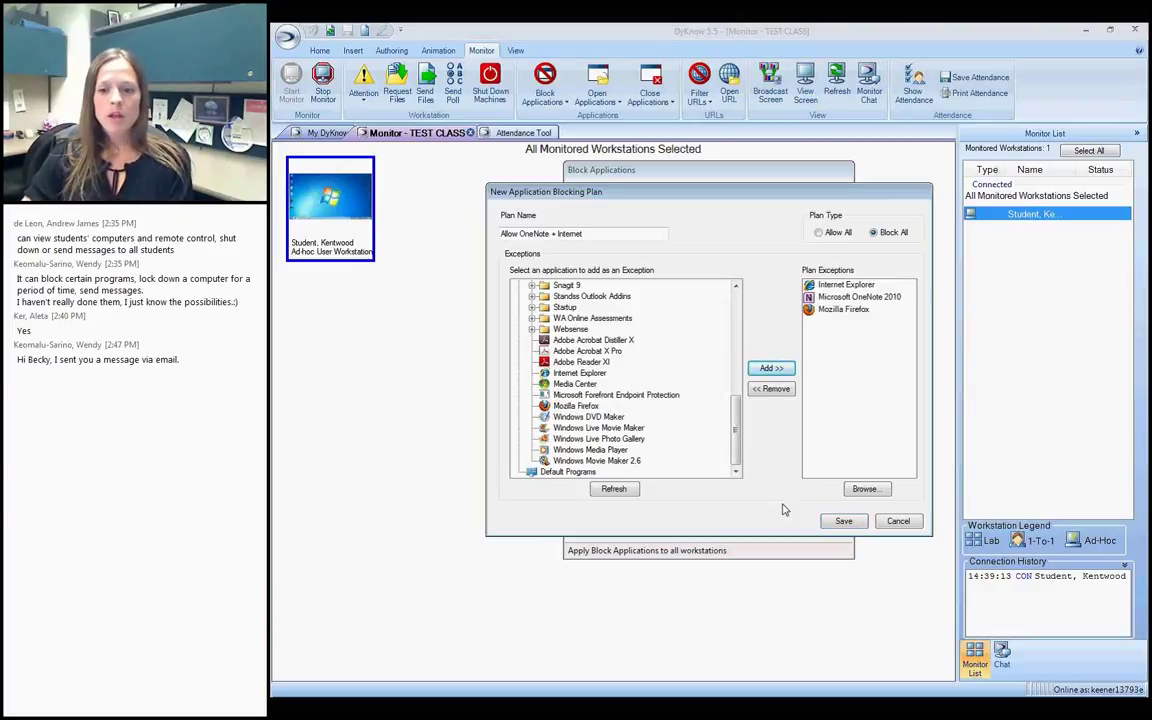
# Save the Allow OneNote + Internet plan and apply it to all monitored workstations.
pyautogui.click(838, 520)
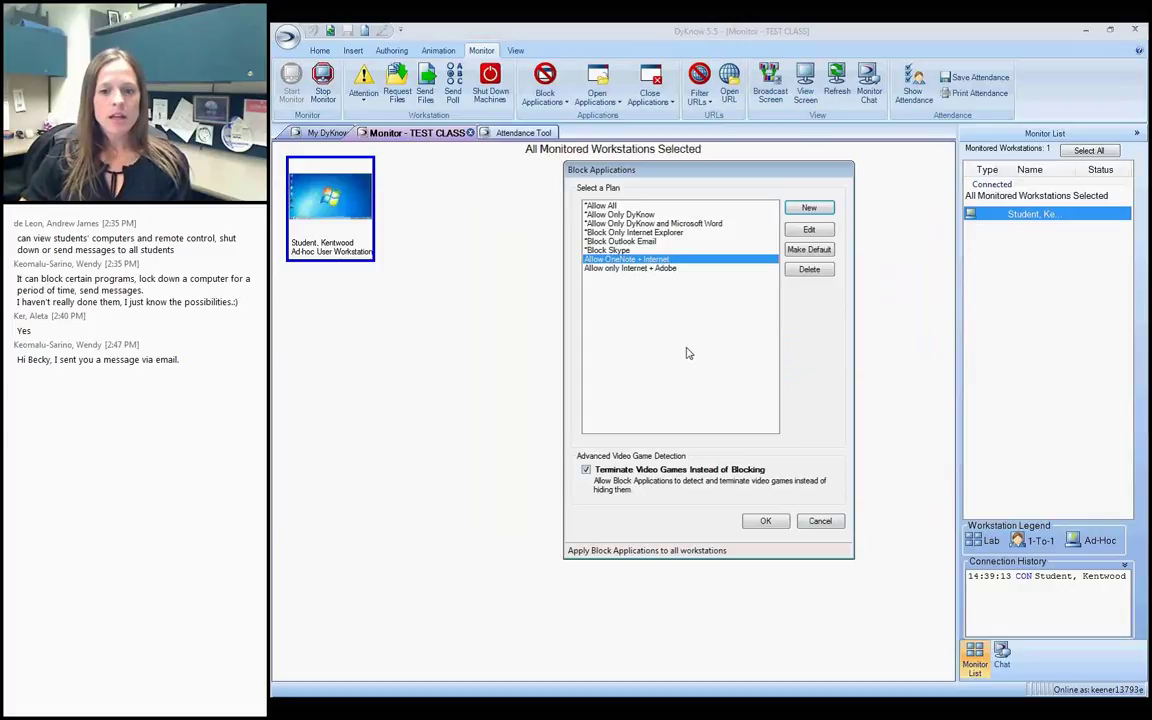
pyautogui.click(764, 523)
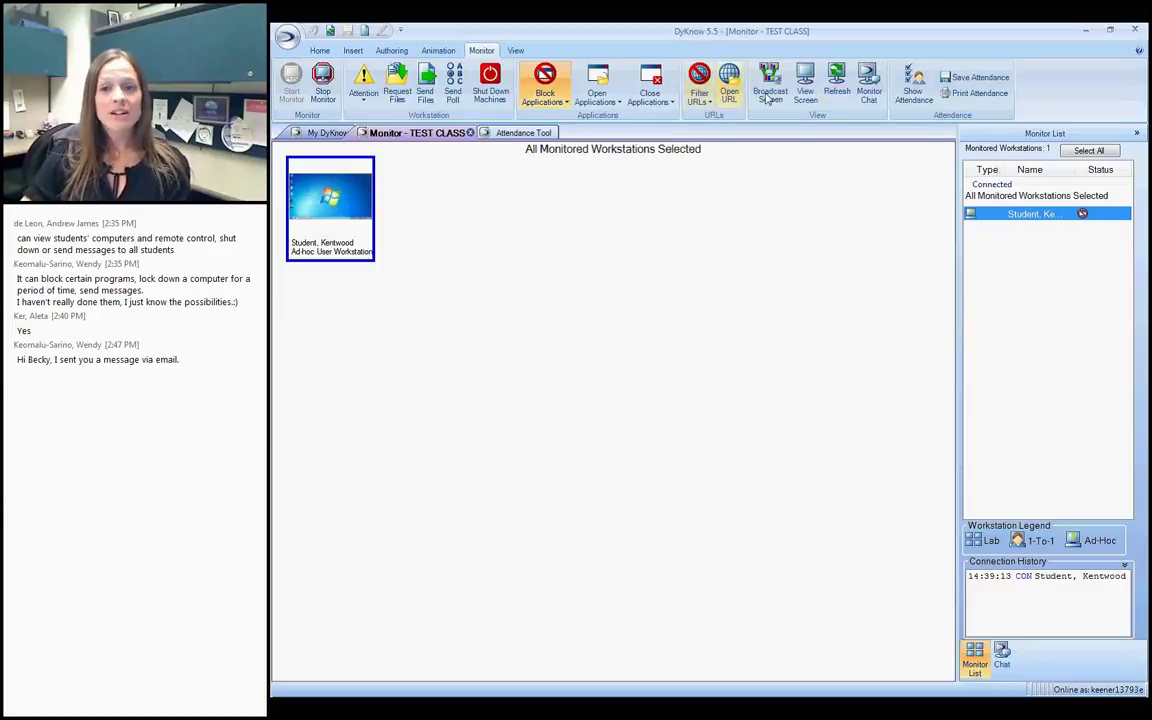
# View the student's workstation and try to open Paint there to test the blocking plan.
pyautogui.click(806, 90)
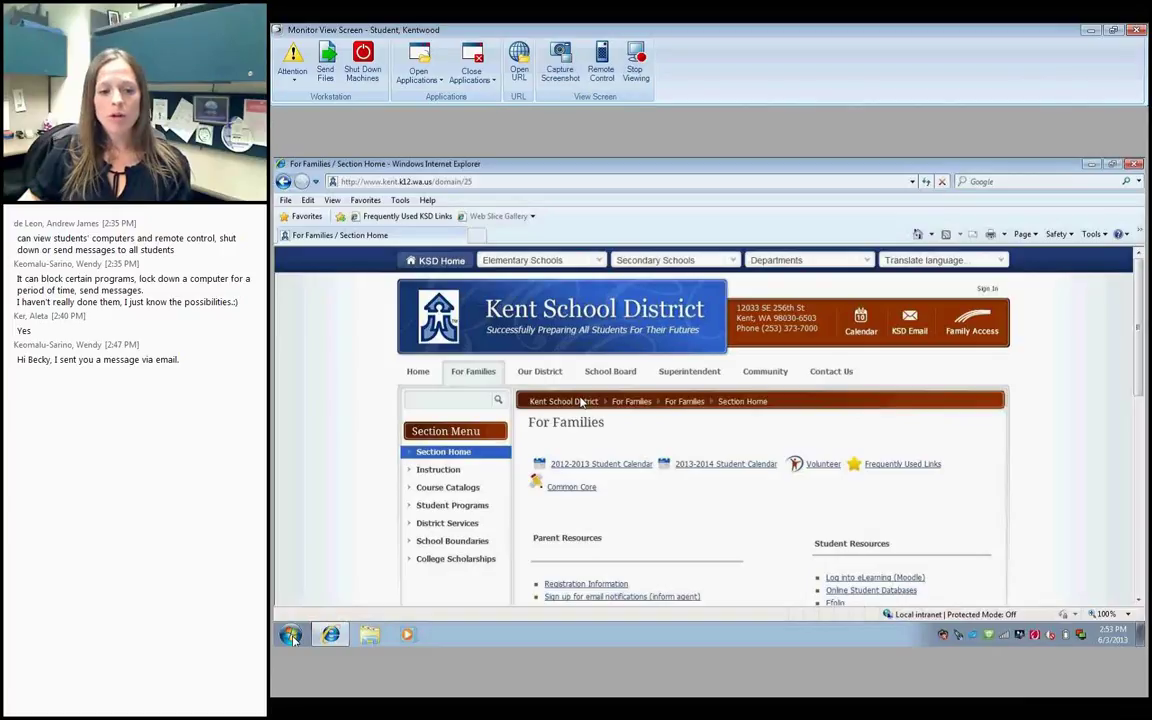
pyautogui.click(291, 635)
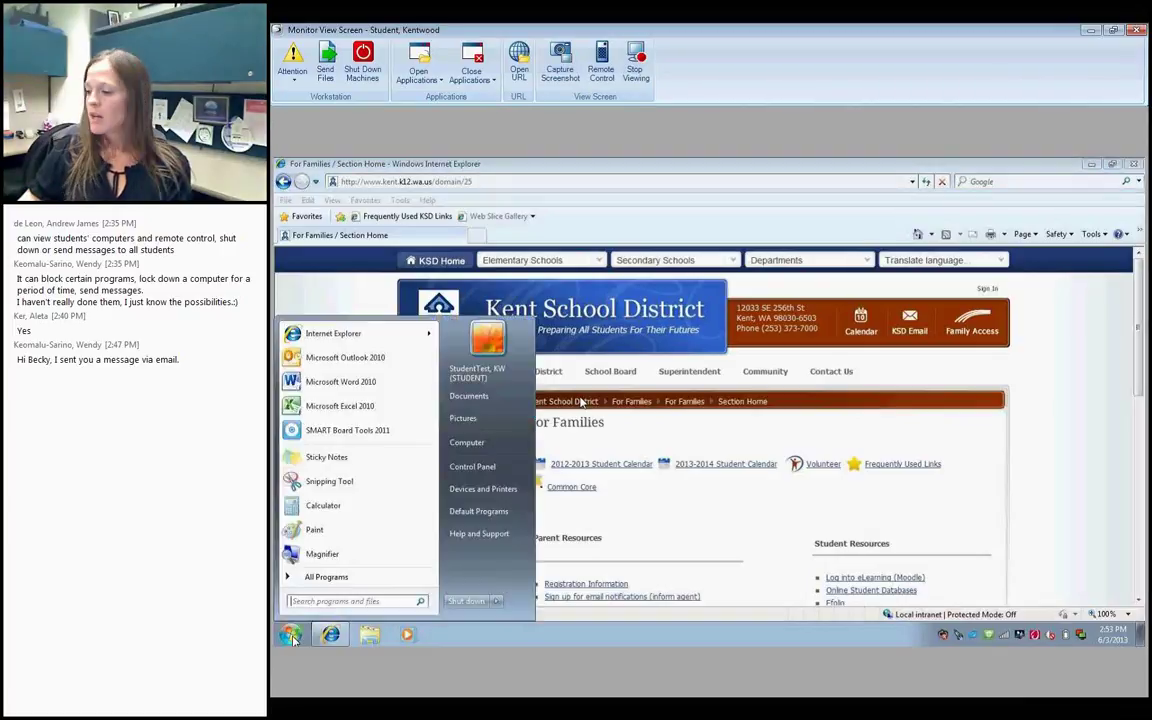
pyautogui.click(316, 530)
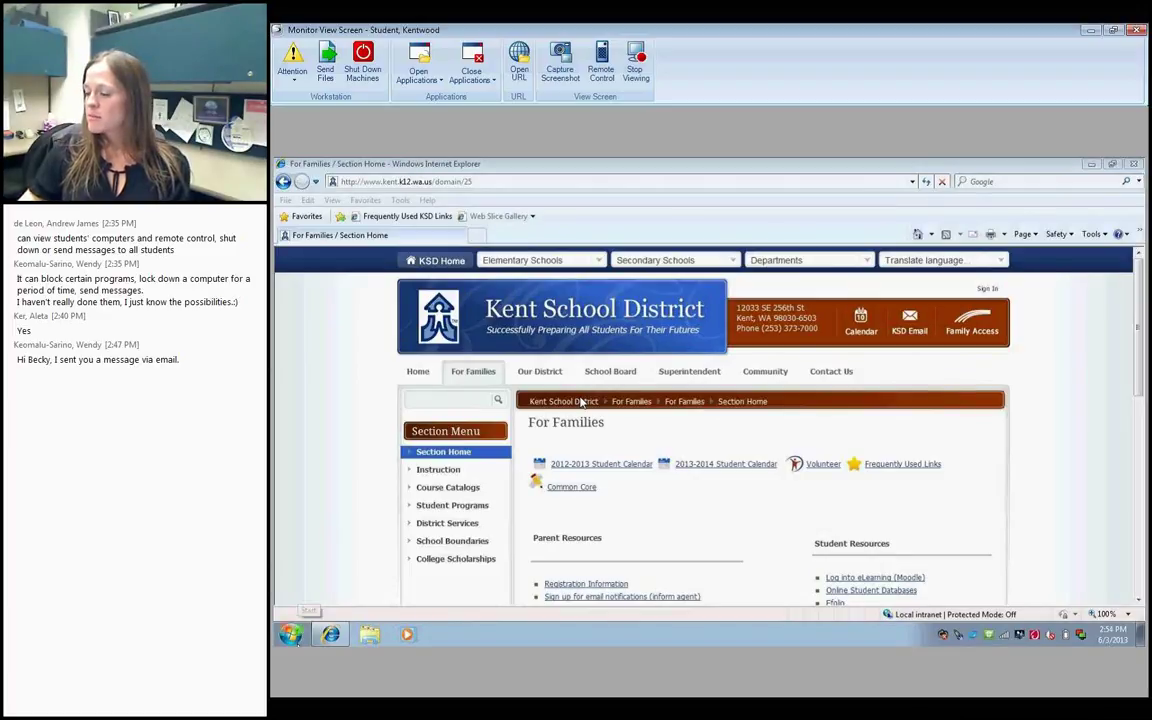
# Test launching OneNote on the student's workstation by searching for "one", dismiss its web notebooks dialog, and stop viewing the workstation.
pyautogui.press('super')
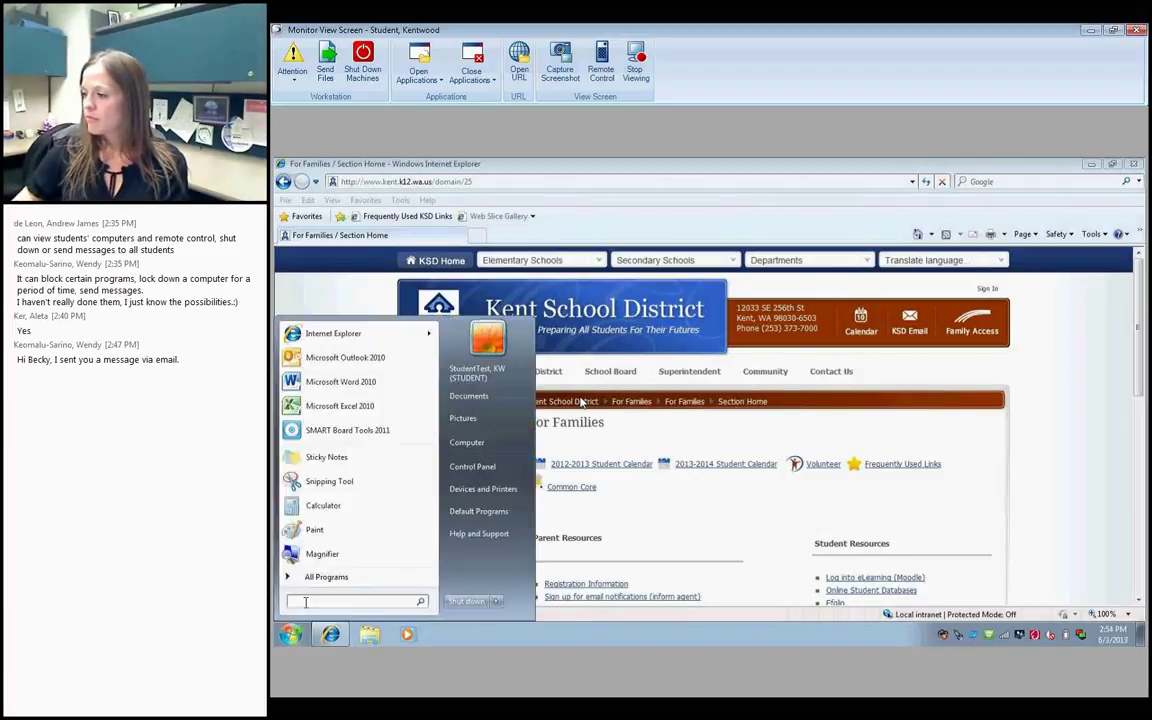
pyautogui.write('one')
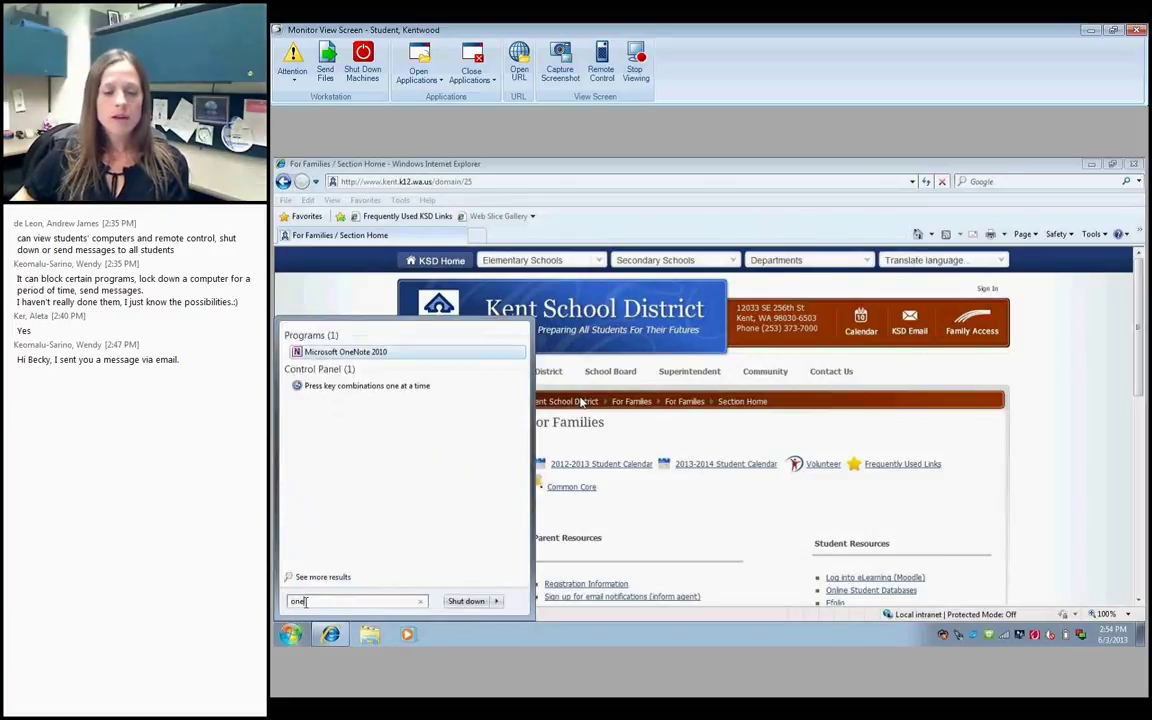
pyautogui.press('Return')
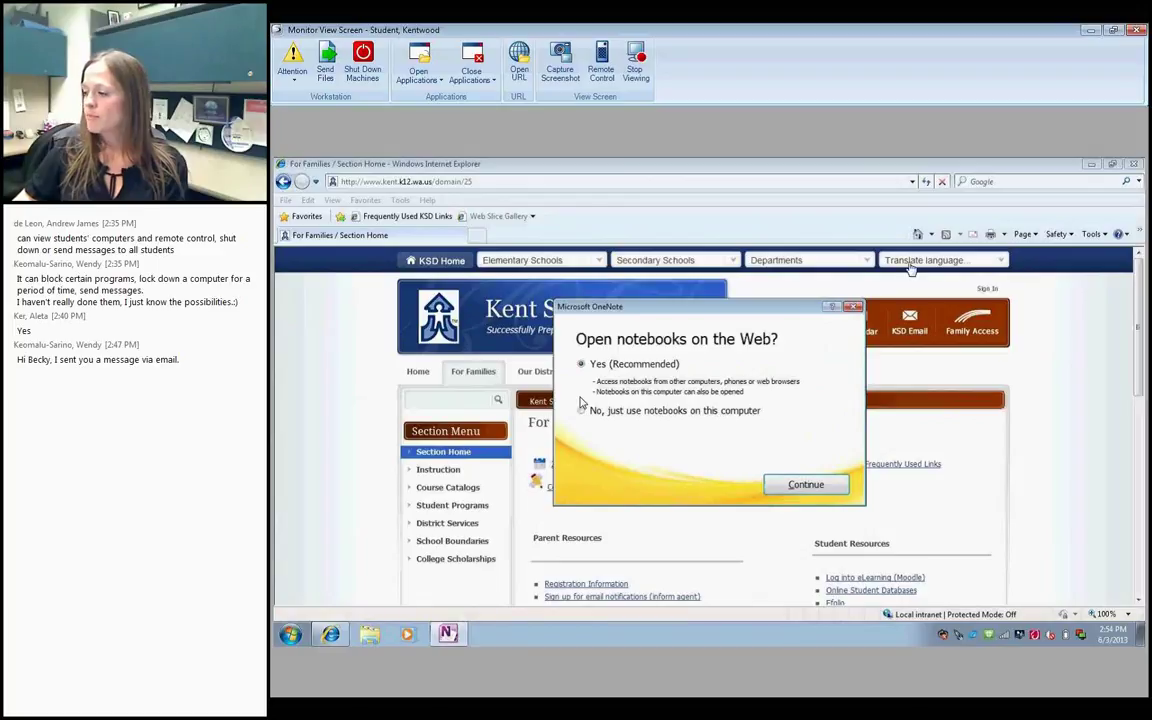
pyautogui.click(851, 307)
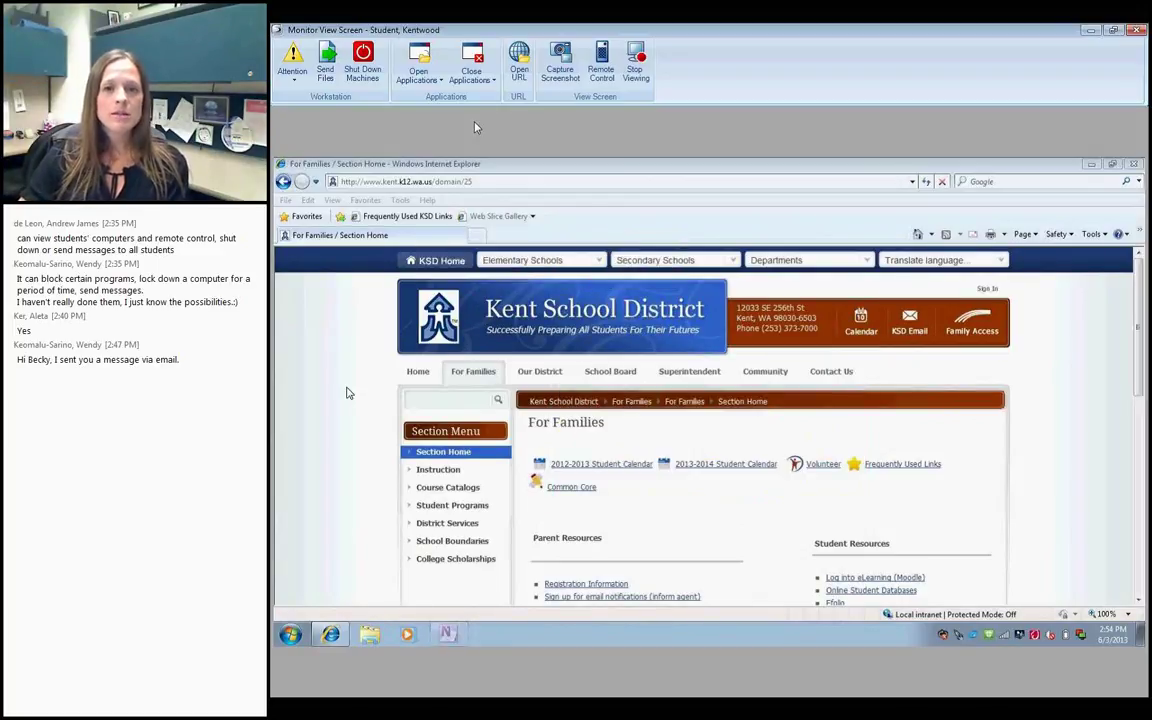
pyautogui.click(637, 67)
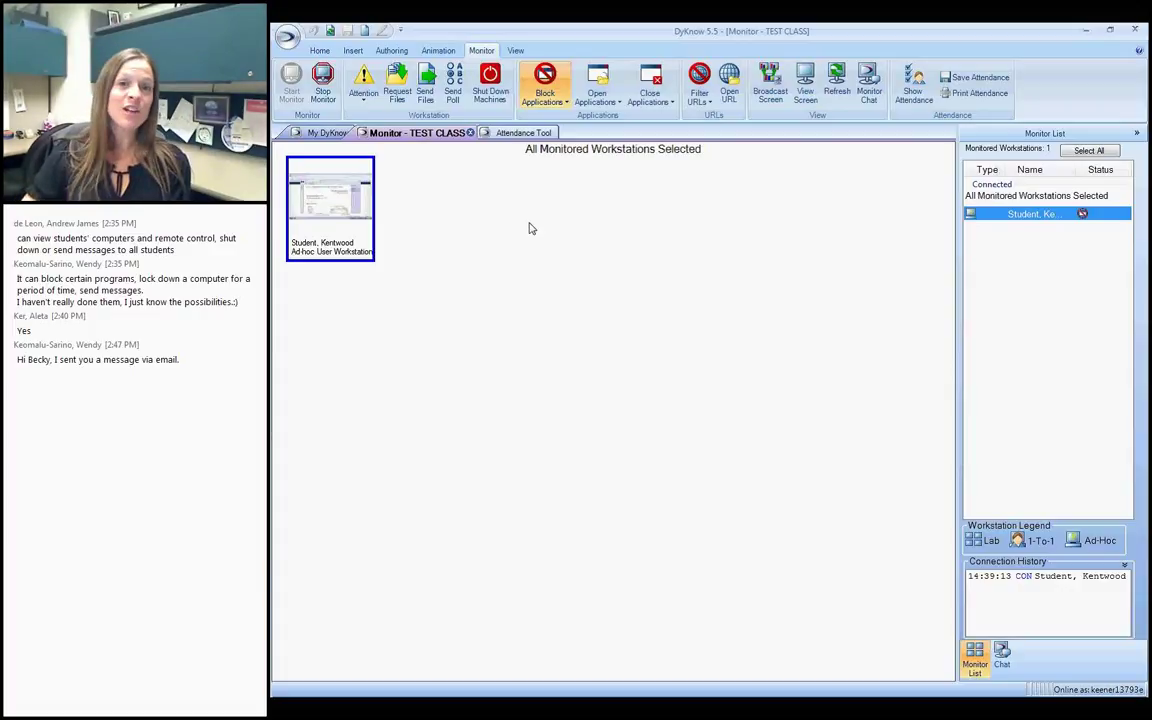
# Set up a new Allow All application blocking plan named "Block Paint" with Paint from Accessories as its exception.
pyautogui.click(550, 96)
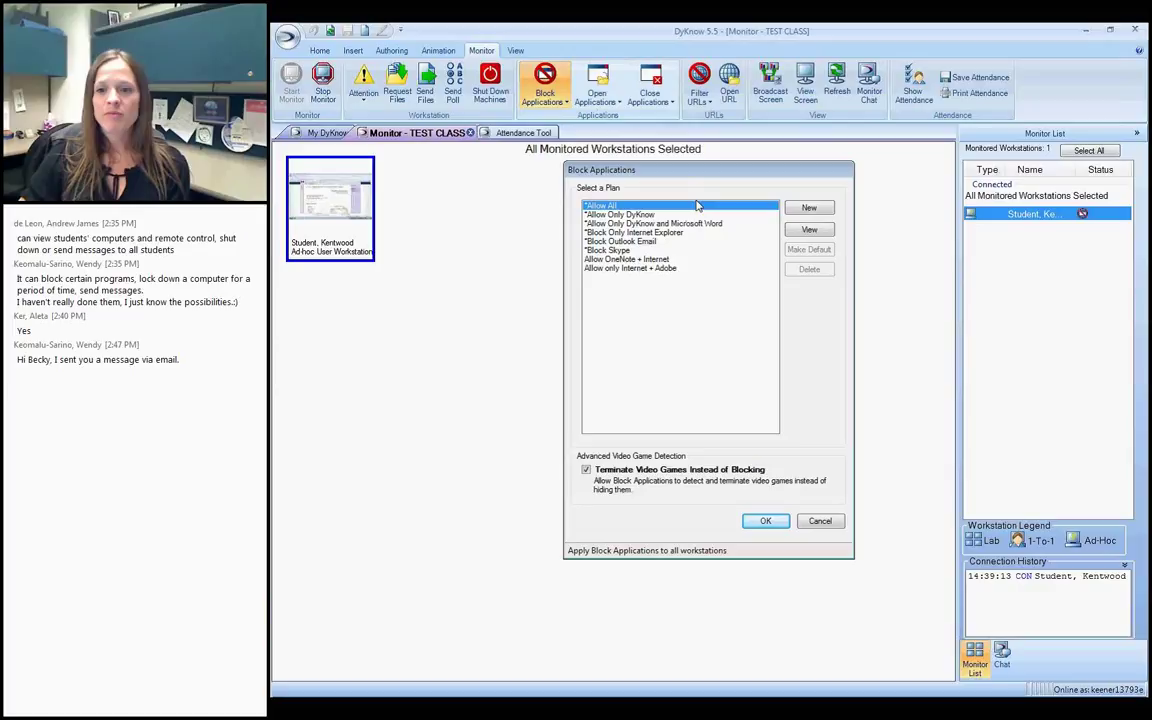
pyautogui.click(809, 207)
pyautogui.click(818, 232)
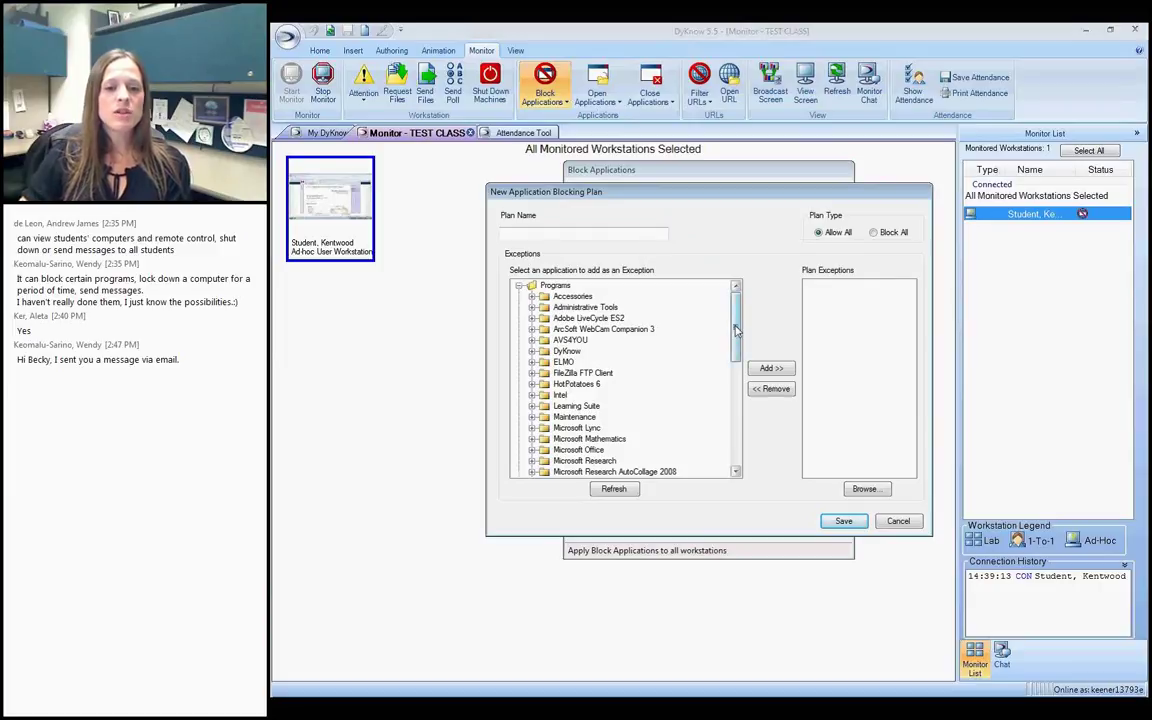
pyautogui.click(532, 297)
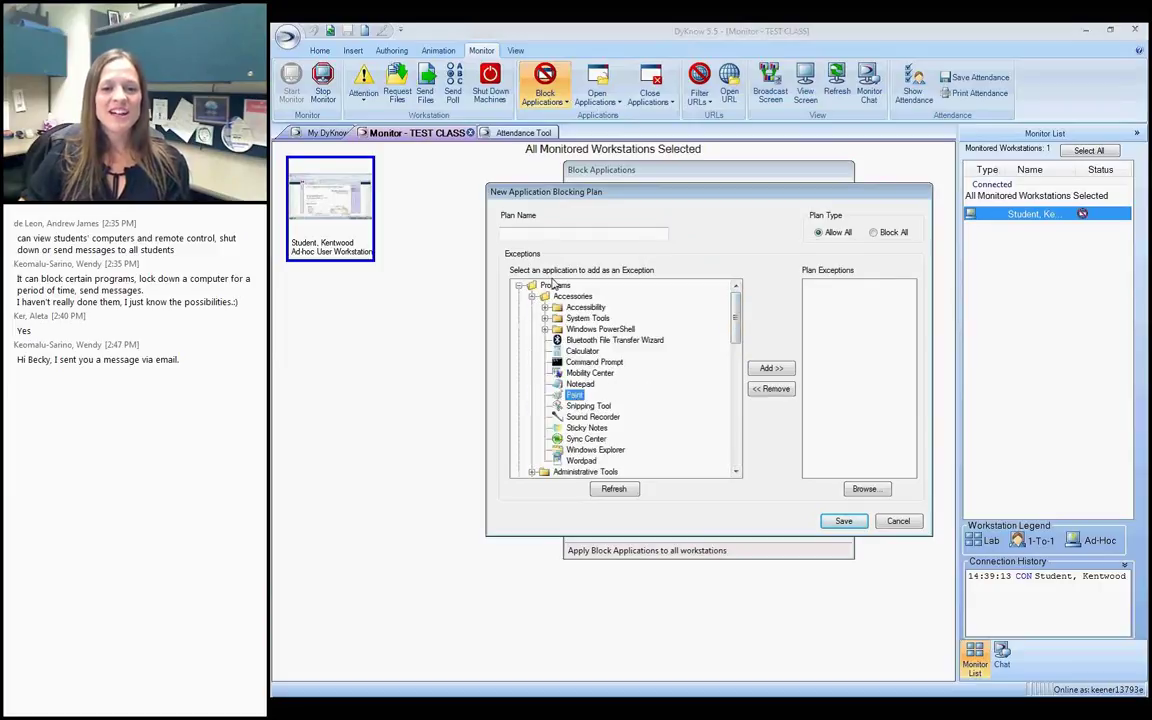
pyautogui.click(554, 235)
pyautogui.write('Block ')
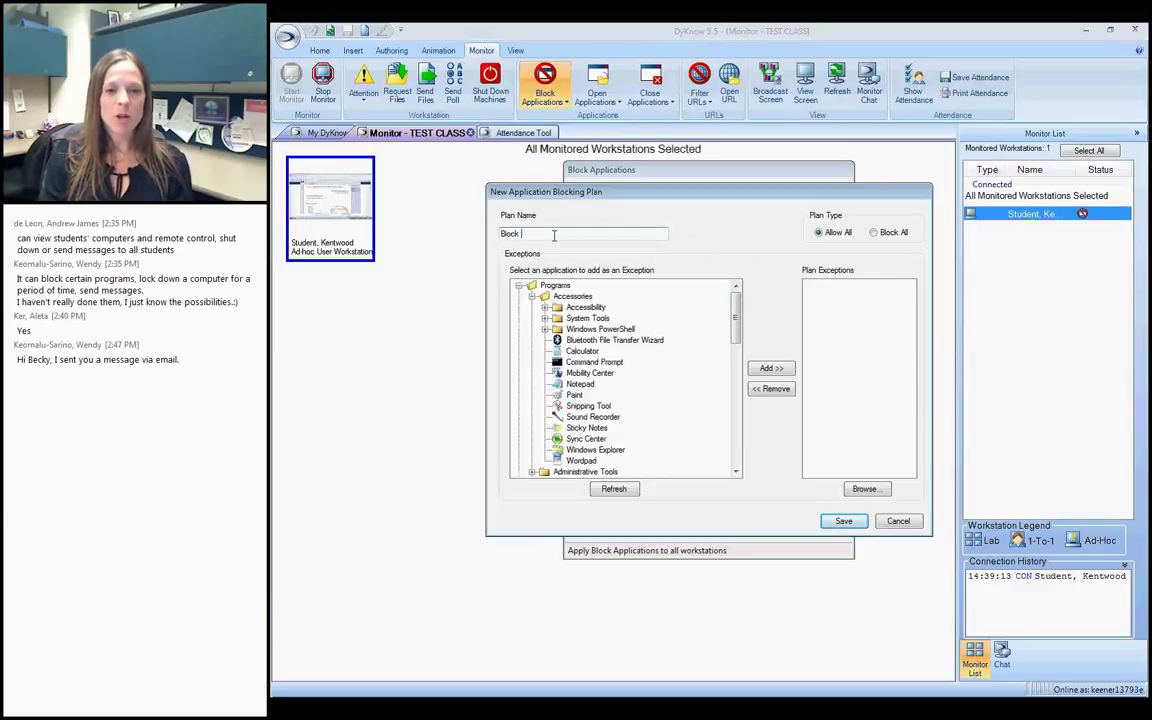
pyautogui.write('Paint')
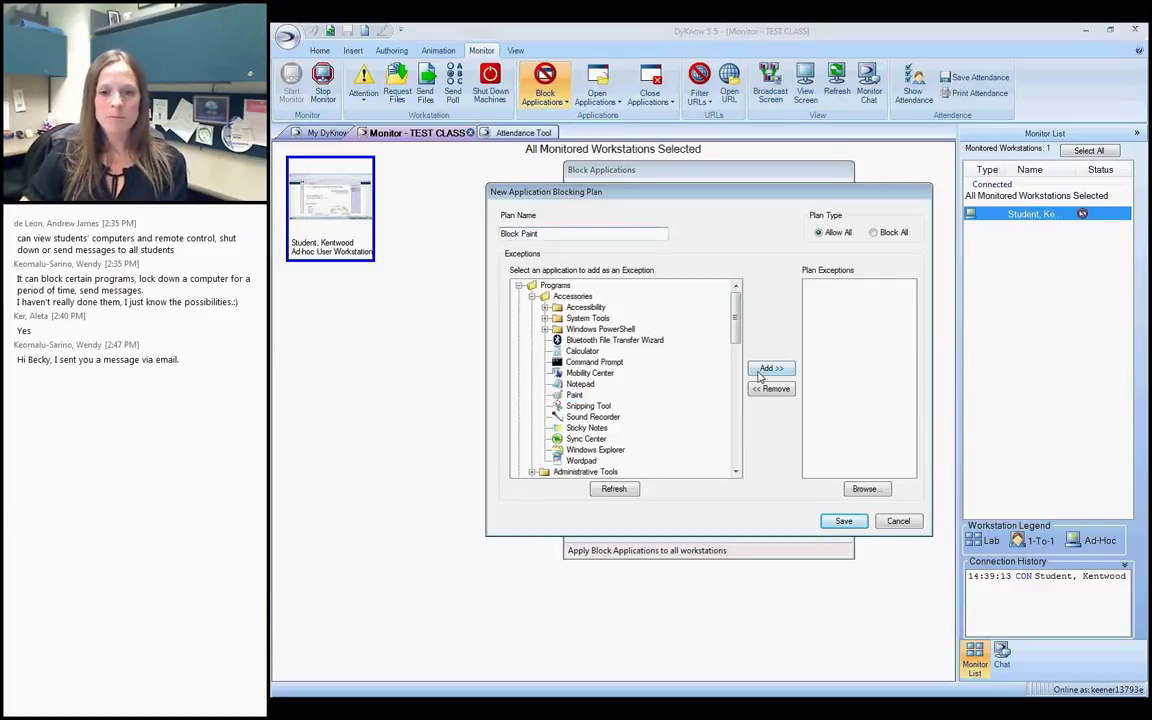
pyautogui.click(771, 368)
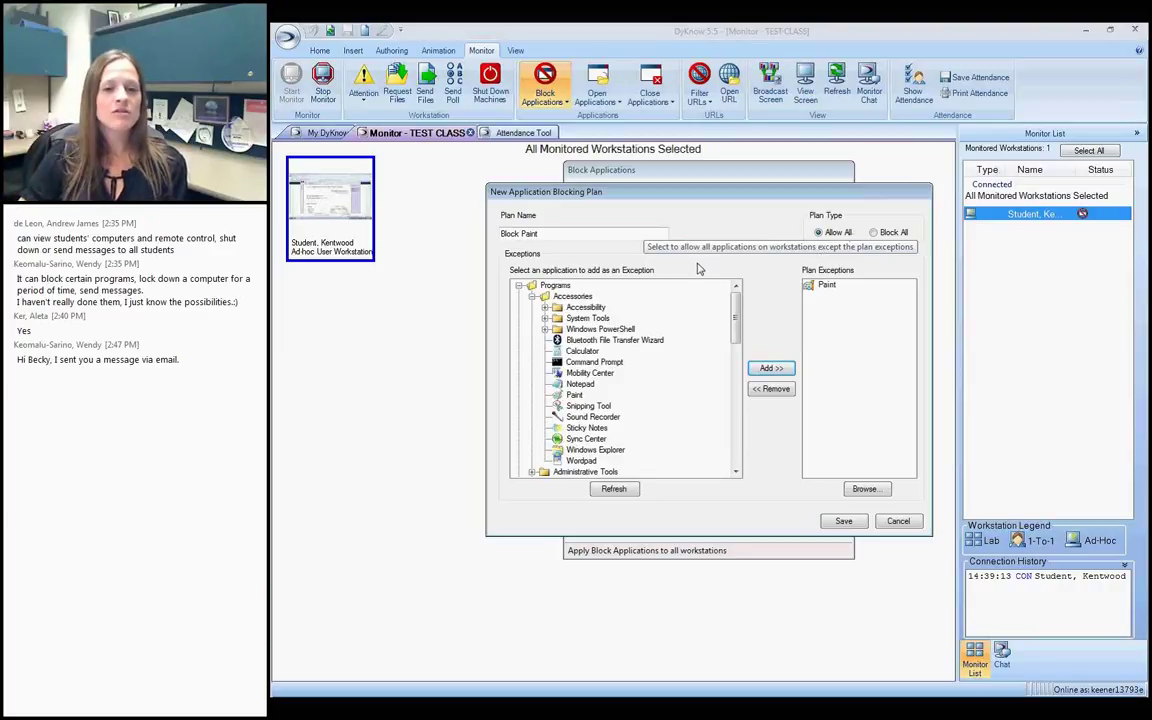
# Add Microsoft Mathematics from the Microsoft Mathematics program folder as a second exception to the Block Paint plan.
pyautogui.click(532, 297)
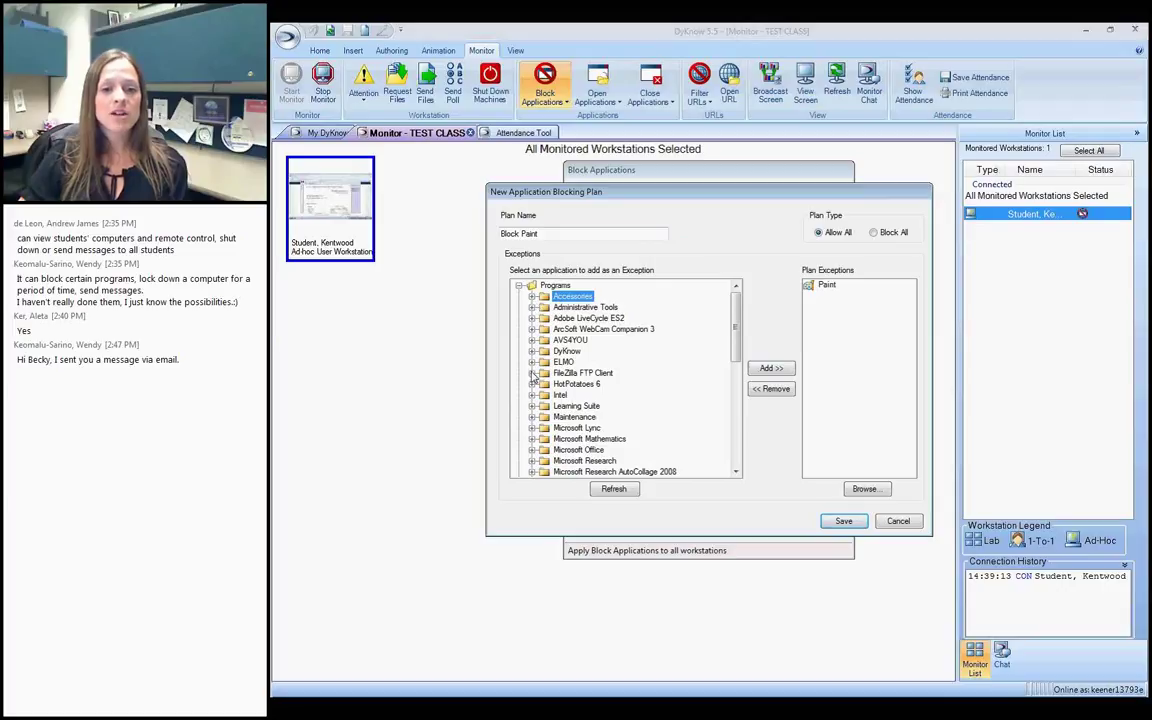
pyautogui.scroll(-3, 731, 328)
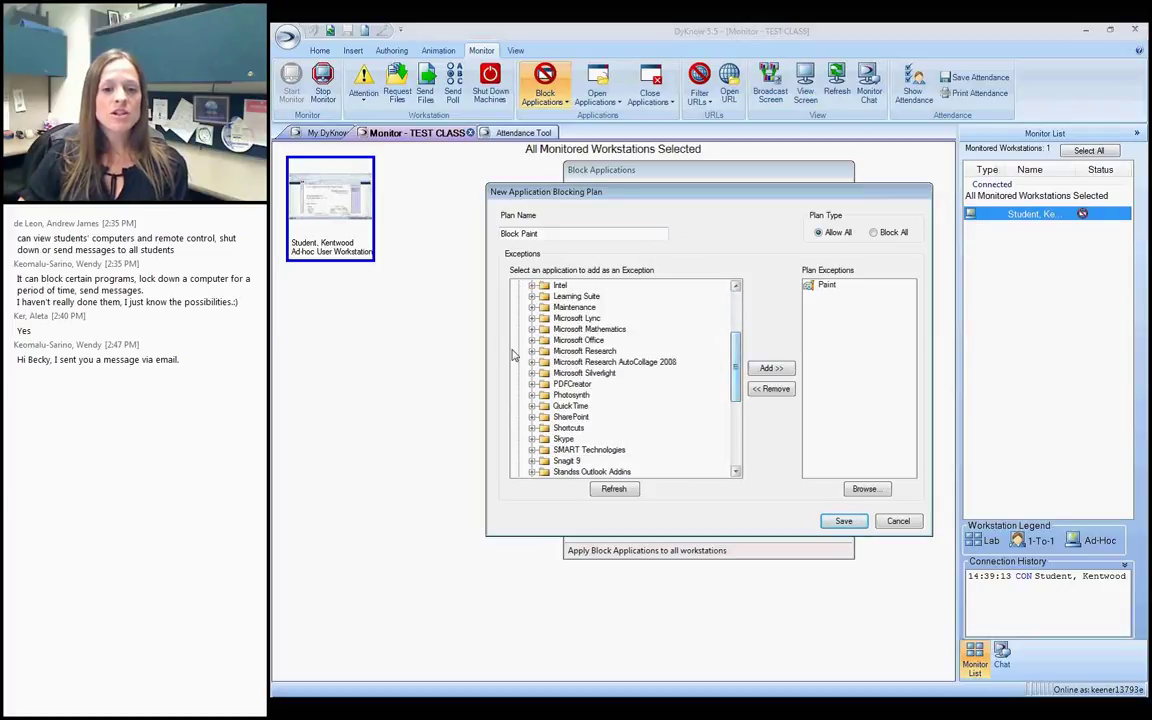
pyautogui.click(532, 340)
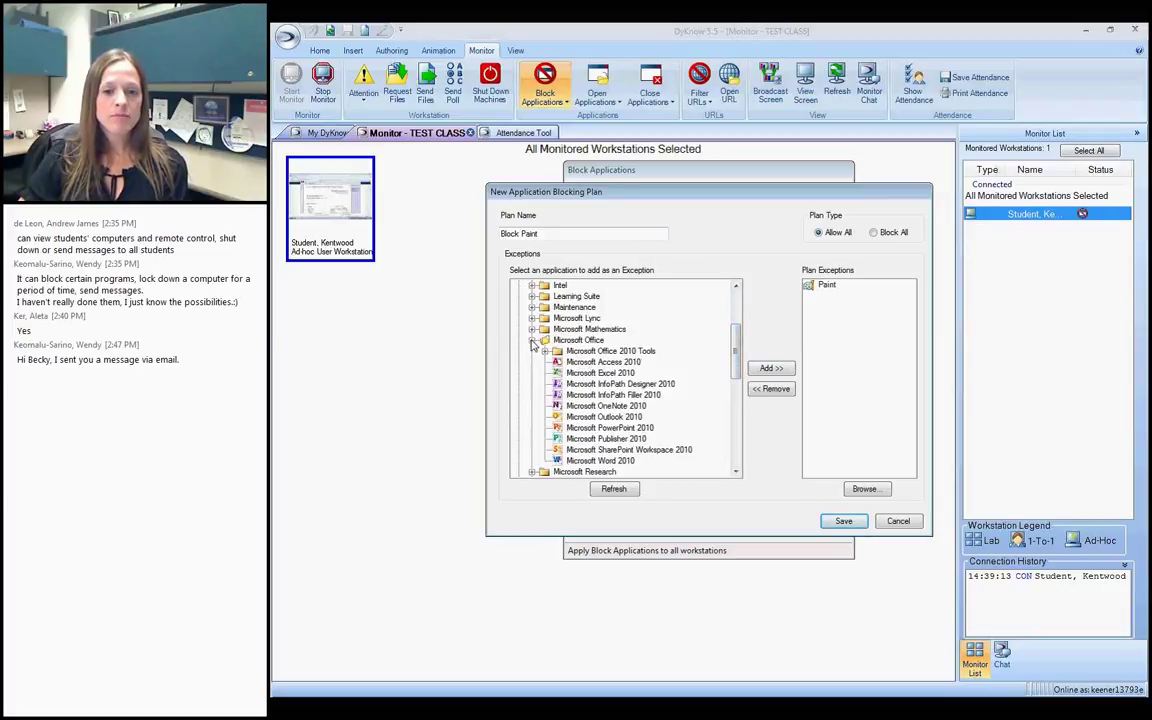
pyautogui.click(532, 340)
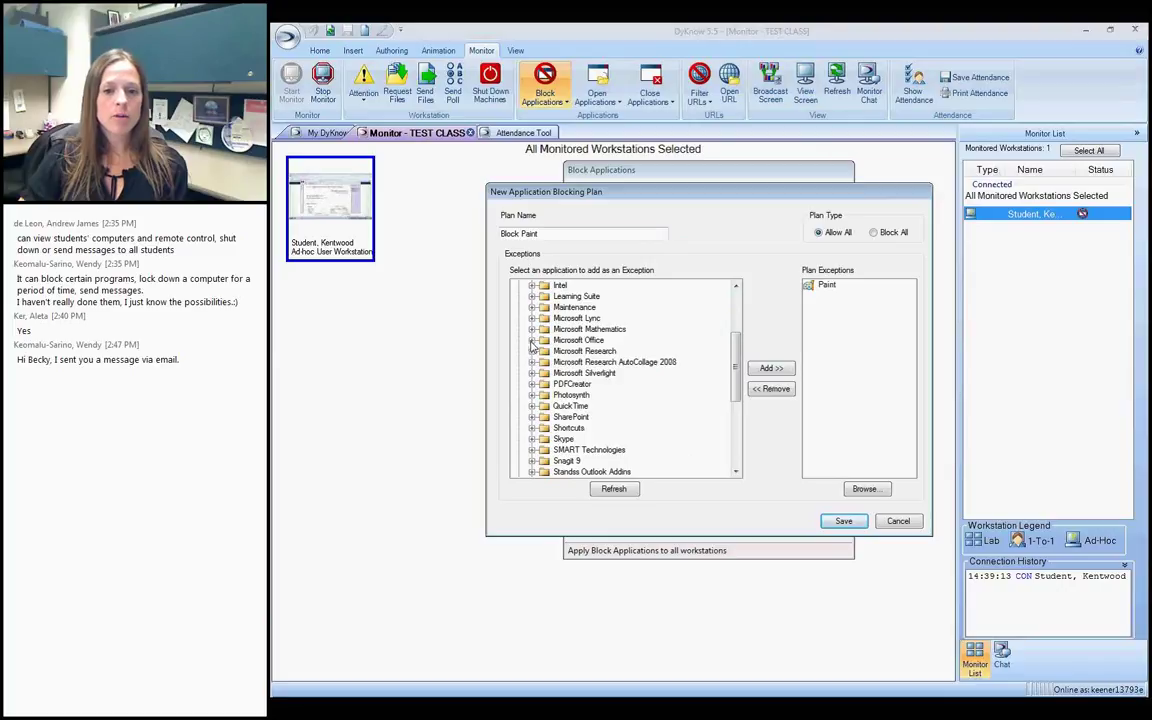
pyautogui.click(532, 329)
pyautogui.click(596, 341)
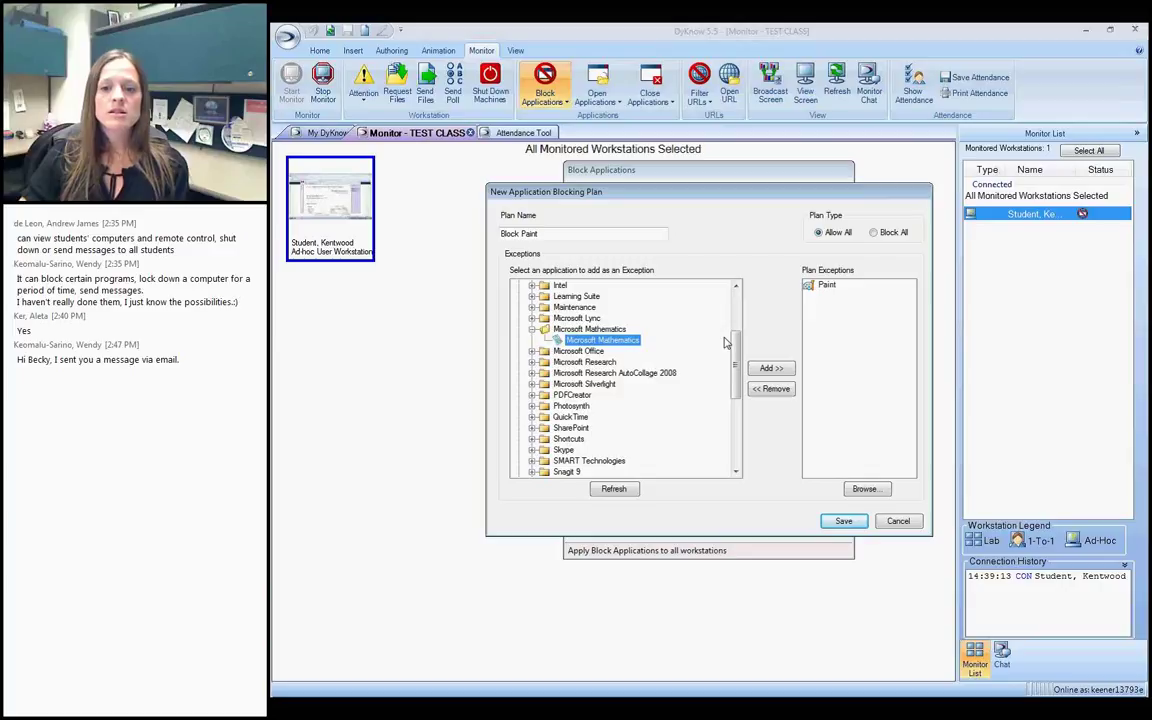
pyautogui.click(771, 368)
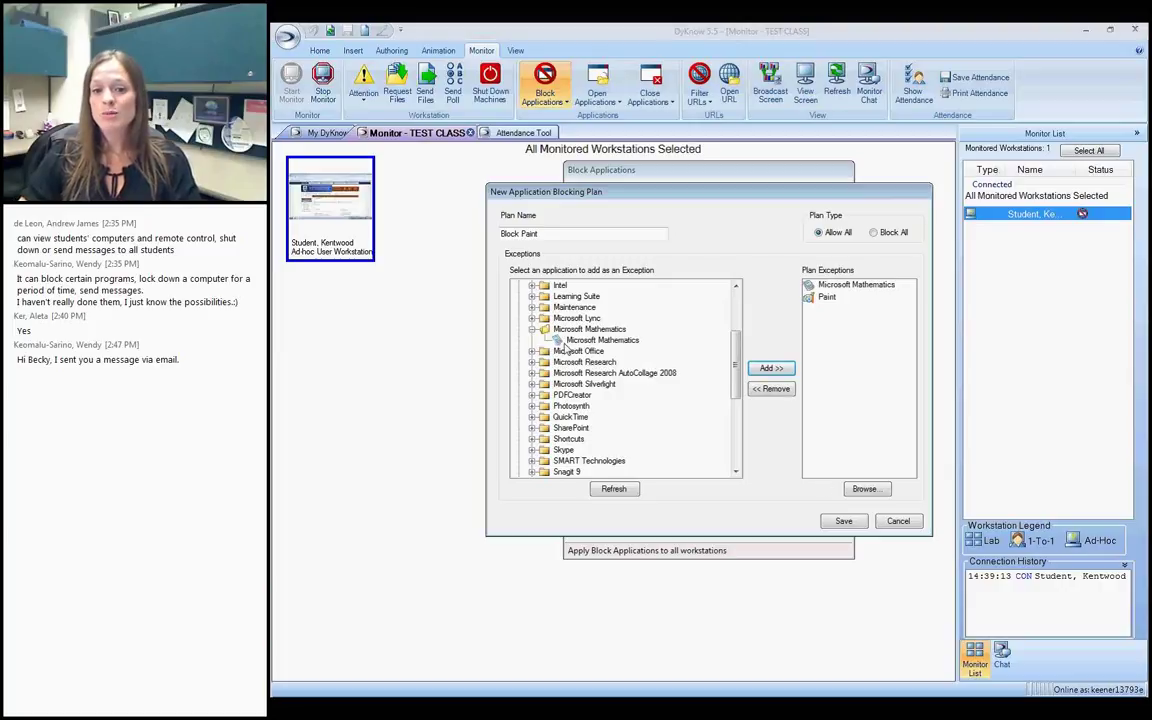
# Look through the applications available as exceptions, including the ones inside the Shortcuts folder.
pyautogui.doubleClick(589, 329)
pyautogui.moveTo(737, 370); pyautogui.dragTo(727, 307)
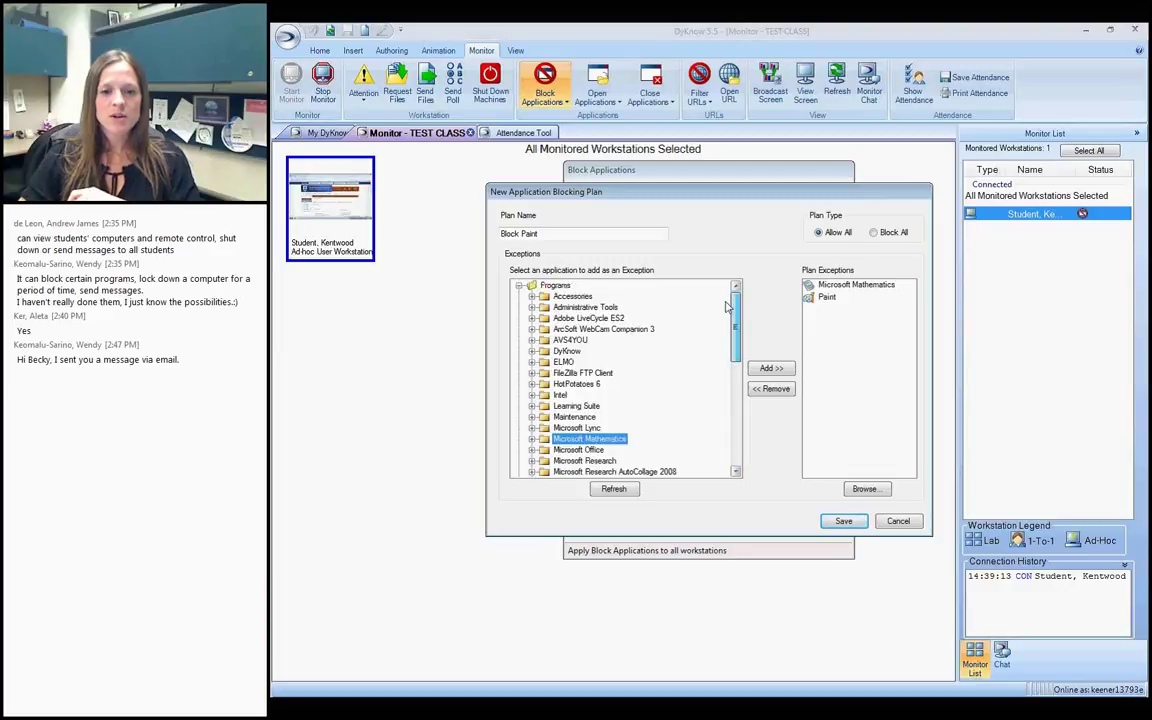
pyautogui.click(520, 286)
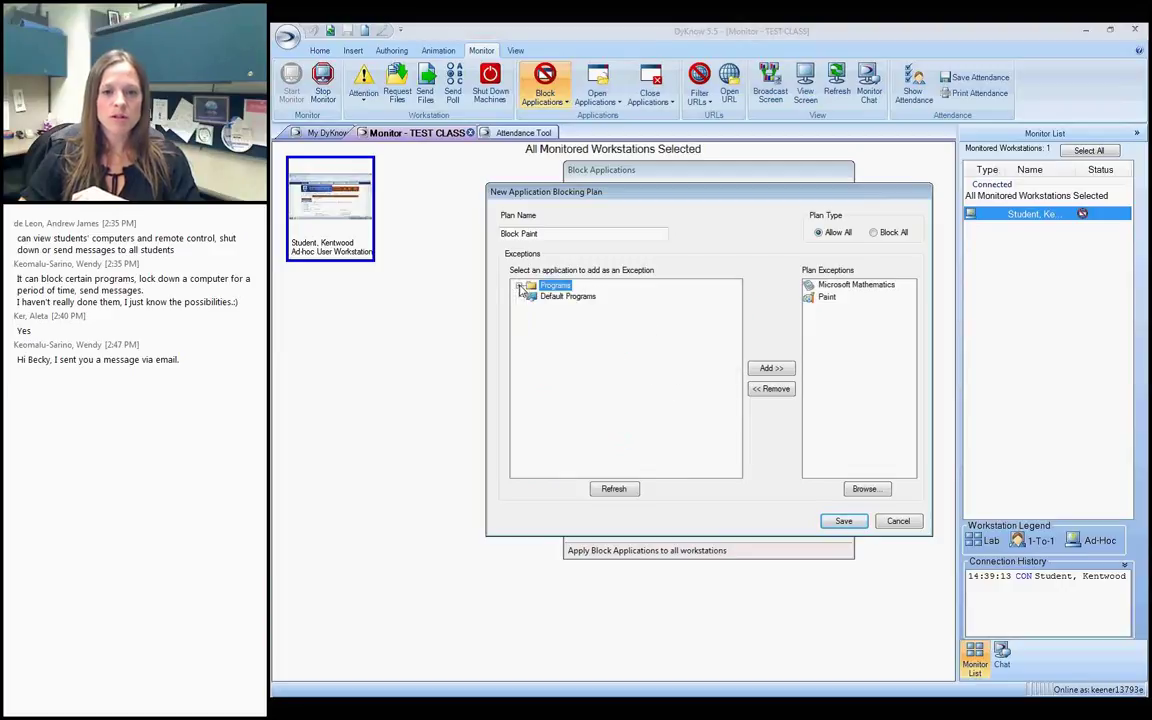
pyautogui.click(520, 287)
pyautogui.moveTo(737, 330); pyautogui.dragTo(742, 432)
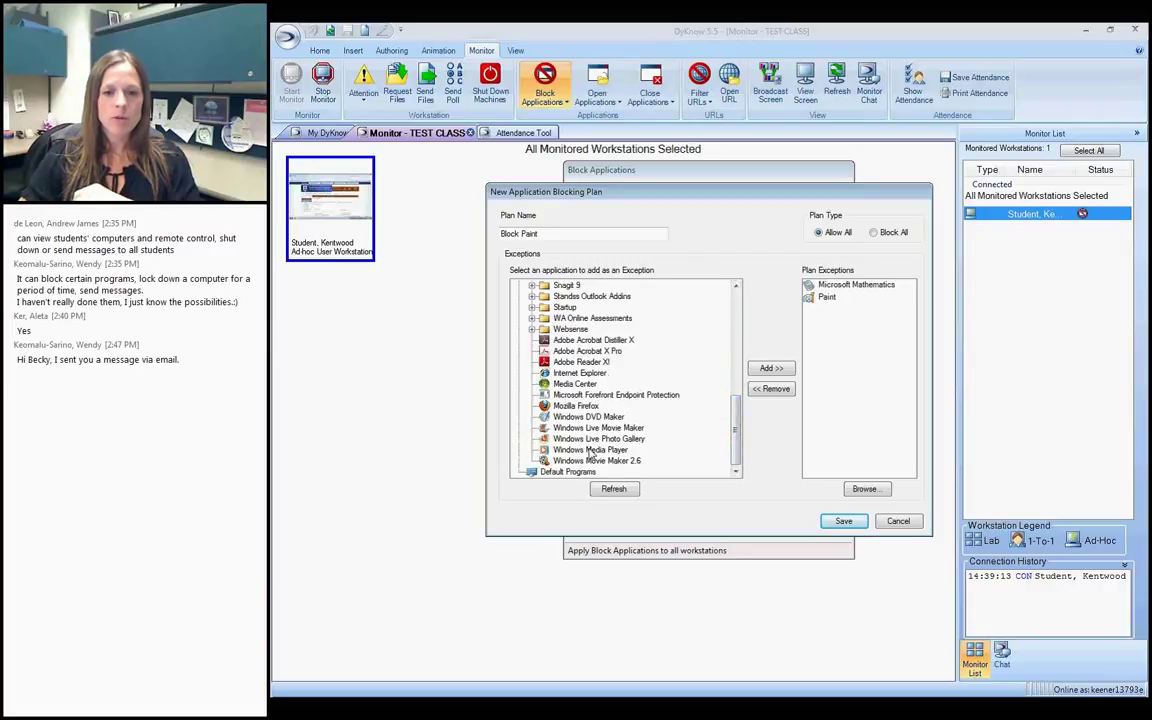
pyautogui.scroll(10, 590, 455)
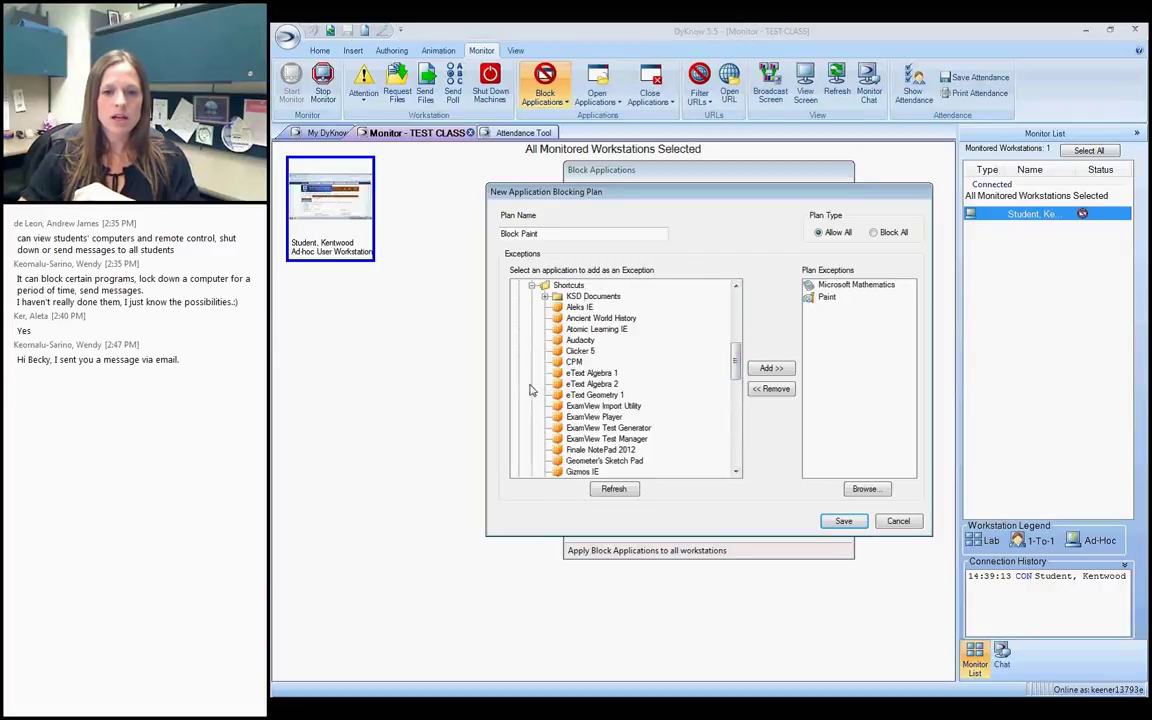
pyautogui.moveTo(735, 365)
pyautogui.mouseDown()
pyautogui.moveTo(736, 325)
pyautogui.moveTo(736, 358)
pyautogui.mouseUp()
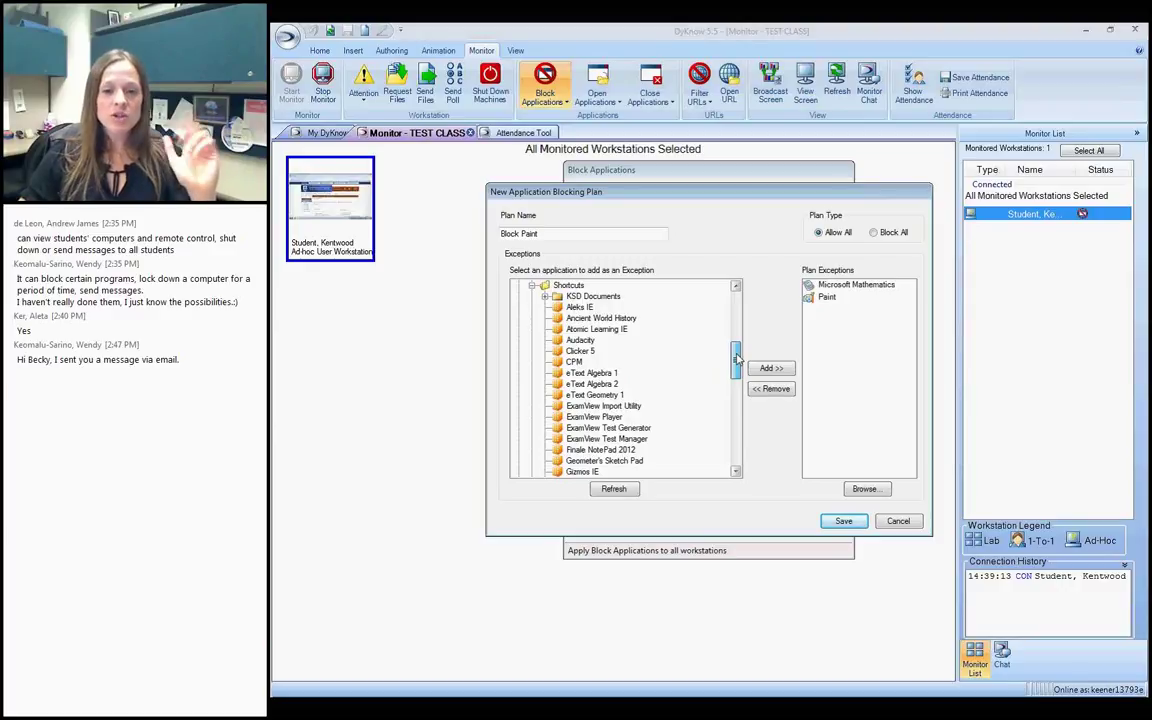
# Try to add the KSD Documents folder as an exception, and discard the new blocking plan without applying any plan.
pyautogui.click(737, 358)
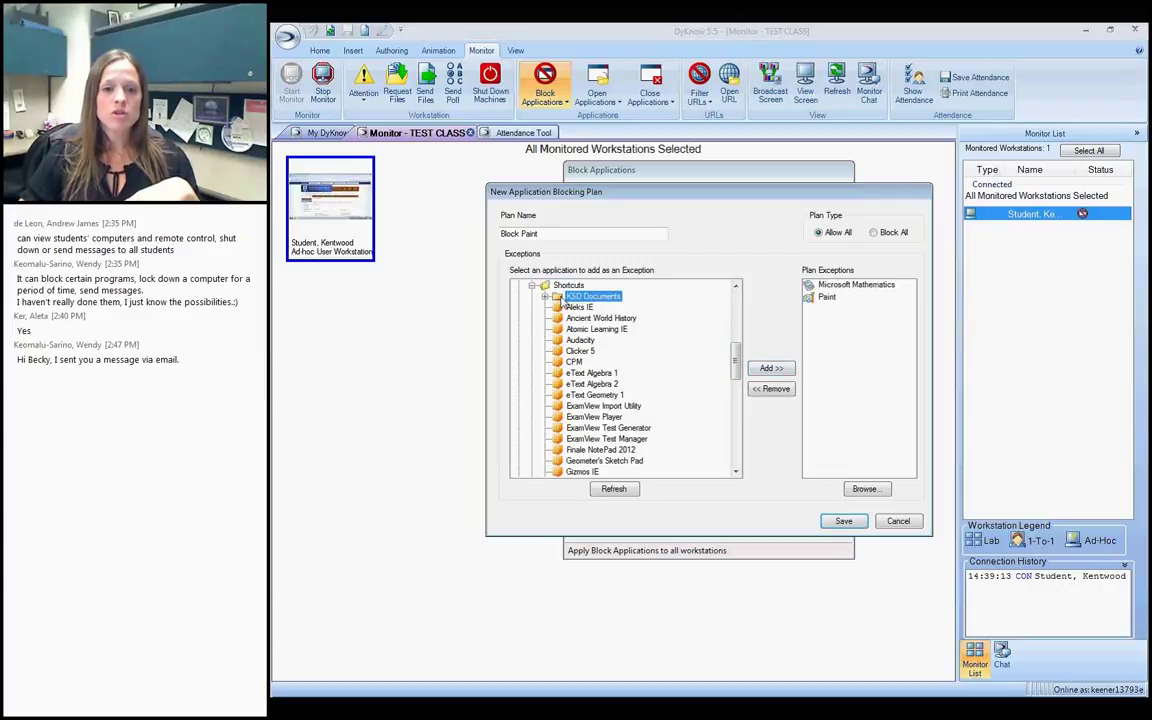
pyautogui.click(769, 368)
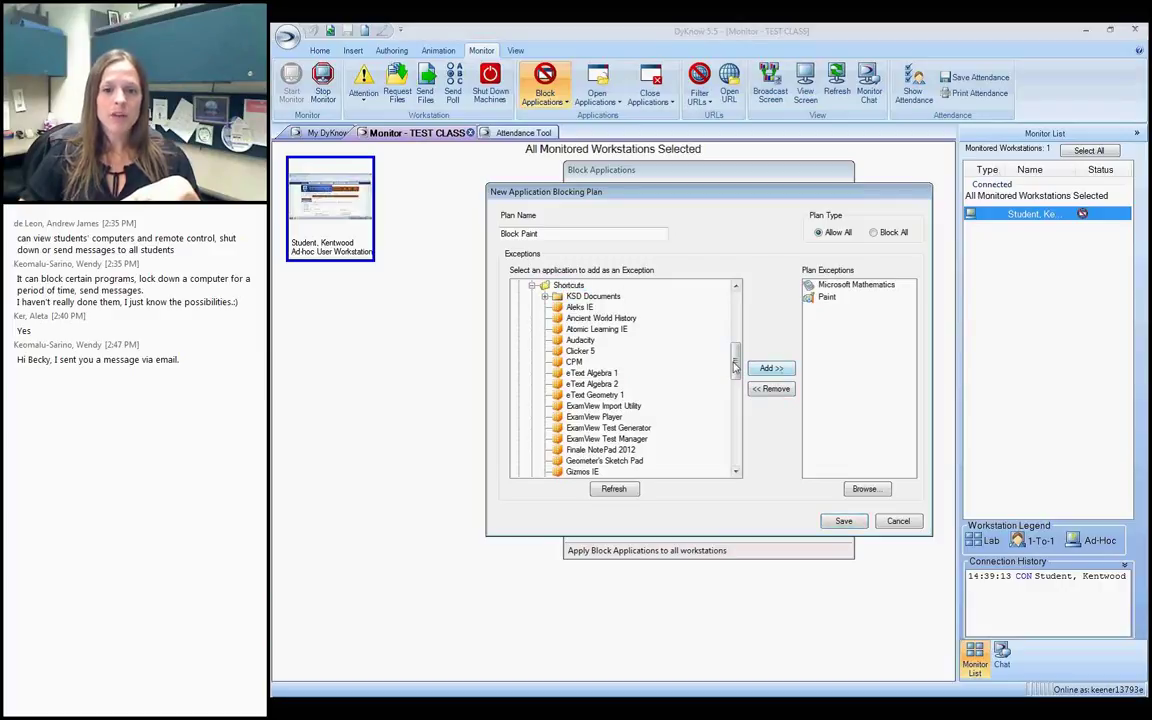
pyautogui.click(531, 285)
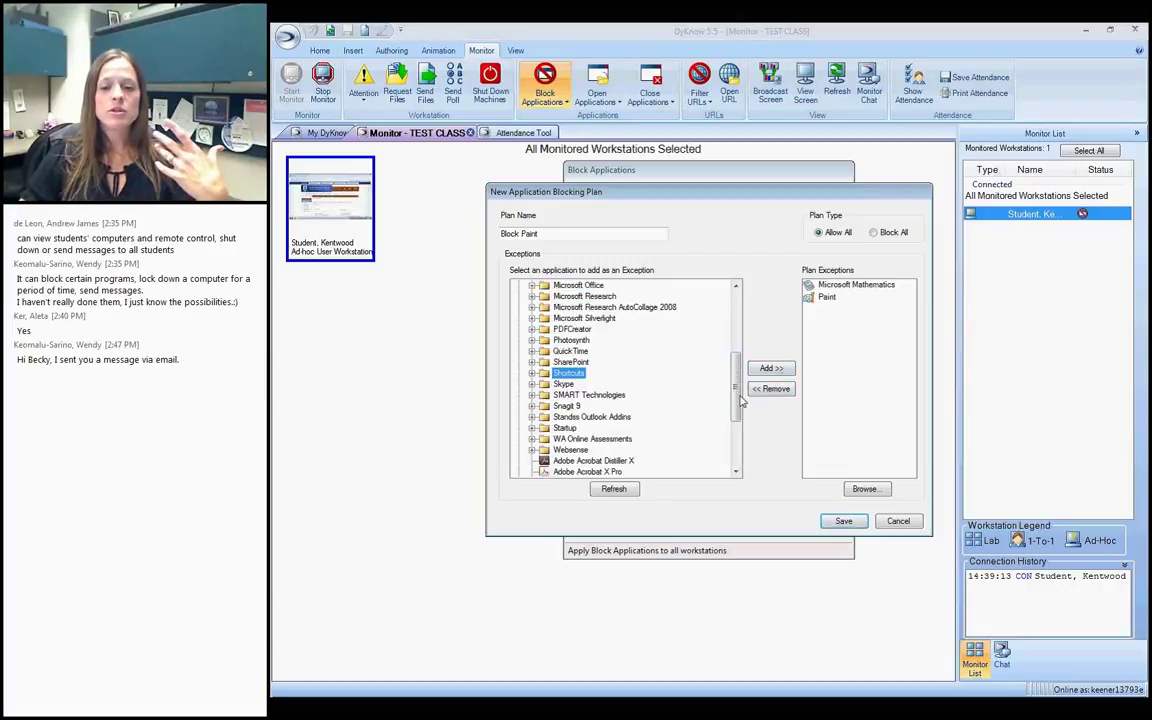
pyautogui.scroll(2, 736, 368)
pyautogui.scroll(2, 736, 368)
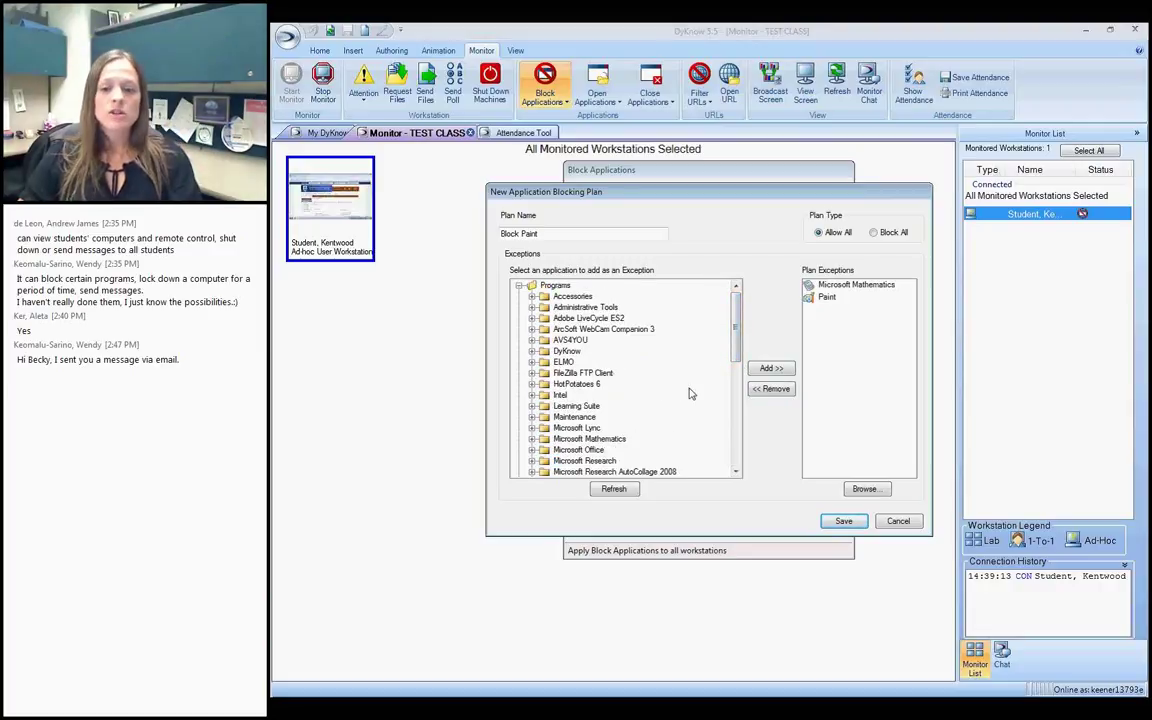
pyautogui.click(898, 522)
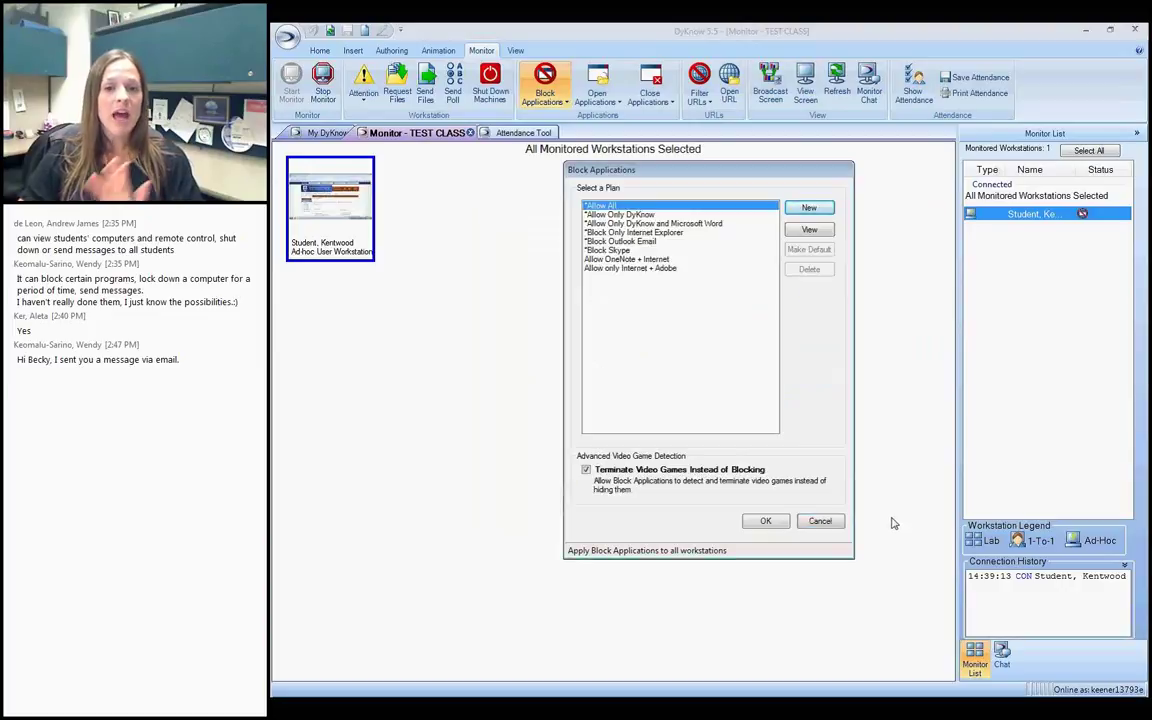
pyautogui.click(820, 521)
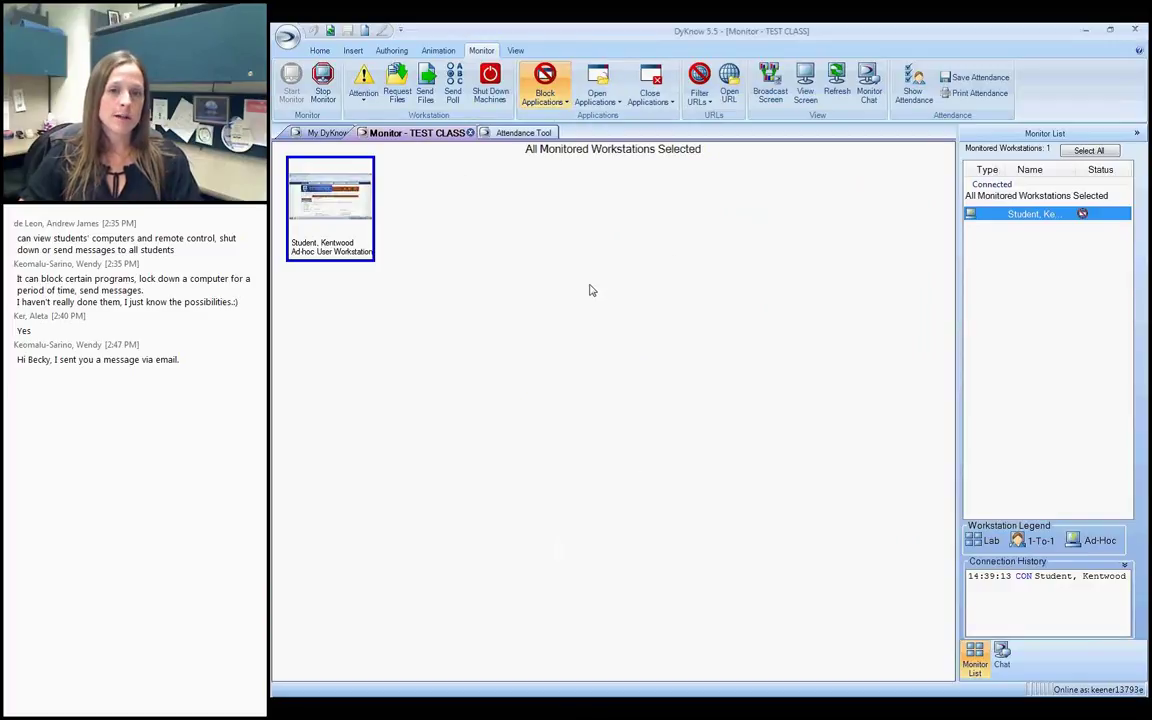
# Turn off application blocking and launch Microsoft Mathematics on all monitored workstations.
pyautogui.click(545, 80)
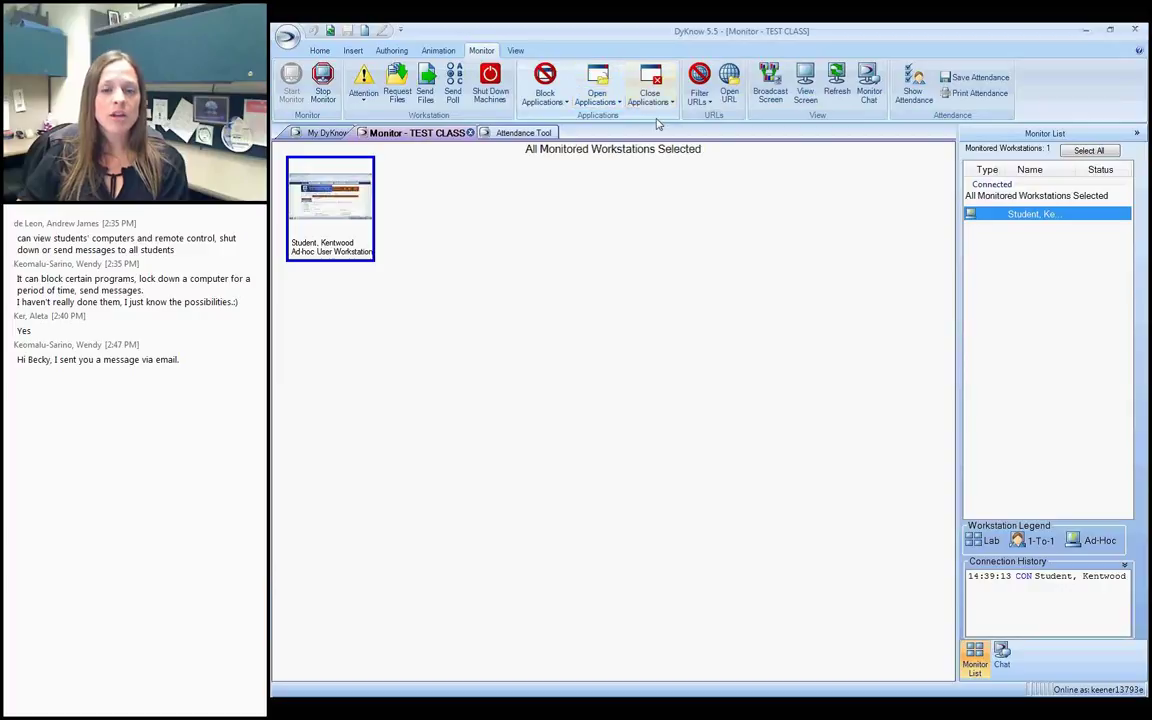
pyautogui.click(600, 104)
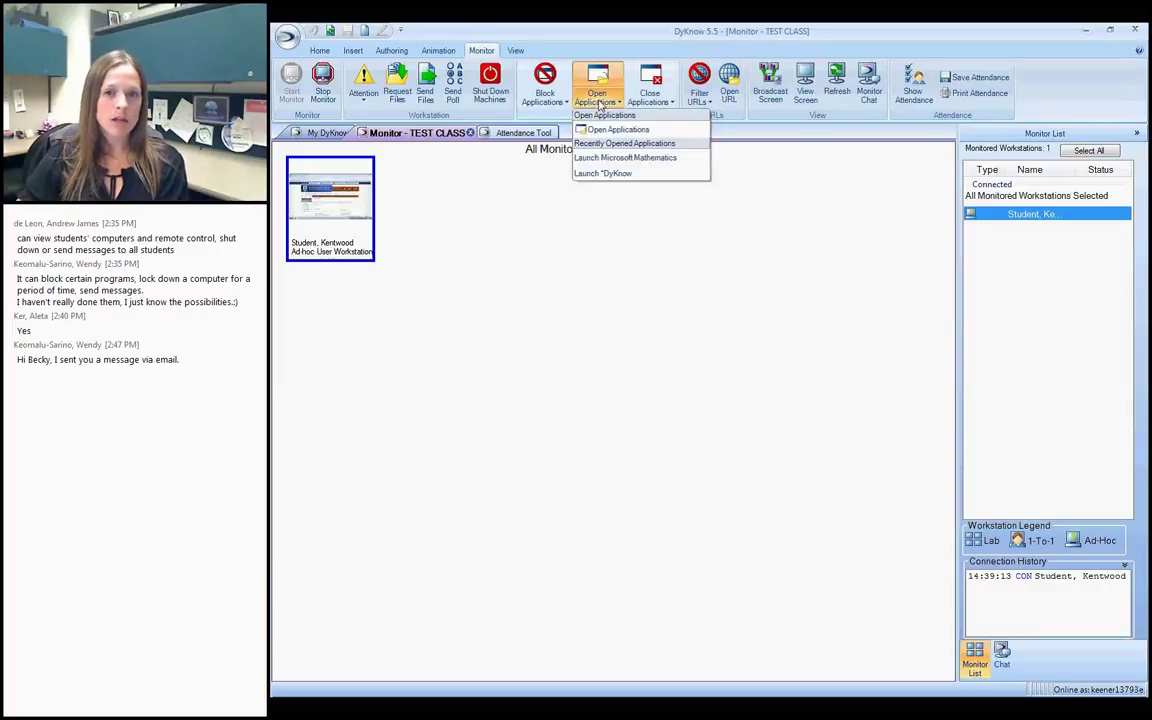
pyautogui.click(666, 159)
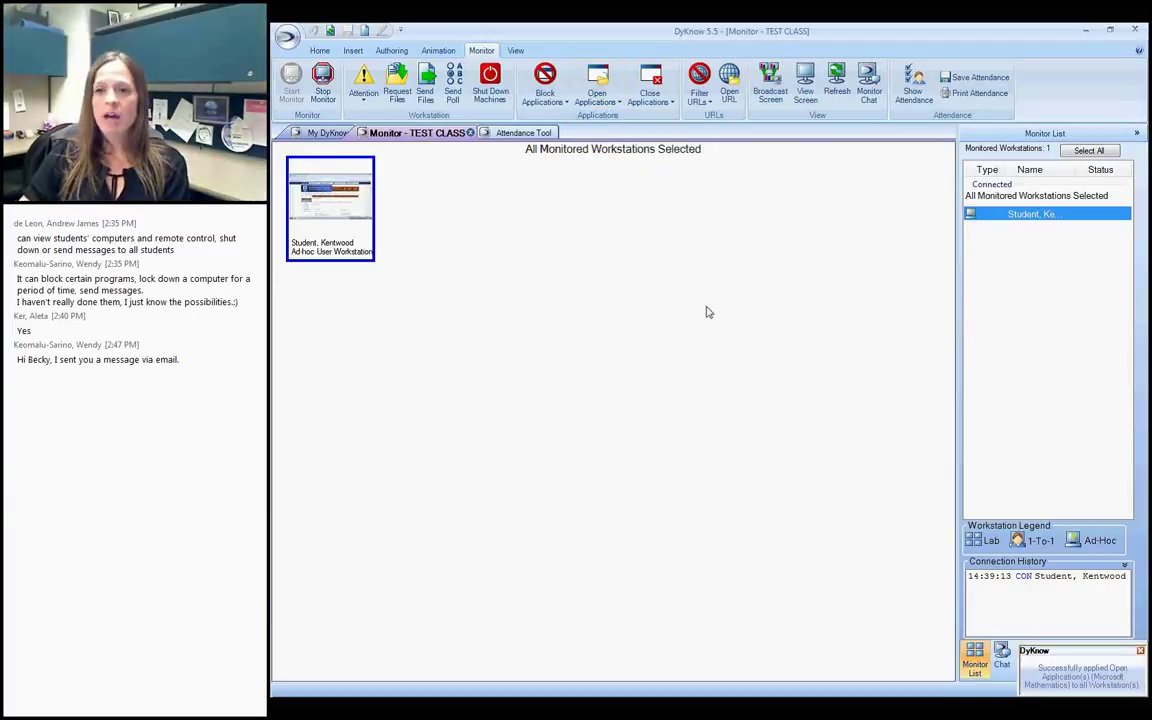
# View the student's workstation, mark Microsoft Mathematics for closing but cancel without terminating anything, and stop viewing.
pyautogui.click(805, 88)
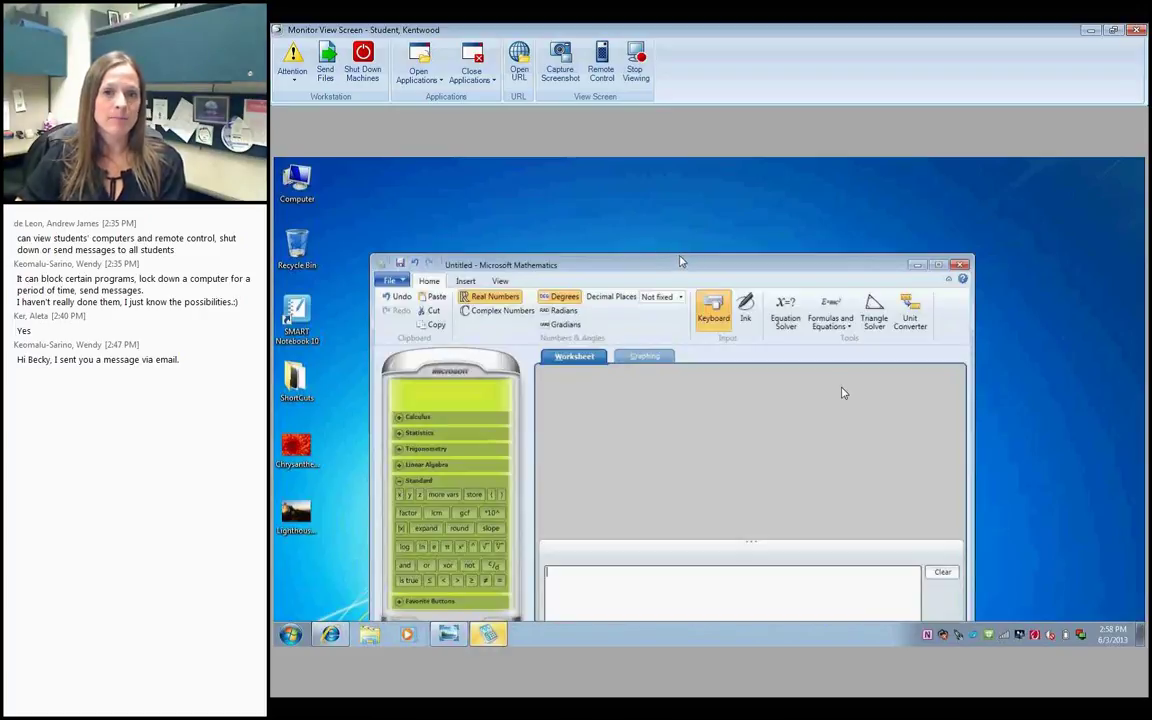
pyautogui.click(476, 84)
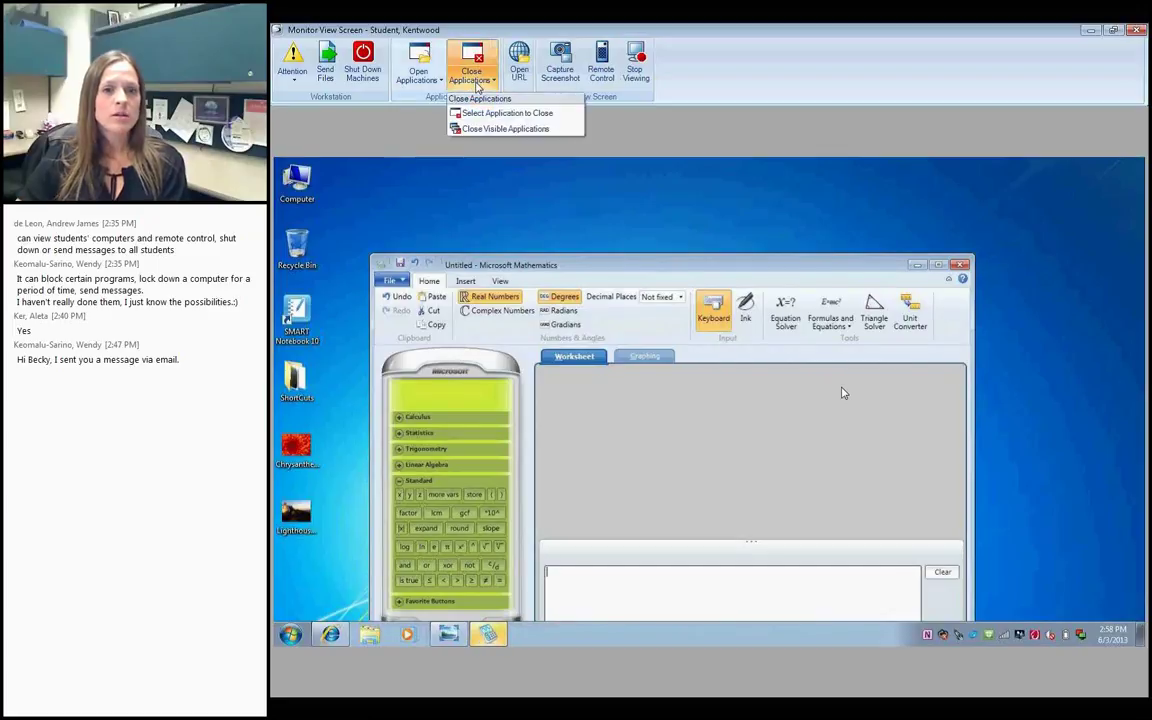
pyautogui.click(490, 113)
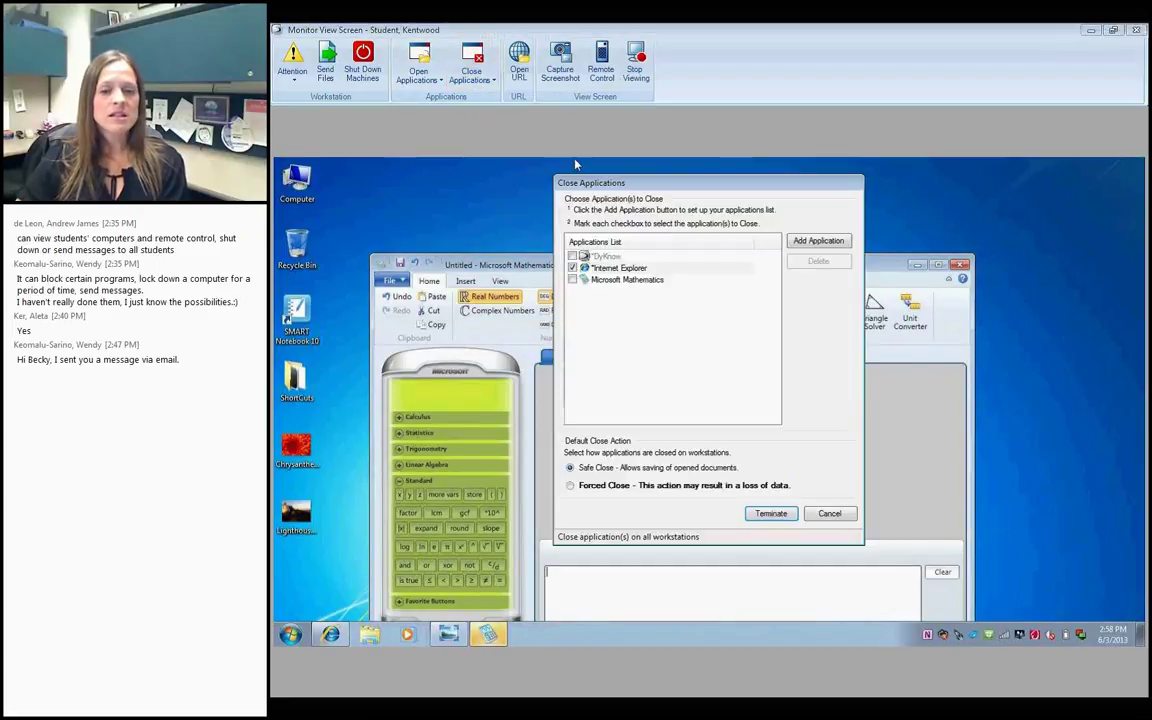
pyautogui.click(573, 280)
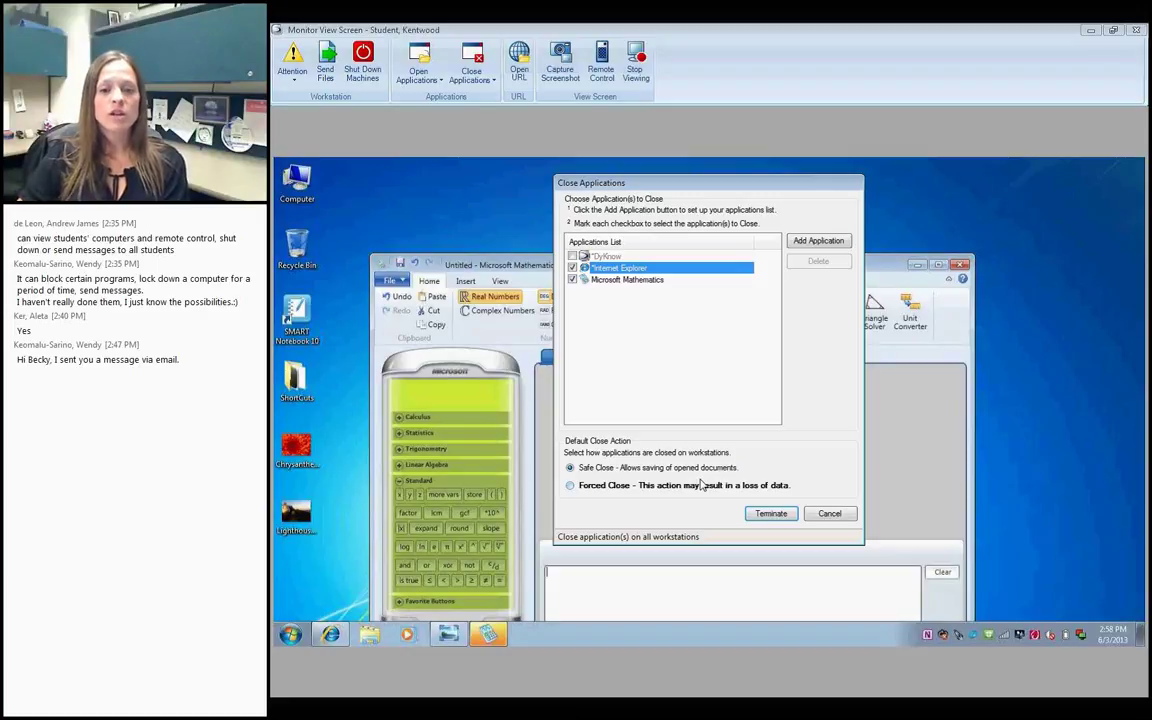
pyautogui.click(830, 515)
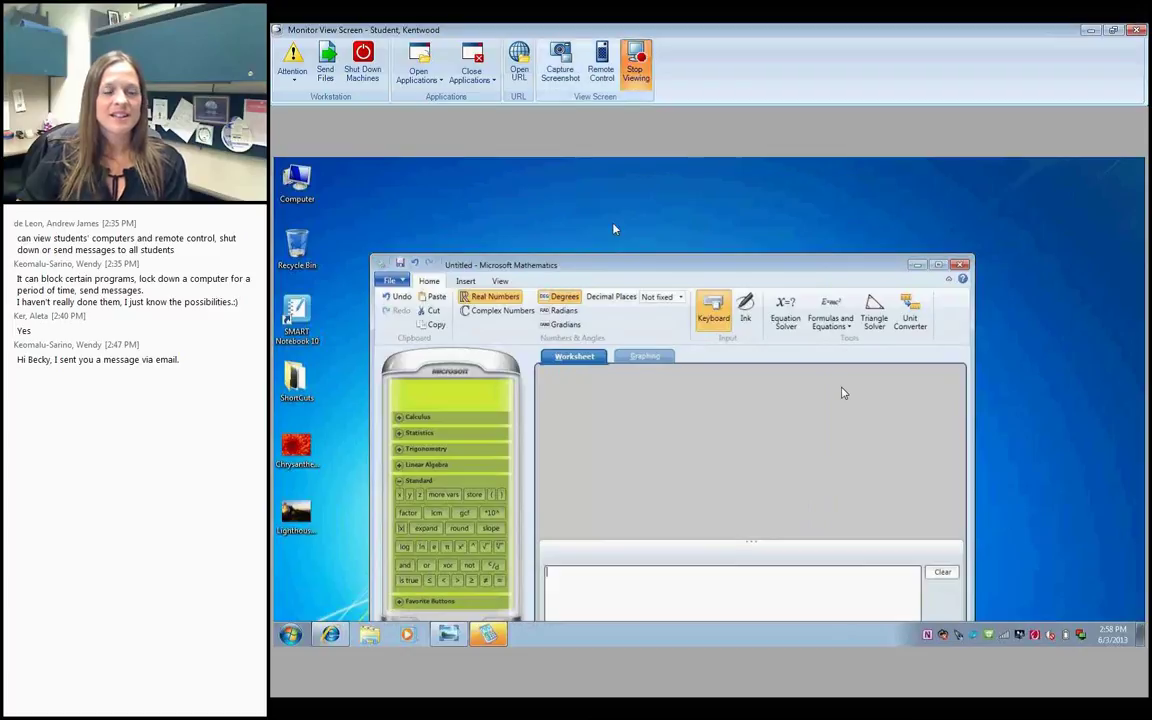
pyautogui.click(636, 68)
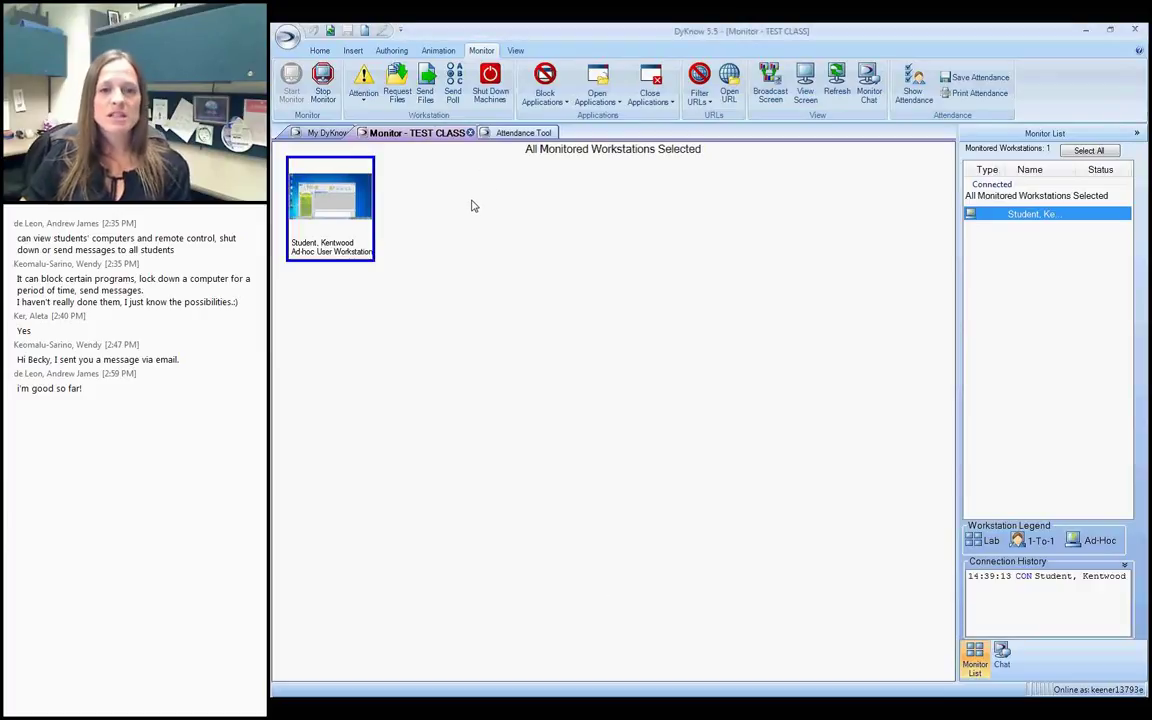
# Start a poll for the monitored workstations with a multiple choice question ranging from A to C.
pyautogui.click(453, 90)
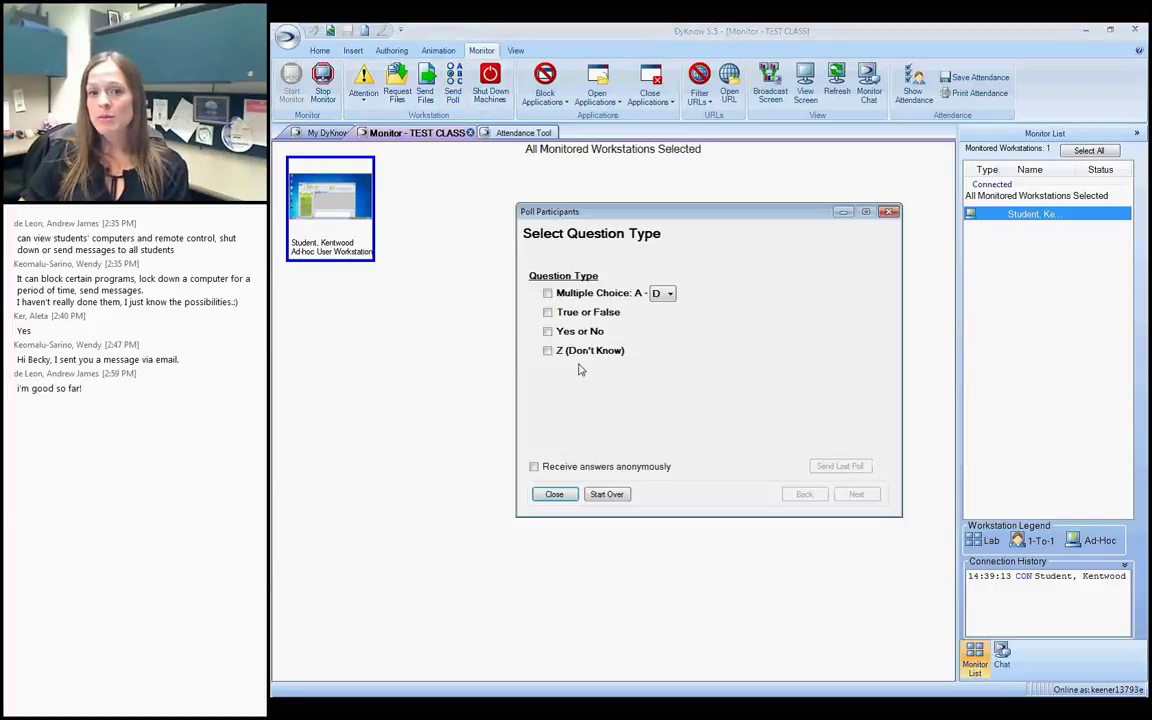
pyautogui.click(665, 293)
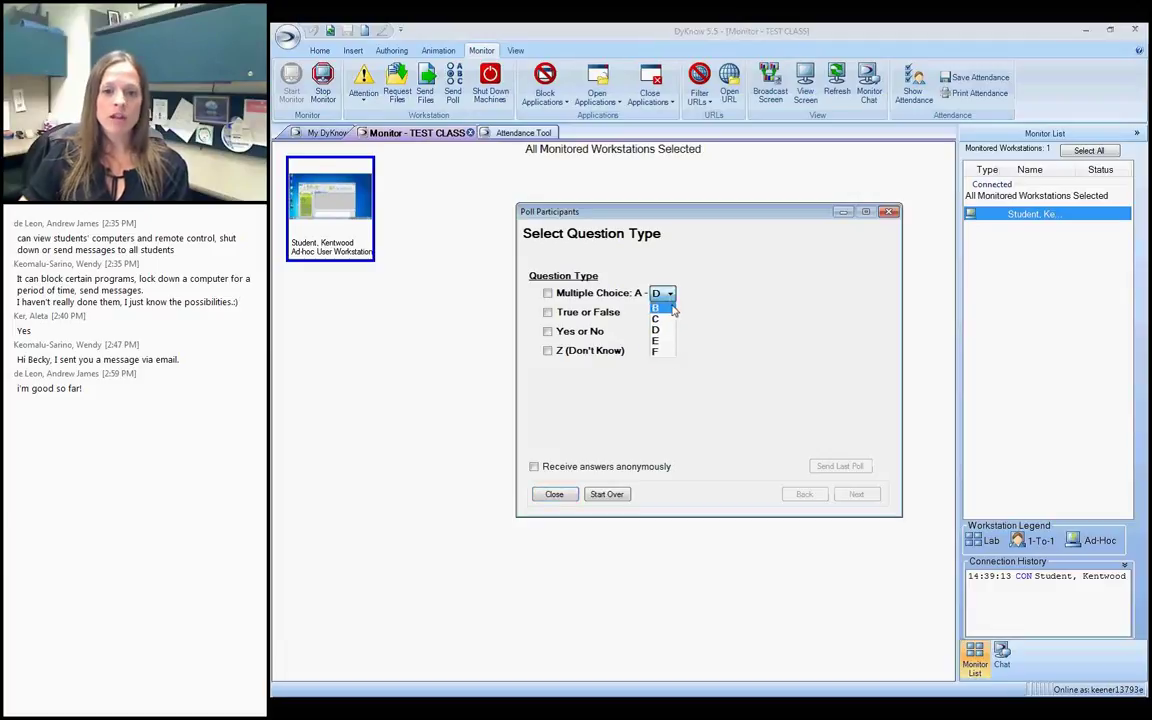
pyautogui.press('Escape')
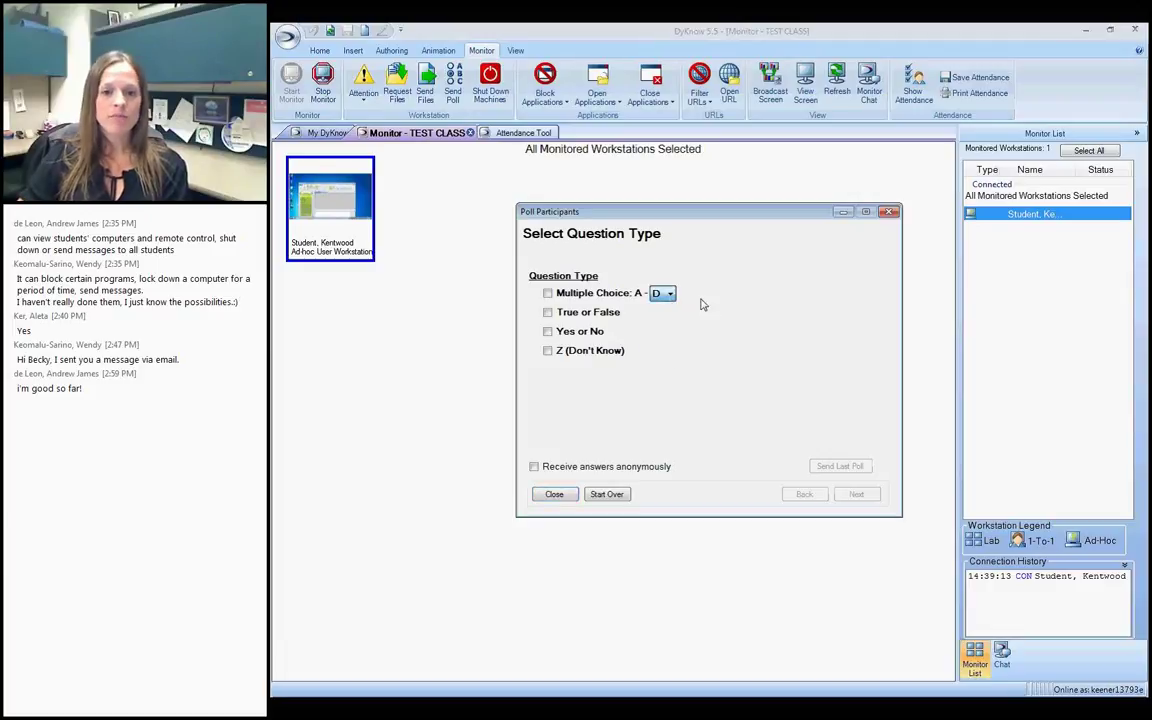
pyautogui.click(548, 351)
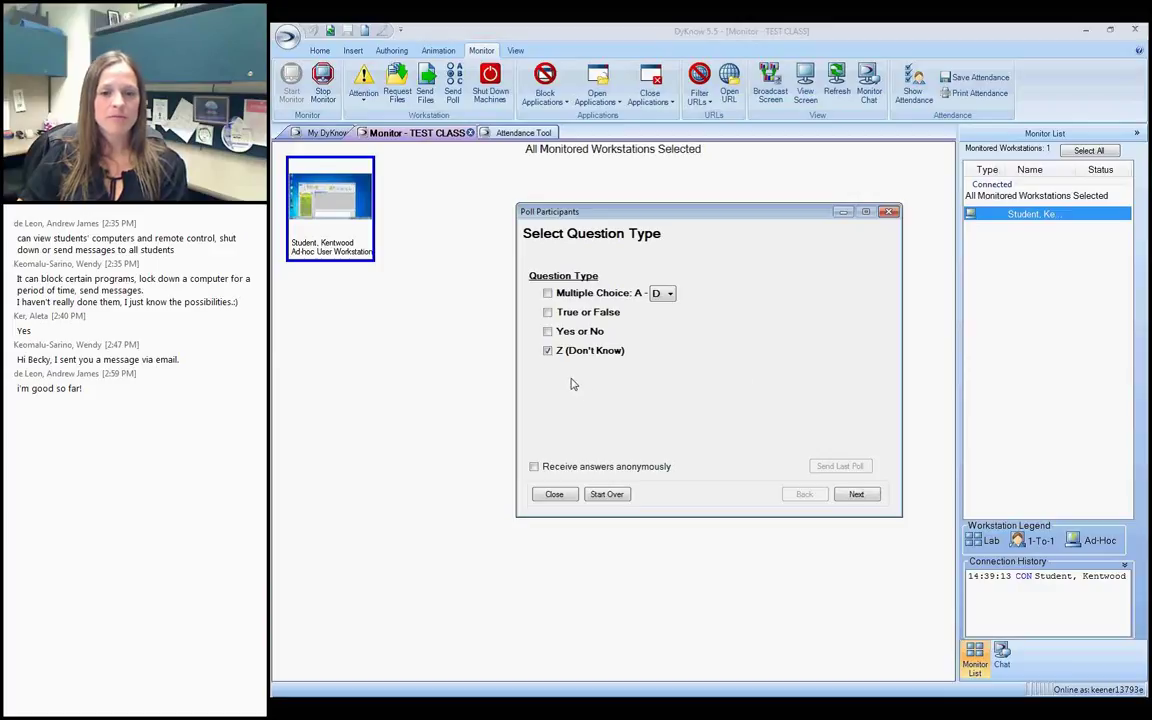
pyautogui.click(548, 351)
pyautogui.click(548, 293)
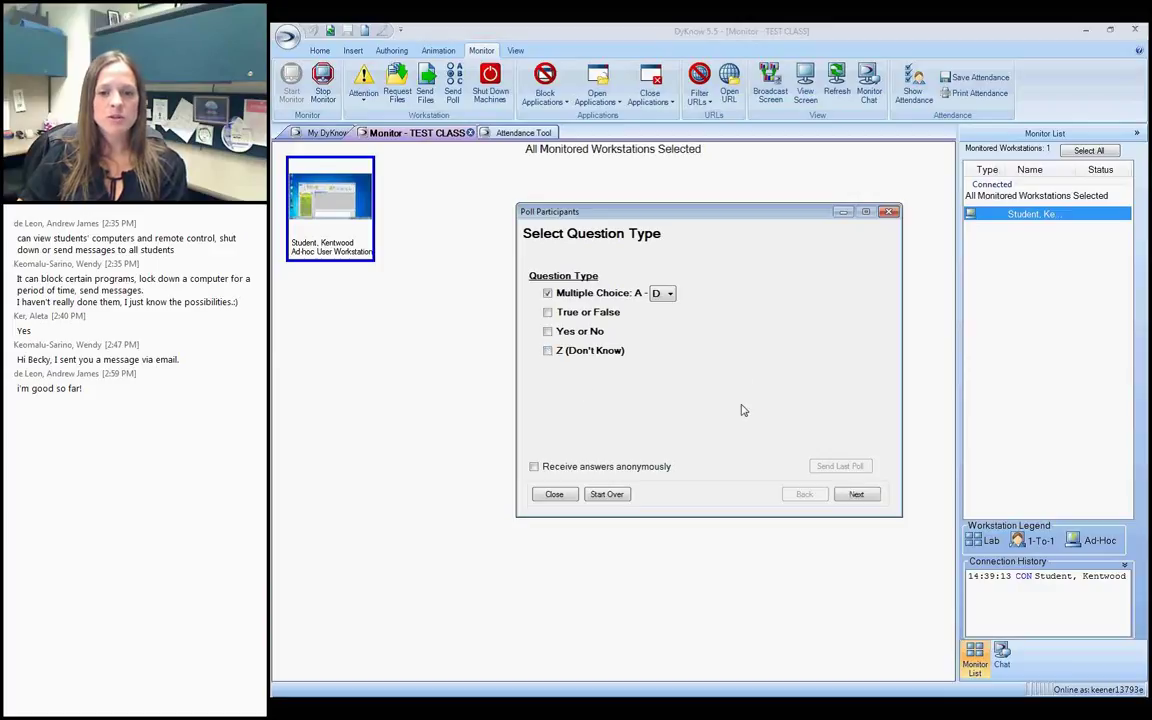
pyautogui.click(663, 293)
pyautogui.click(660, 320)
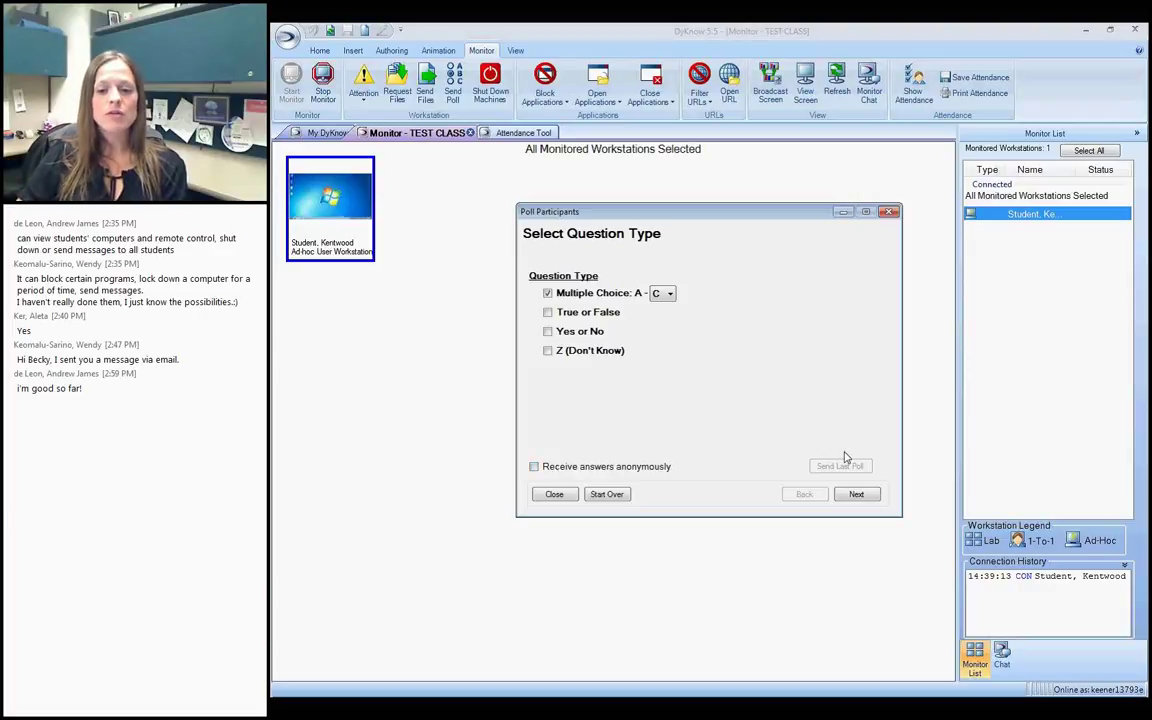
# Enter the custom poll question "What was the most important part of the video clip you watched for homework last night?".
pyautogui.click(857, 495)
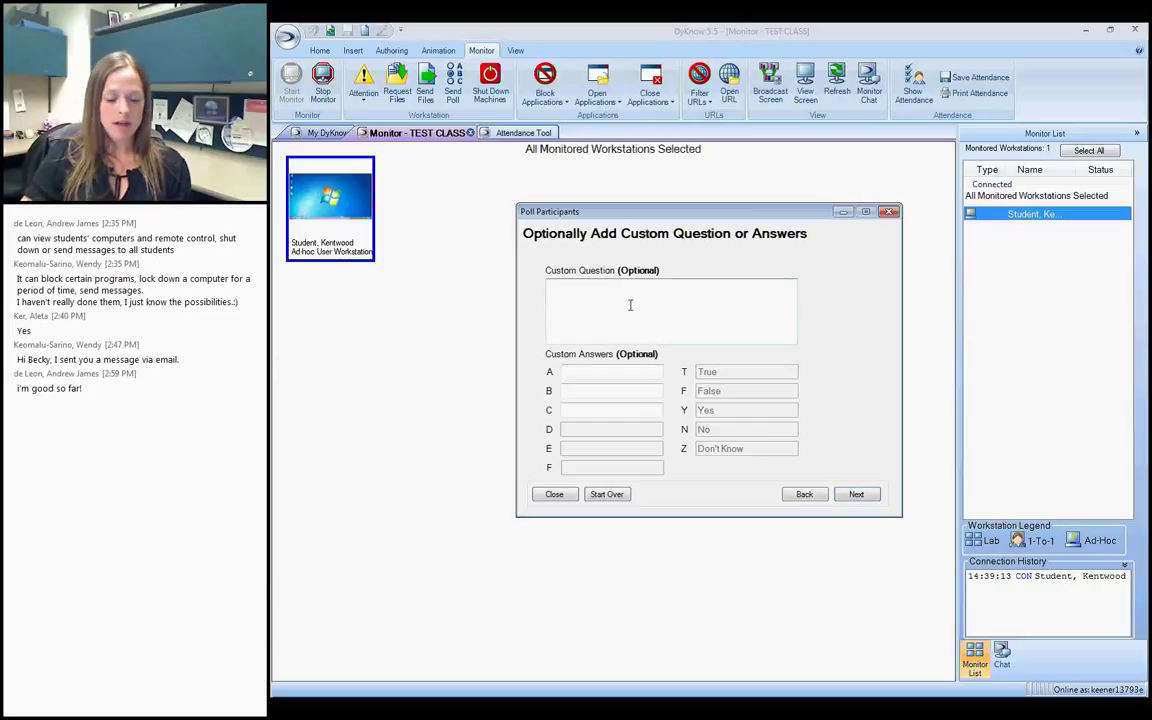
pyautogui.write('What')
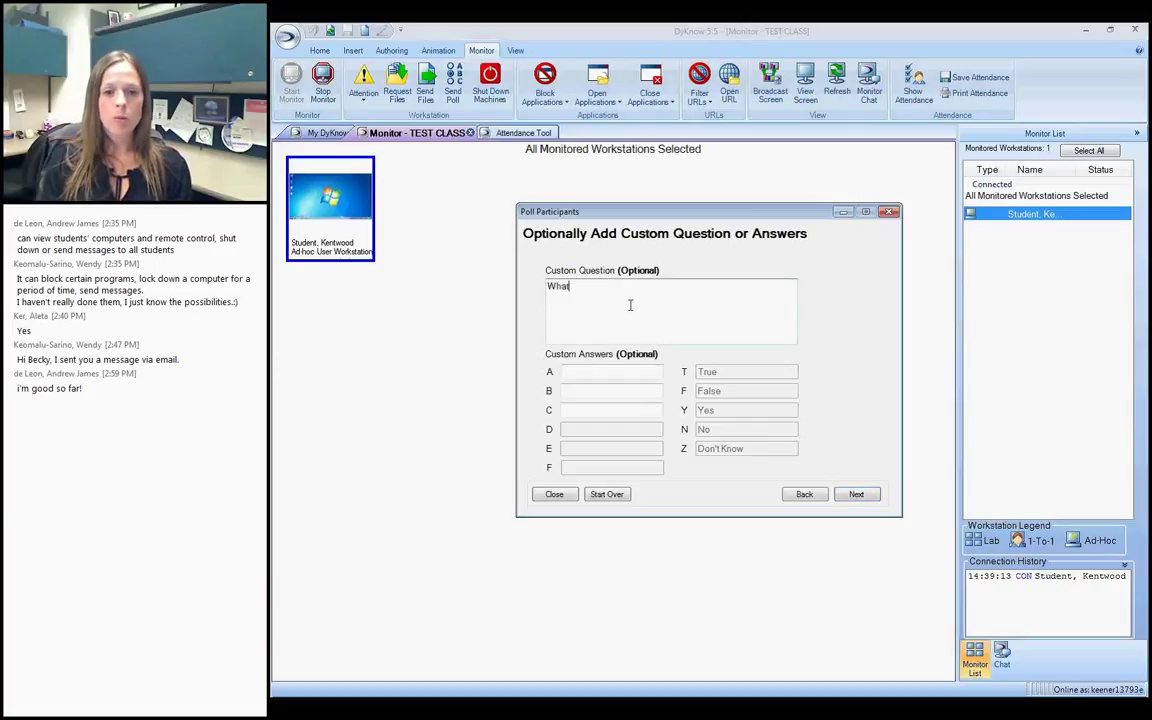
pyautogui.write(' was the ')
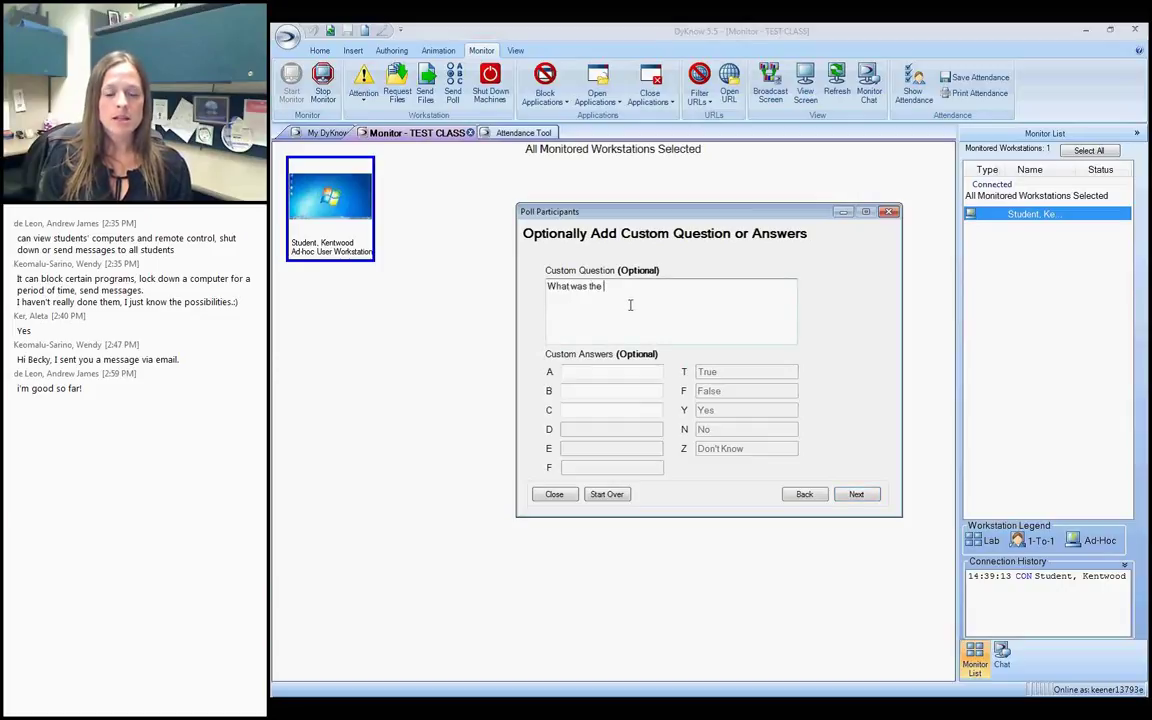
pyautogui.write('most important pa')
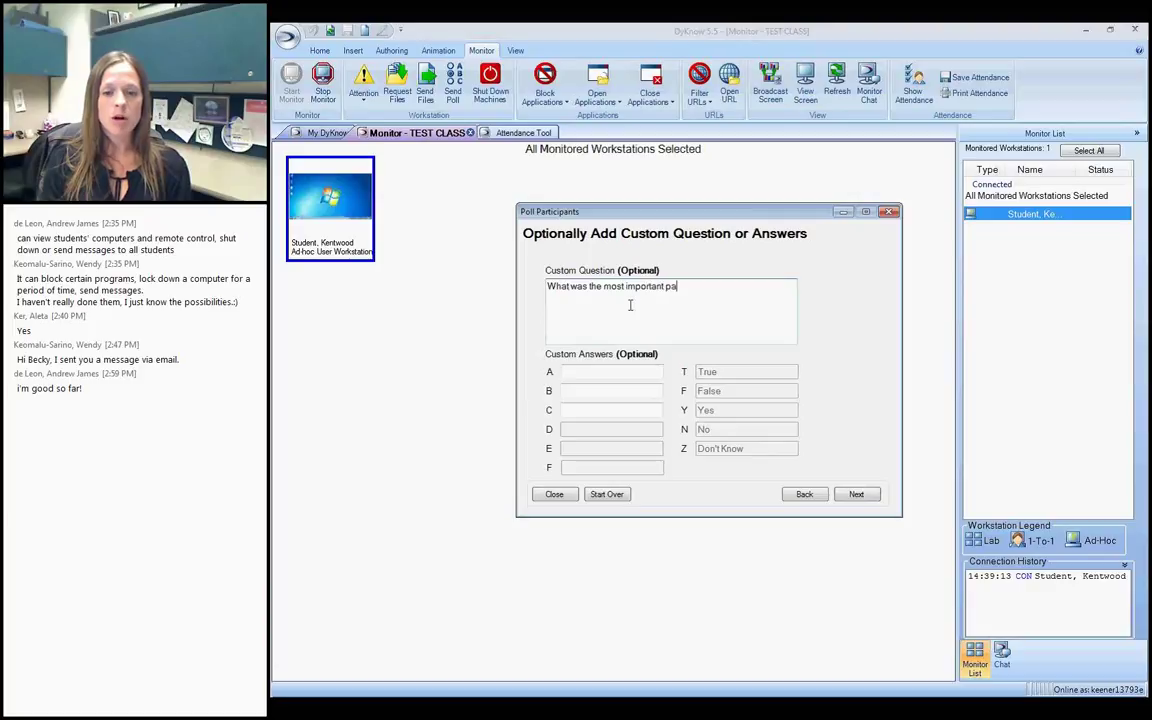
pyautogui.write('rt of the ')
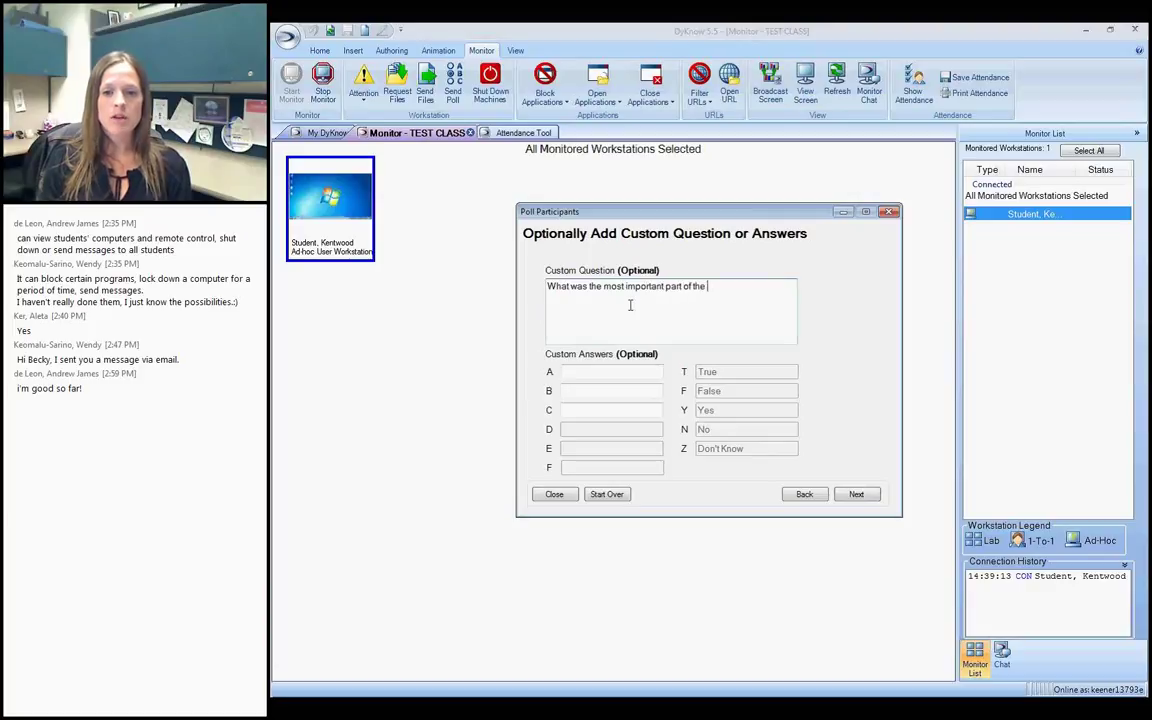
pyautogui.write('video clip you watched ')
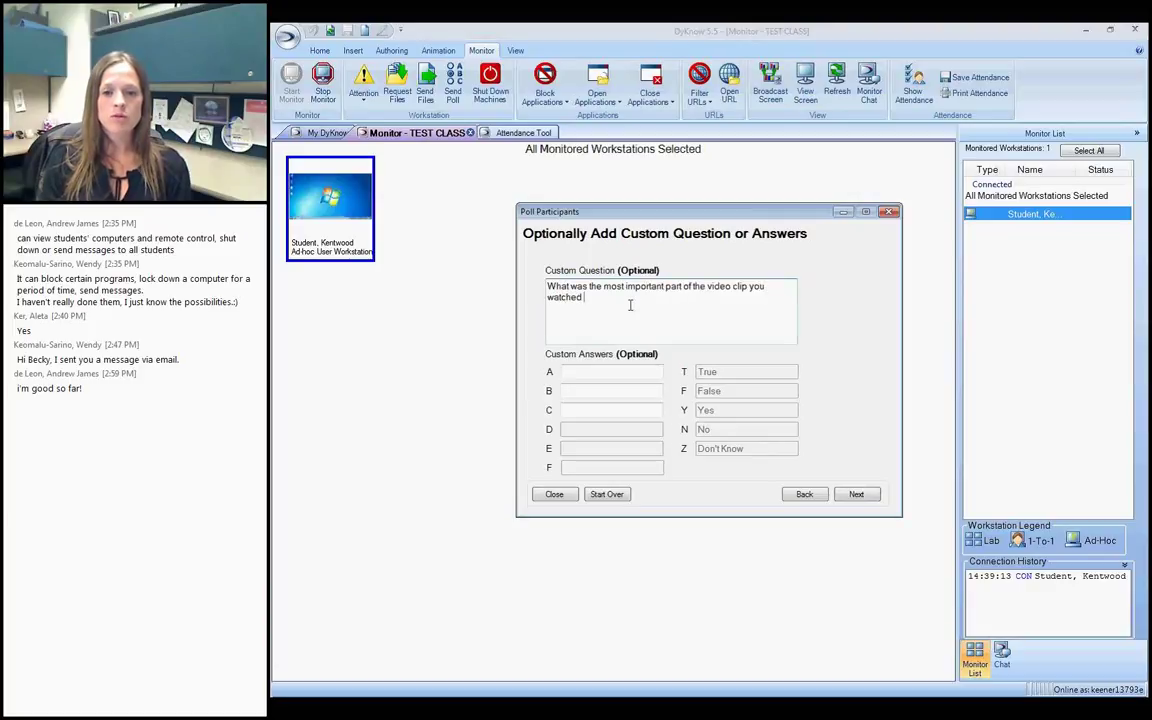
pyautogui.write('for homework last')
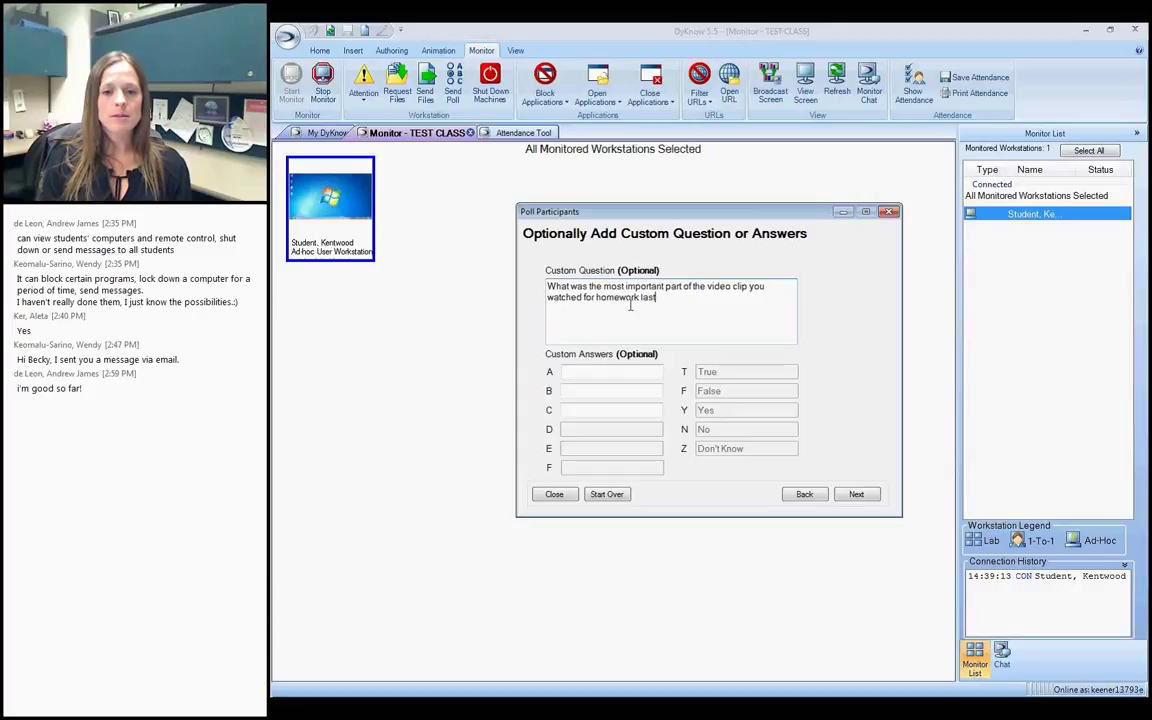
pyautogui.write(' night?')
# Set custom answer A of the poll to "Animals in different habitats".
pyautogui.click(610, 373)
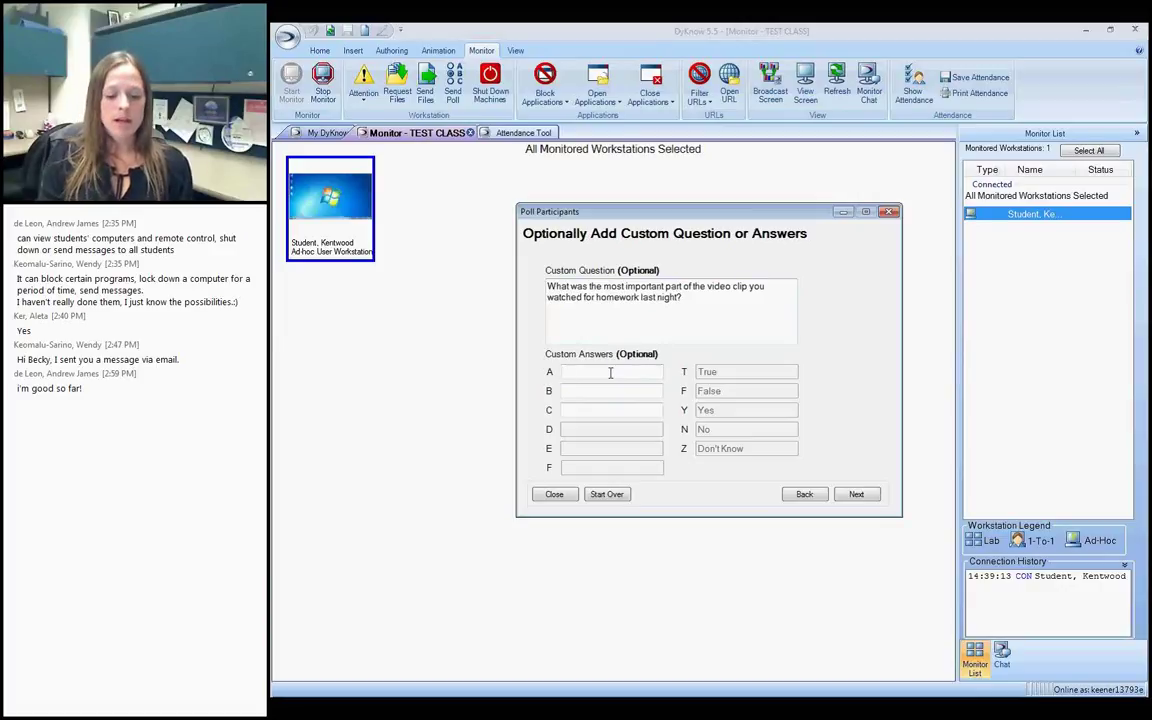
pyautogui.write('Anim')
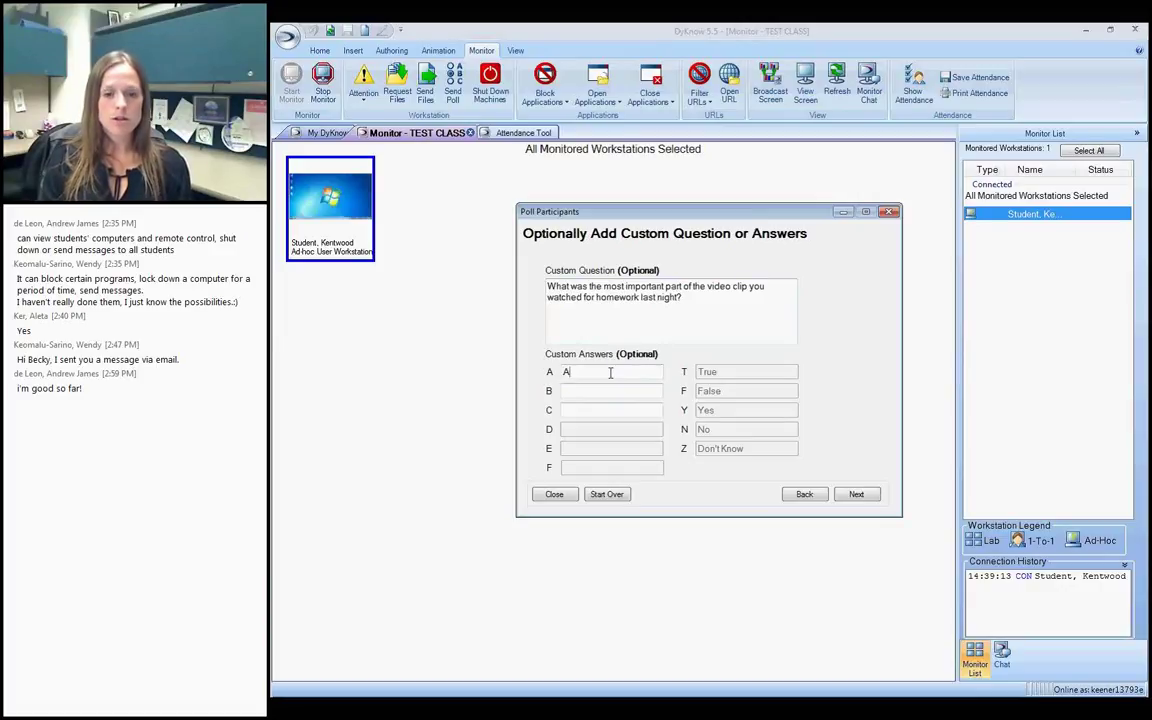
pyautogui.press('BackSpace')
pyautogui.press('BackSpace')
pyautogui.press('BackSpace')
pyautogui.write('nimals')
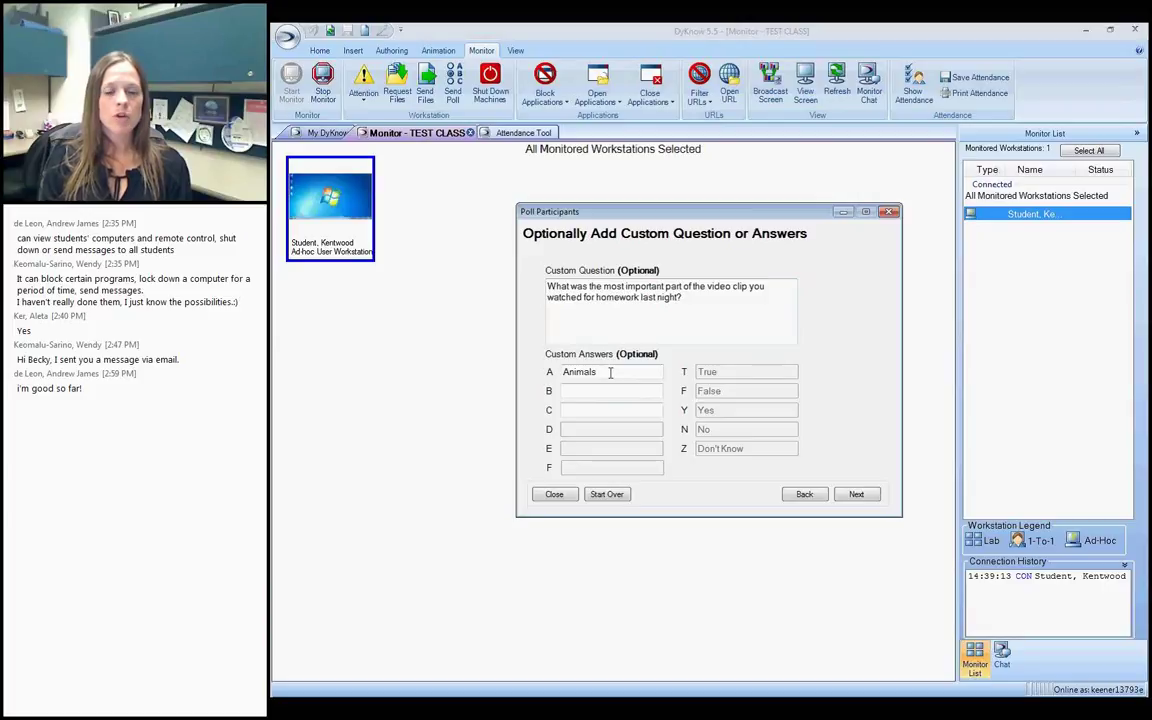
pyautogui.write(' in different habi')
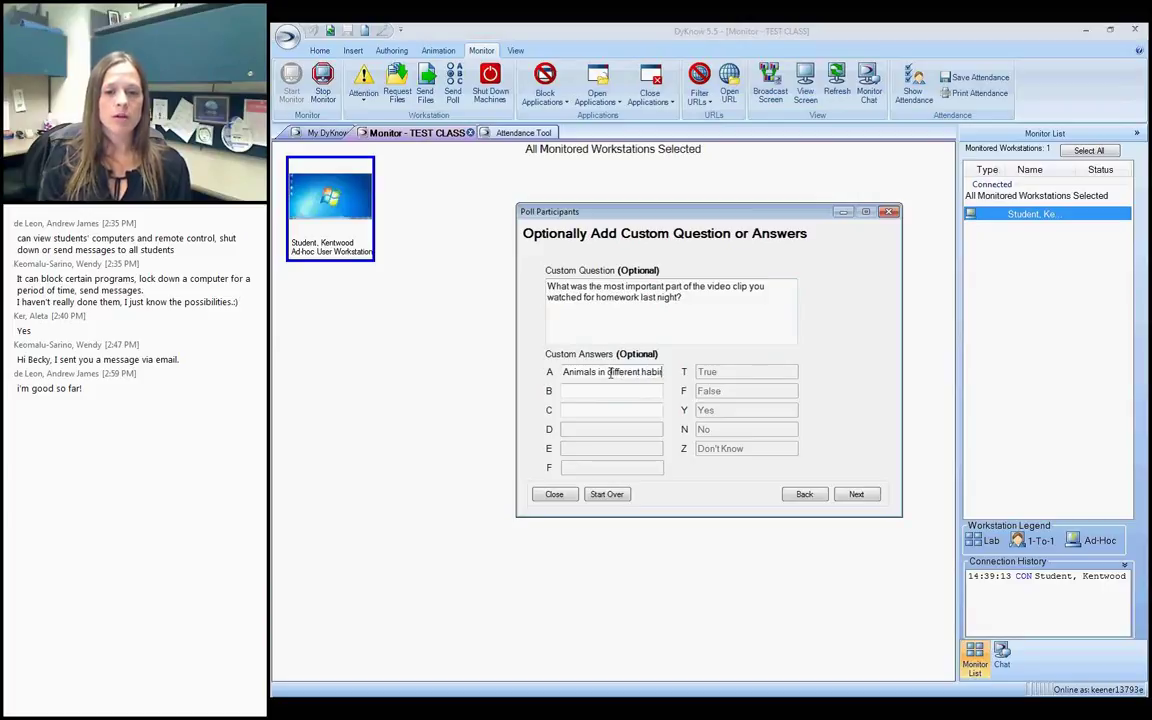
pyautogui.write('tats')
pyautogui.press('Tab')
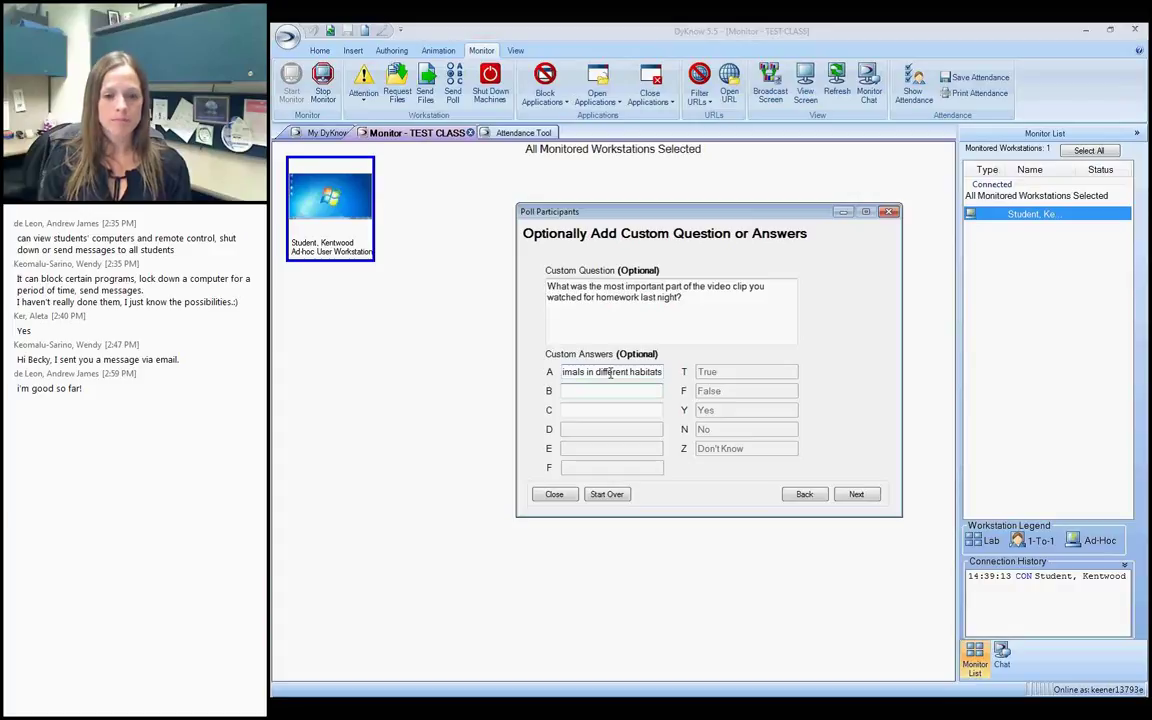
# Set custom answer B to "People in different habitats" and C to "Climate in different habitats", and send the poll.
pyautogui.write('People in different habit')
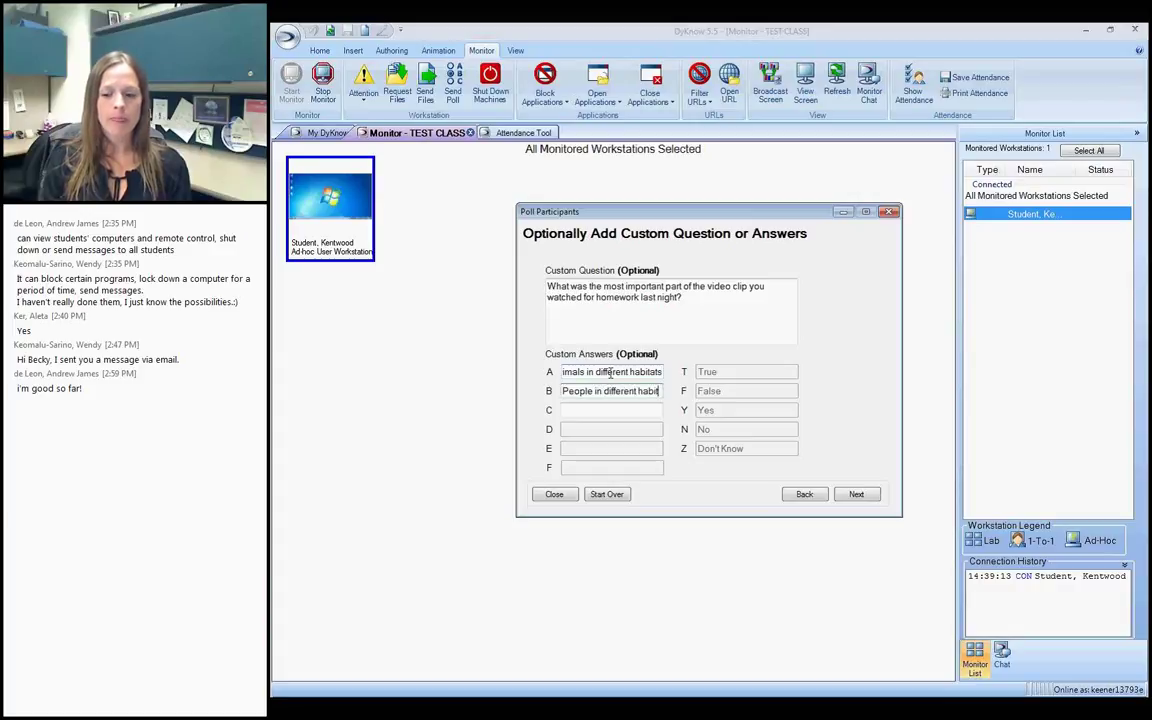
pyautogui.write('ats')
pyautogui.press('Tab')
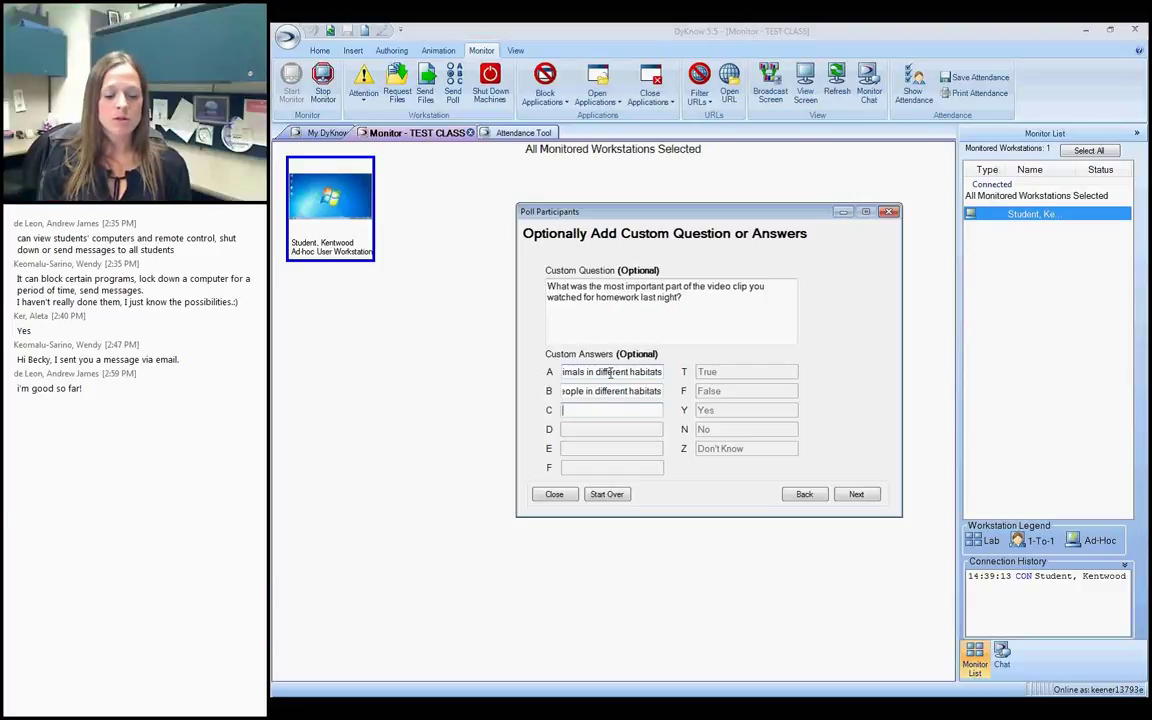
pyautogui.write('C')
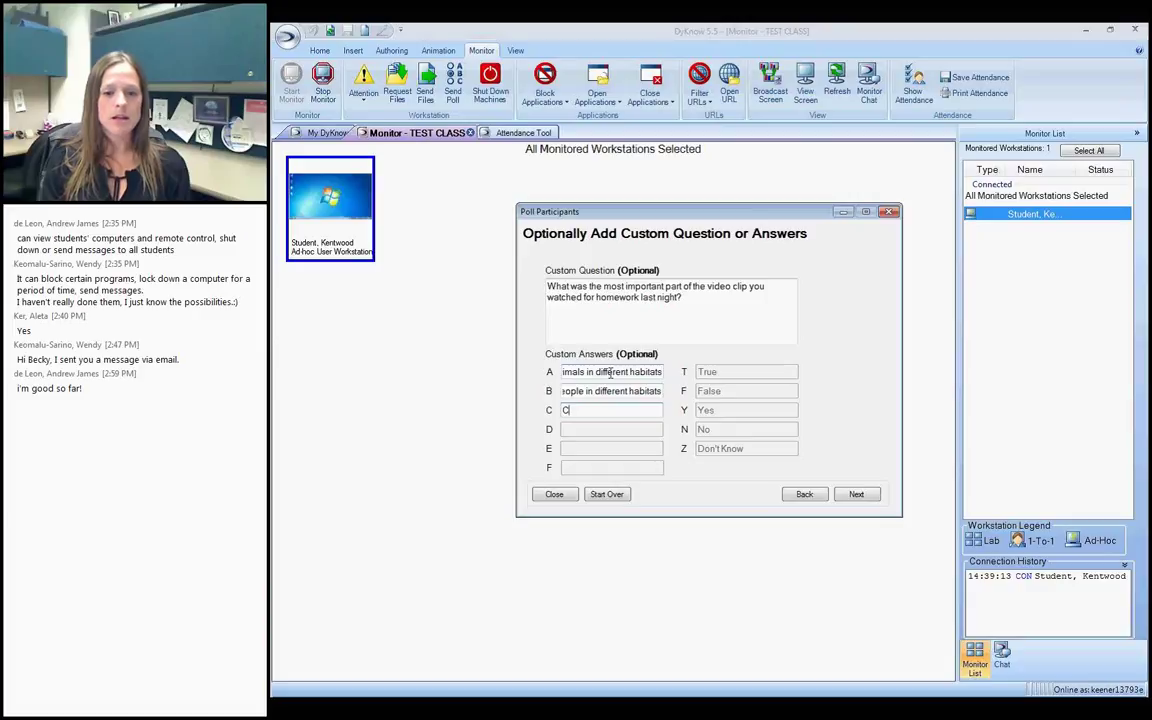
pyautogui.write('limate in different habi')
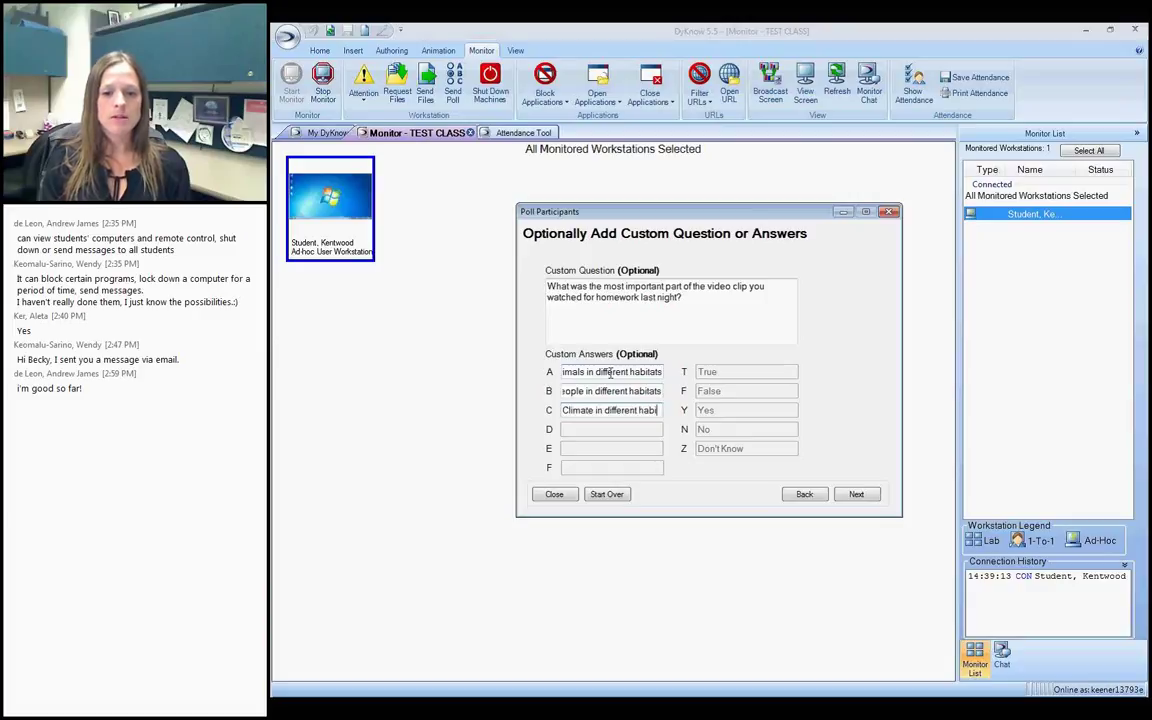
pyautogui.write('tats')
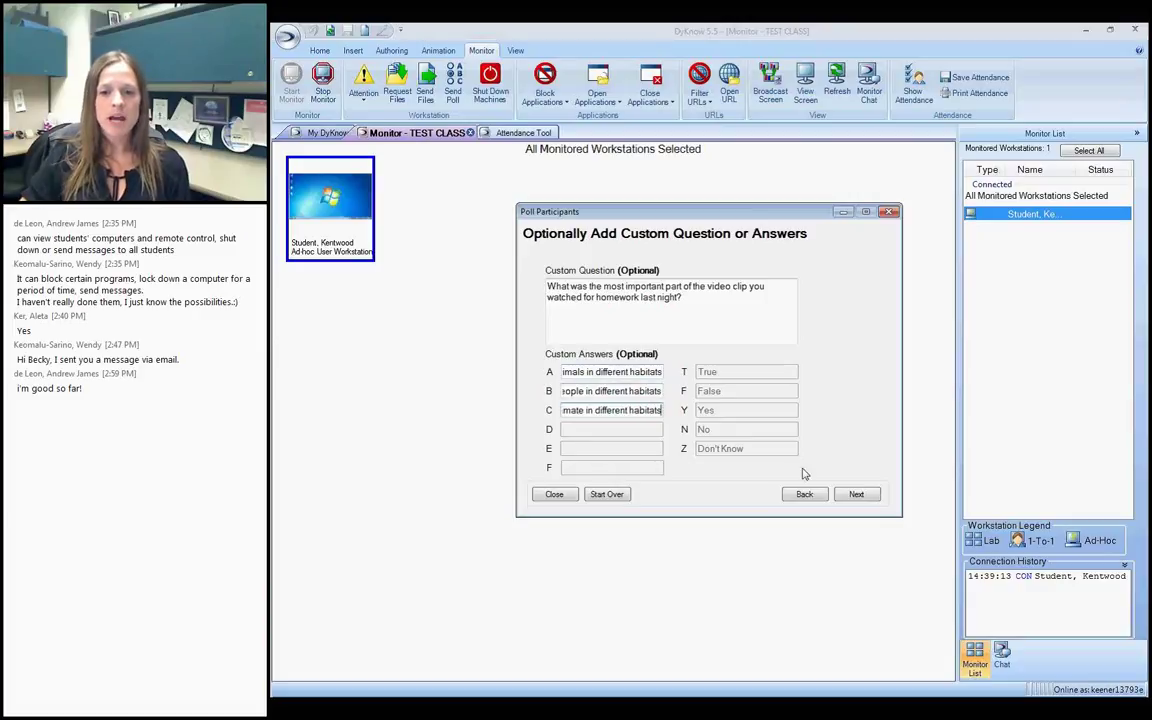
pyautogui.click(858, 494)
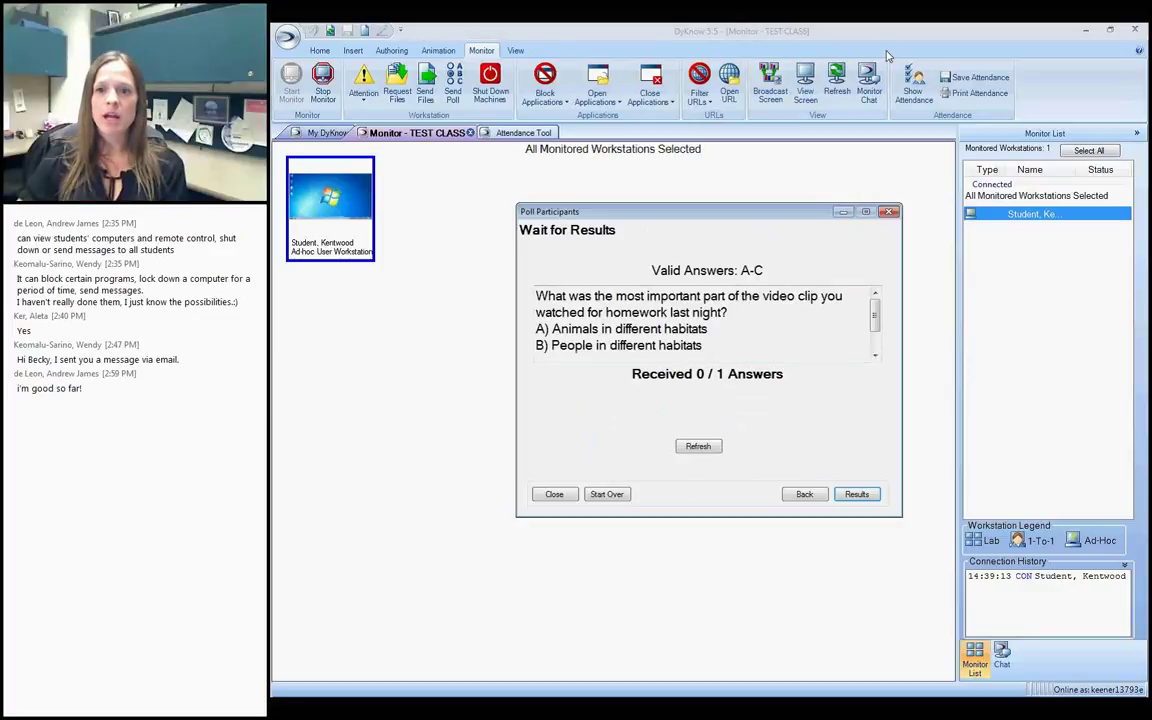
# View the student's workstation, answer the poll there with B, "People in different habitats", and stop viewing.
pyautogui.click(798, 90)
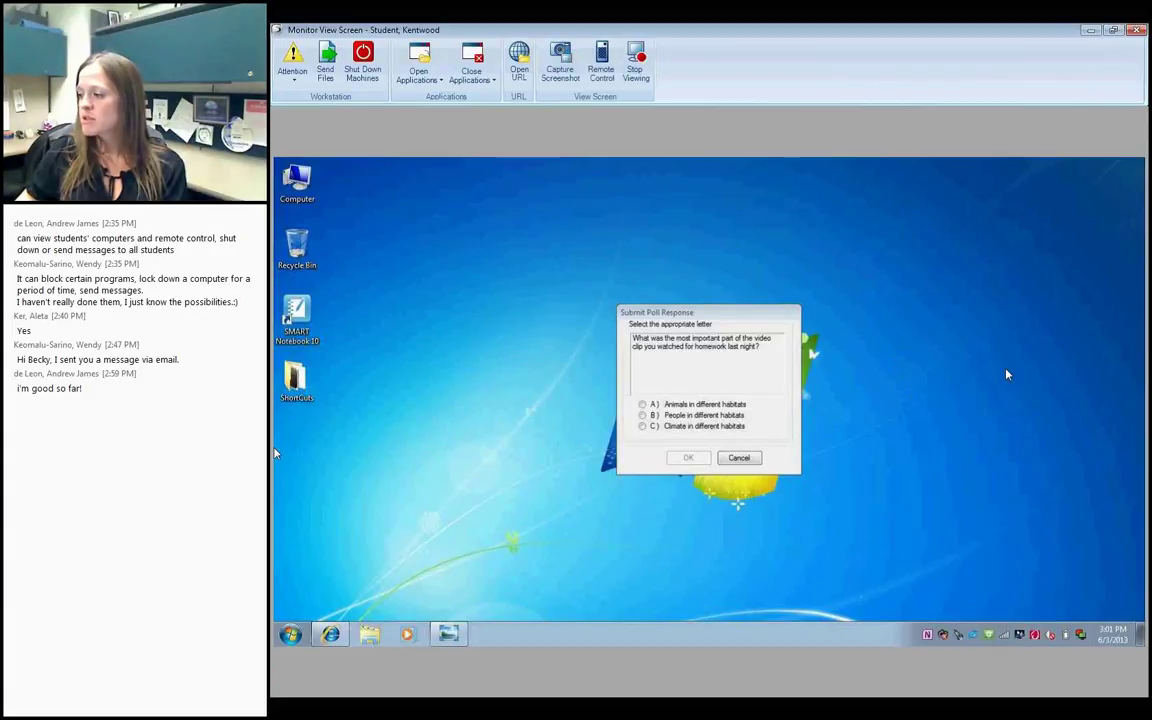
pyautogui.click(642, 415)
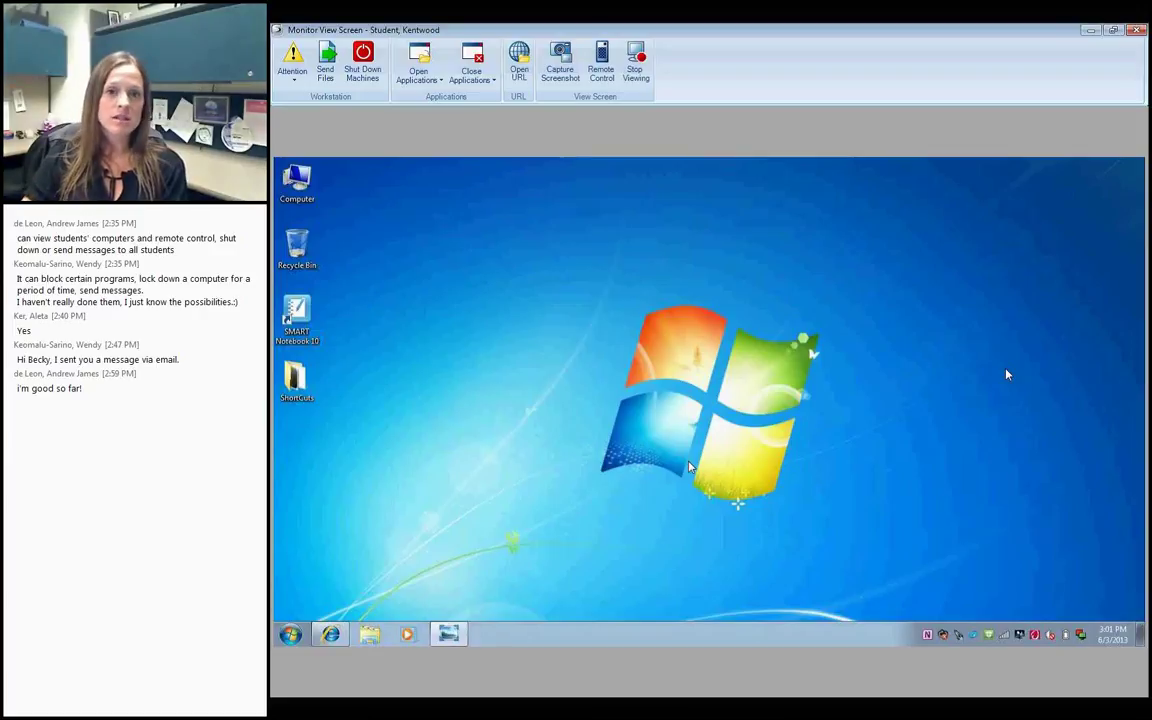
pyautogui.click(637, 65)
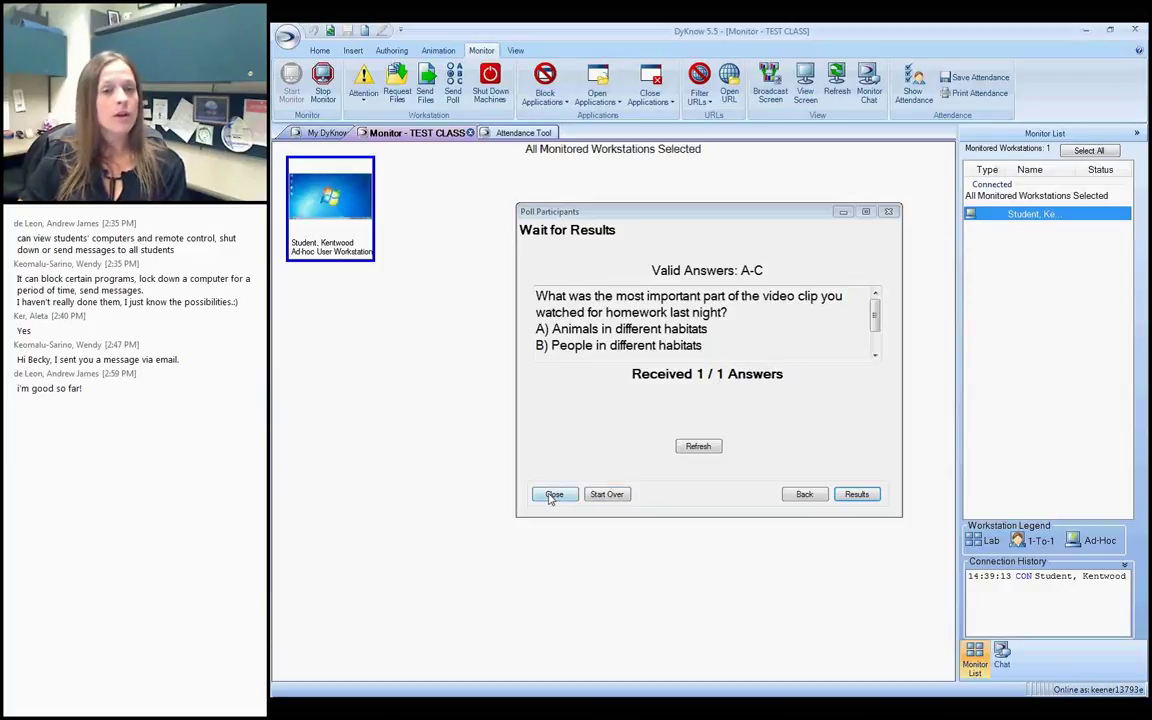
# Review the poll results as a table, as a pie chart and by individual participant.
pyautogui.click(856, 495)
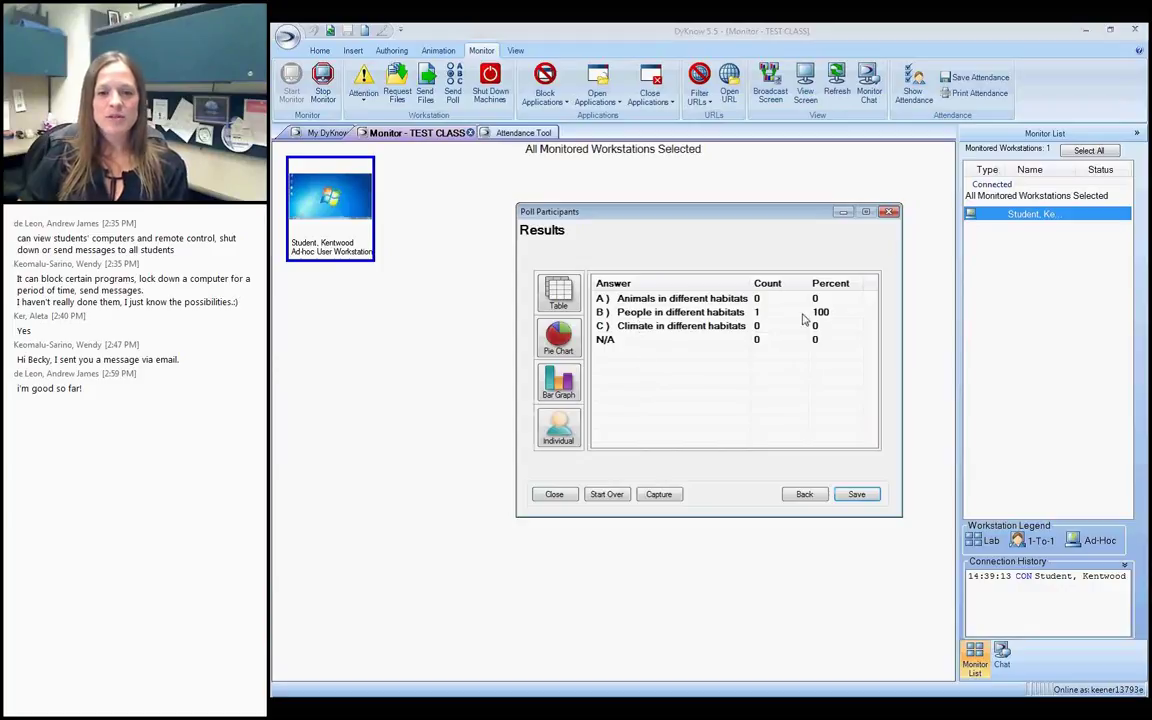
pyautogui.click(566, 340)
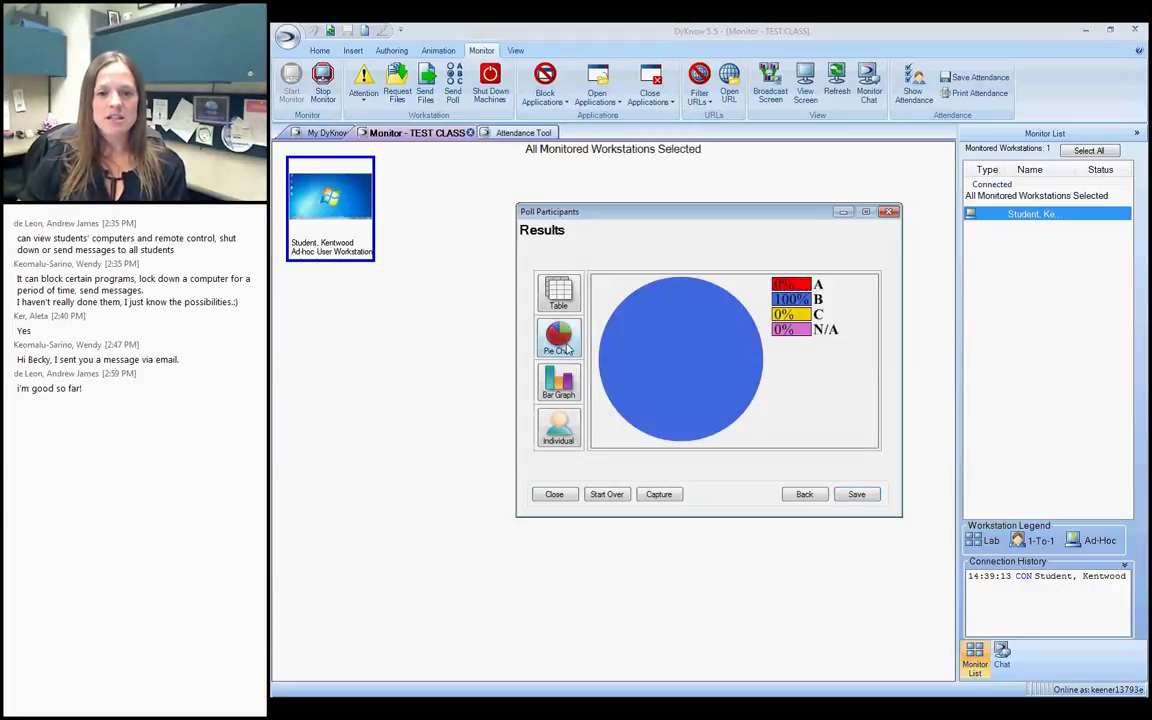
pyautogui.click(558, 428)
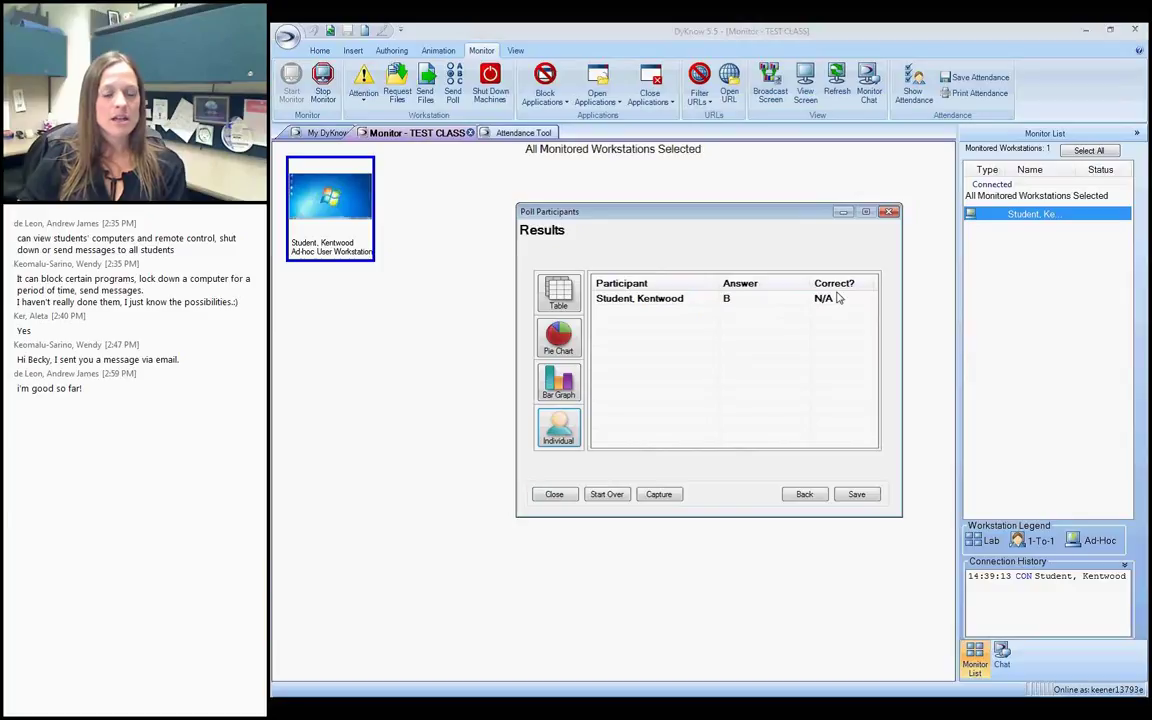
# Go back from the results to the poll setup and start the poll over, clearing the current results.
pyautogui.click(793, 500)
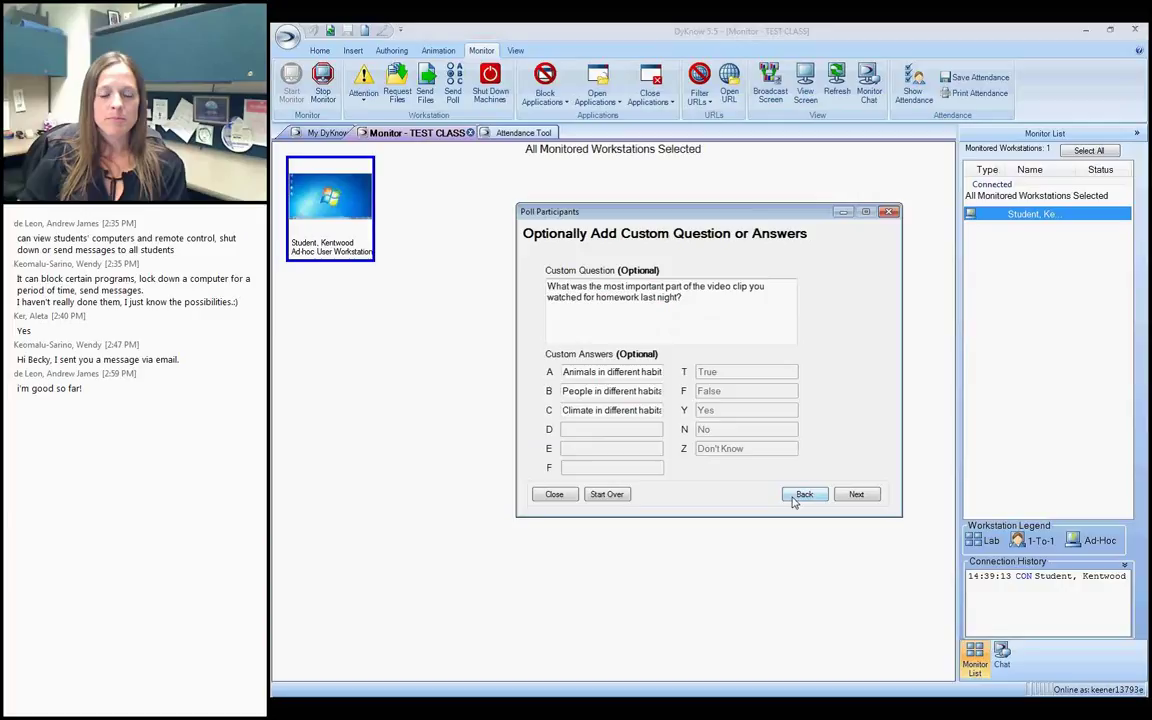
pyautogui.click(794, 500)
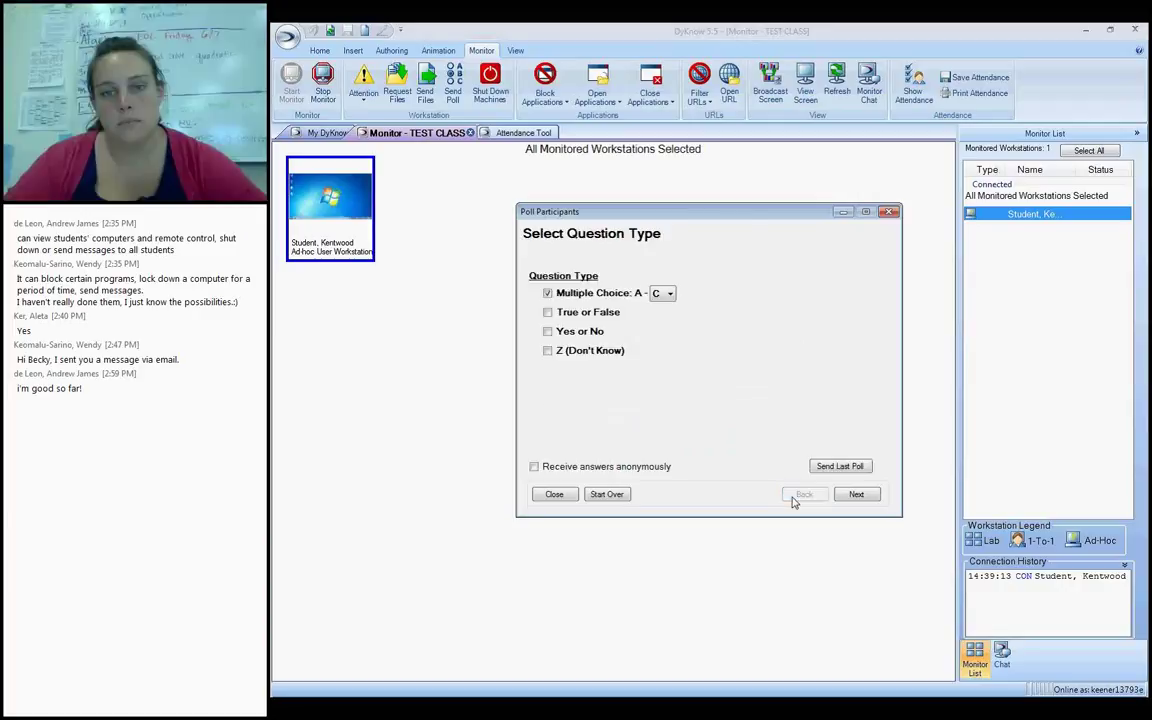
pyautogui.click(856, 497)
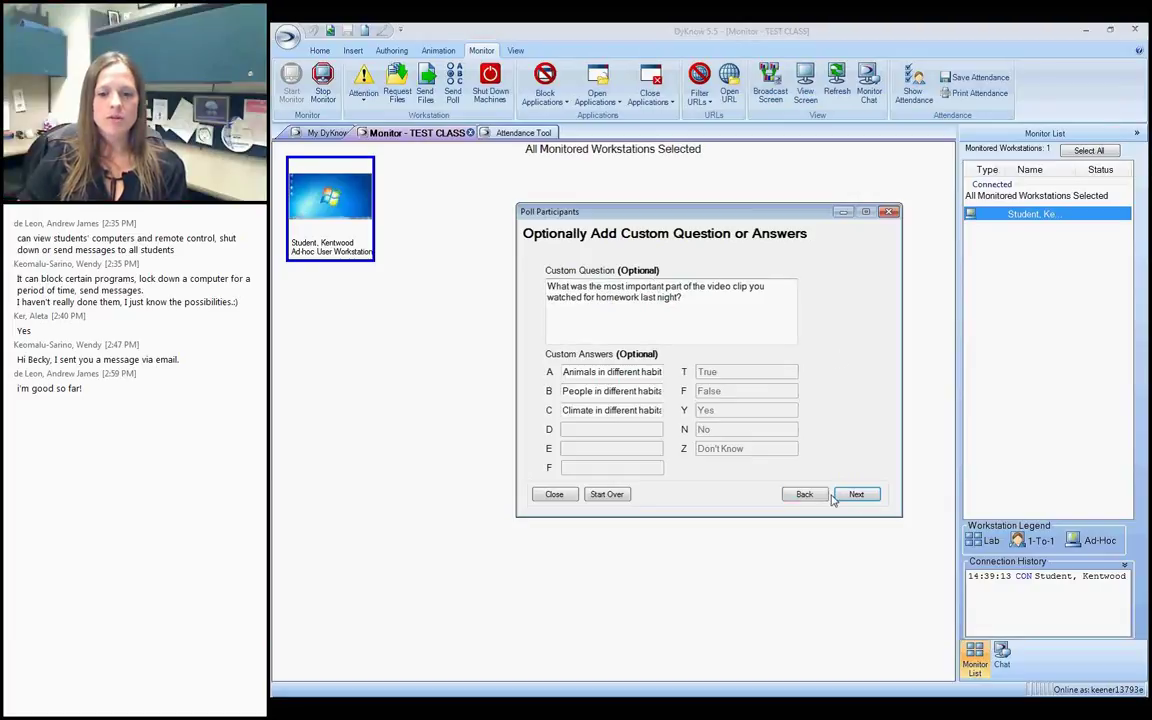
pyautogui.click(606, 494)
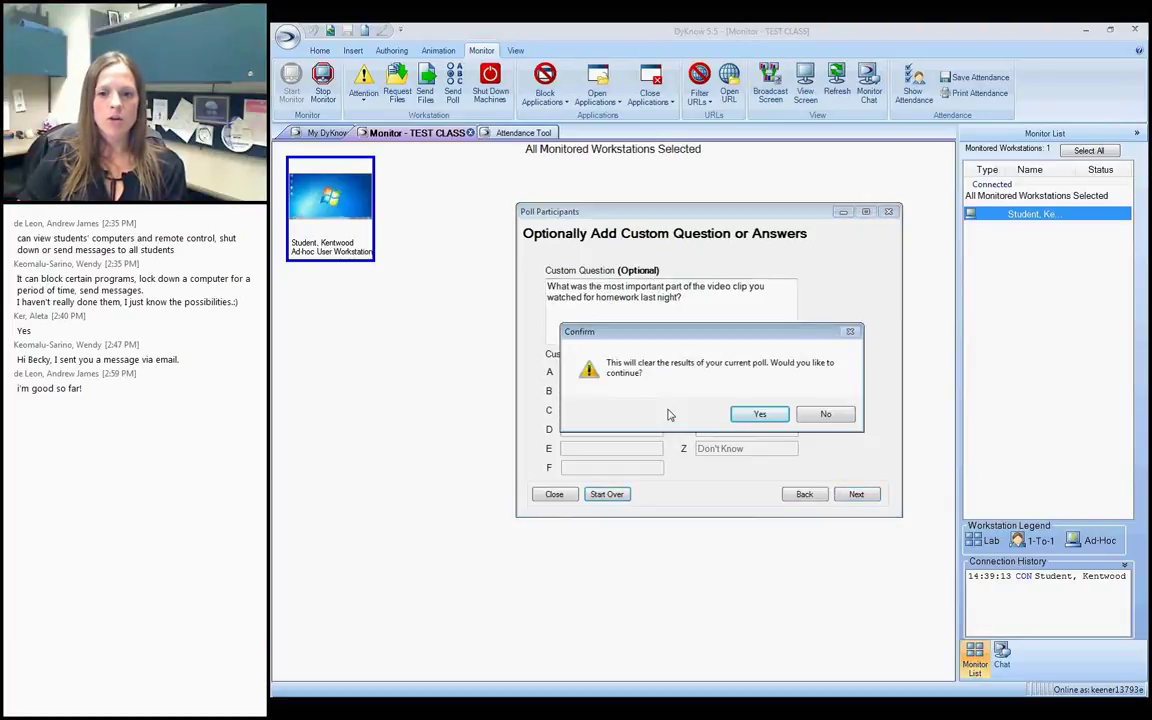
pyautogui.click(760, 416)
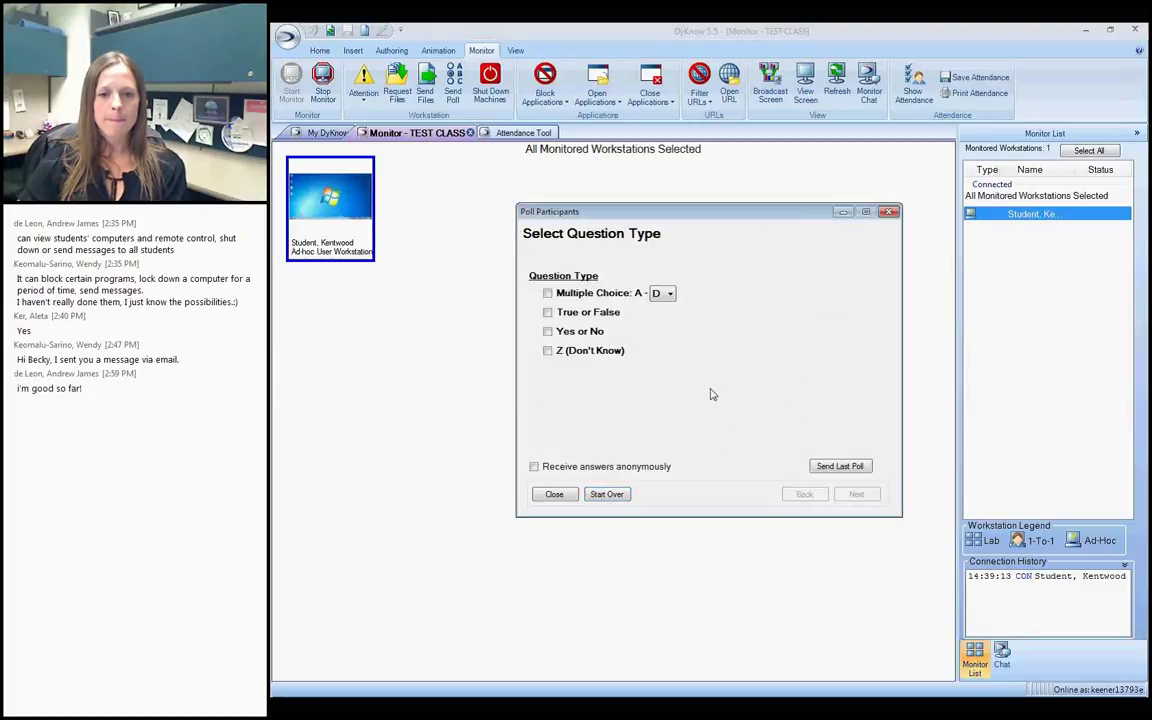
# Choose True or False as the new poll's question type and go on to the custom question.
pyautogui.click(547, 312)
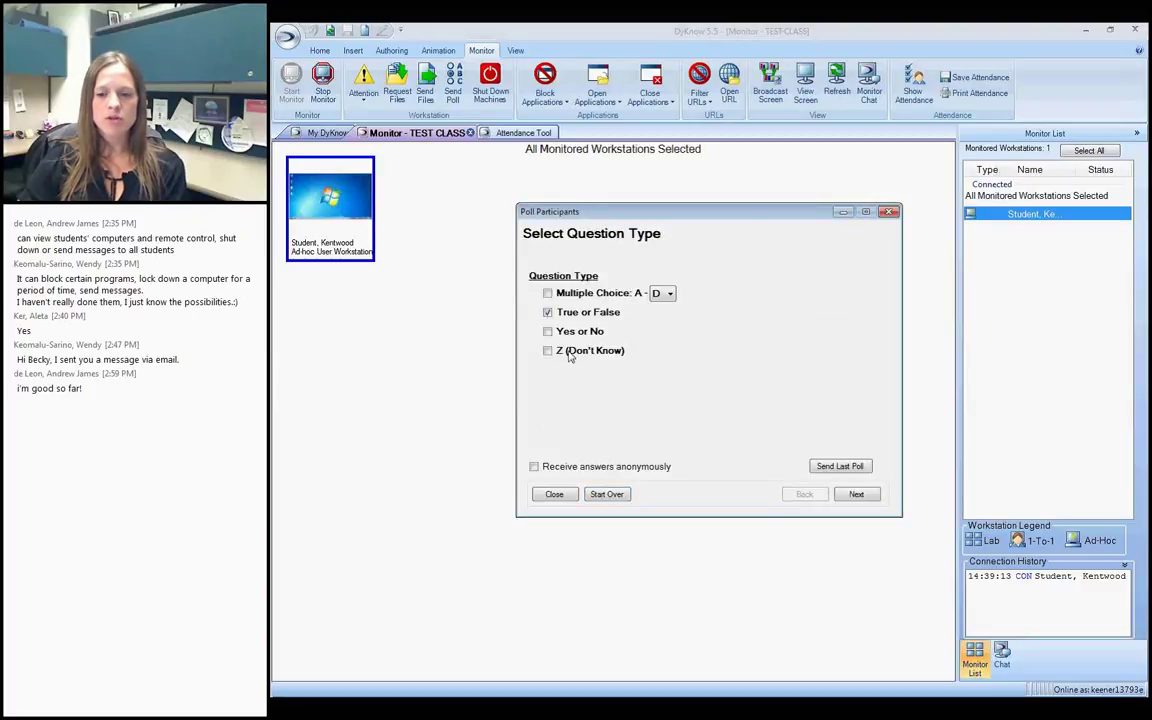
pyautogui.click(857, 494)
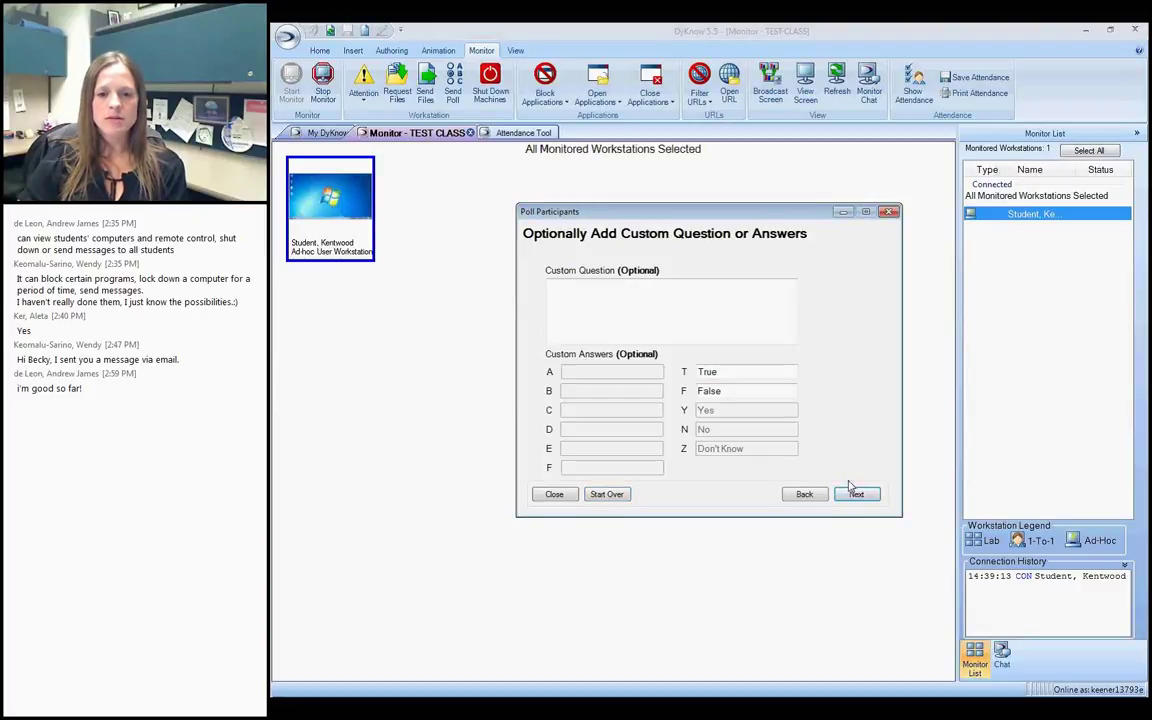
pyautogui.click(571, 288)
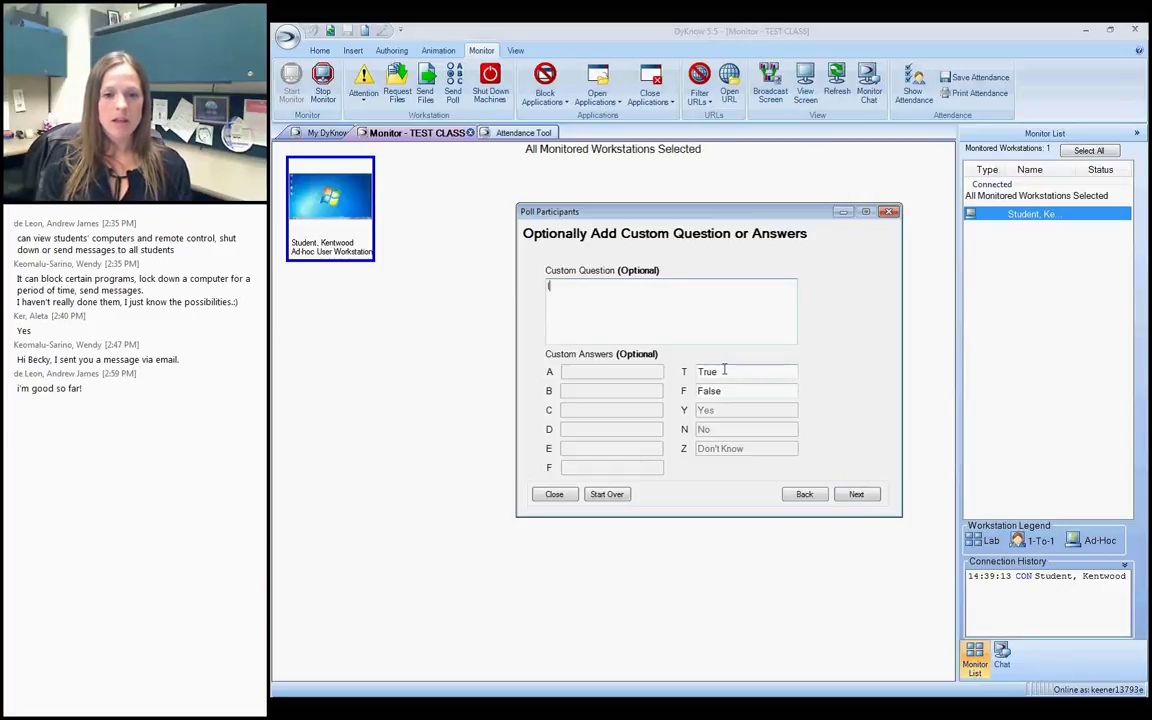
pyautogui.write('Does an an')
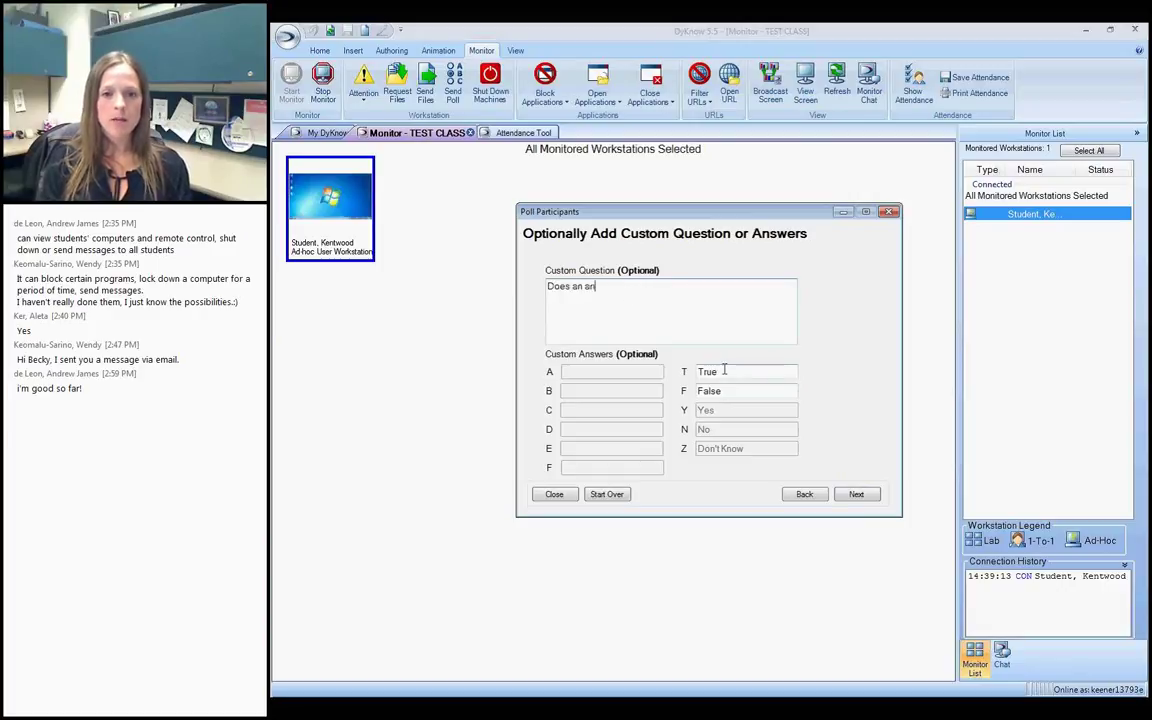
pyautogui.write('imal mo')
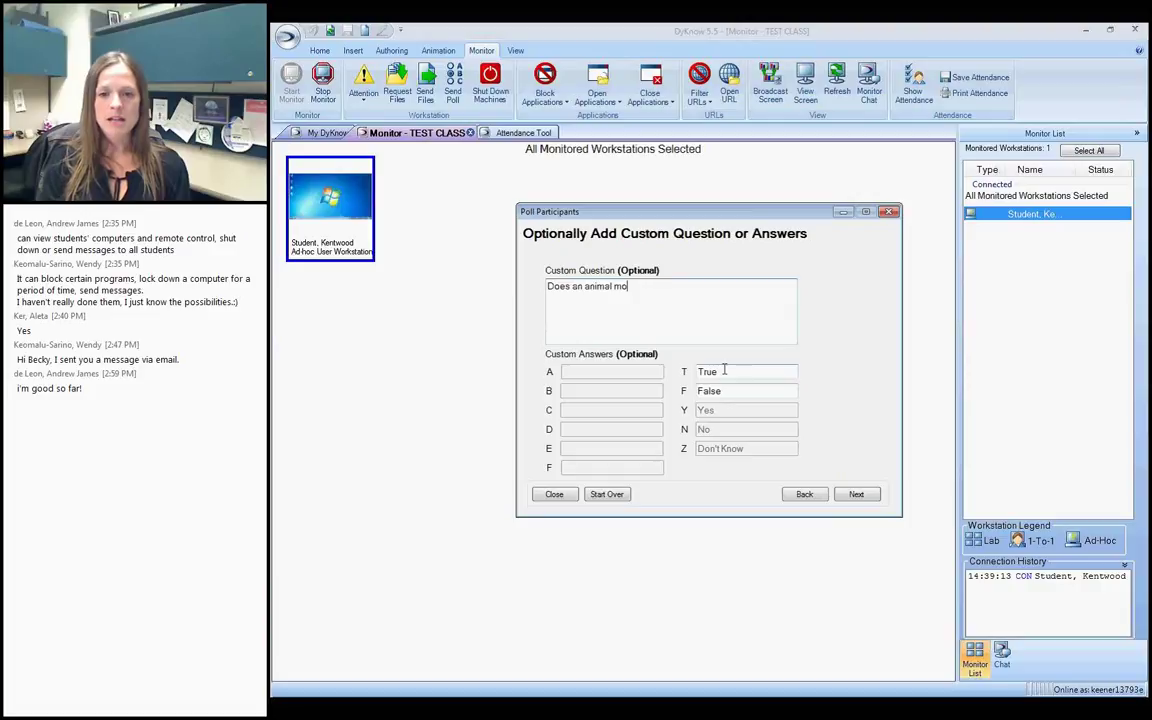
pyautogui.write('ve')
pyautogui.press('BackSpace')
pyautogui.press('BackSpace')
pyautogui.press('BackSpace')
pyautogui.press('BackSpace')
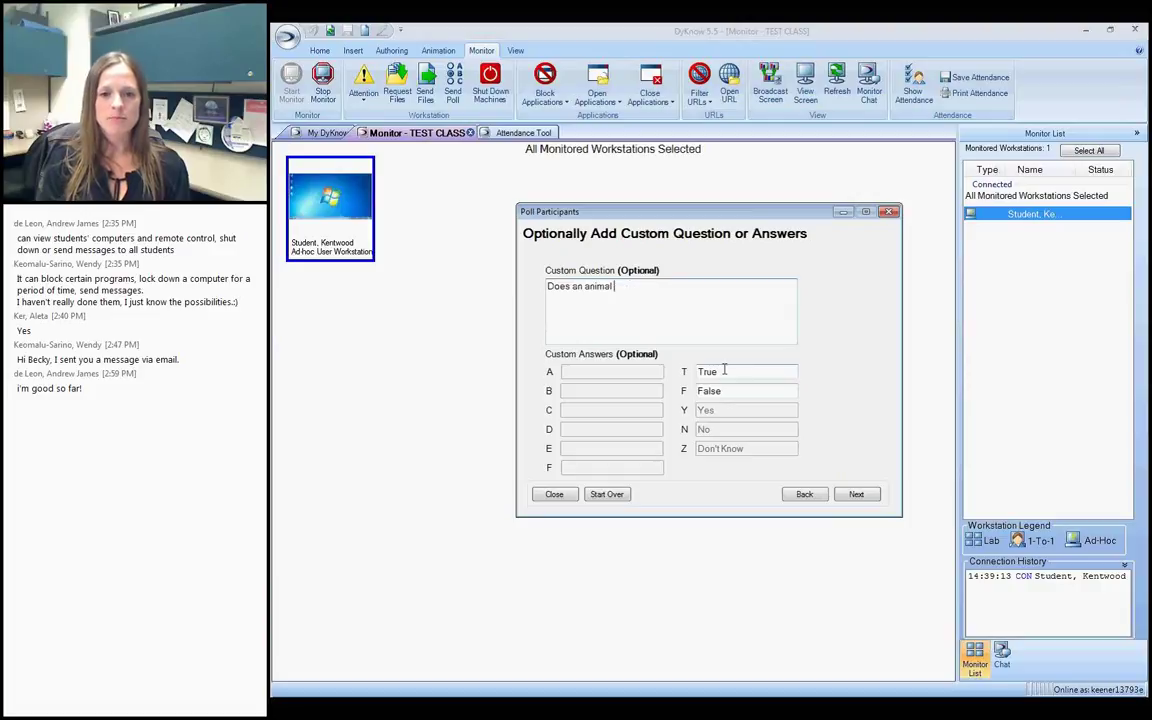
pyautogui.press('BackSpace')
pyautogui.press('BackSpace')
pyautogui.press('BackSpace')
pyautogui.press('BackSpace')
pyautogui.press('BackSpace')
pyautogui.press('BackSpace')
pyautogui.press('BackSpace')
pyautogui.press('BackSpace')
pyautogui.press('BackSpace')
pyautogui.press('BackSpace')
pyautogui.press('BackSpace')
pyautogui.press('BackSpace')
pyautogui.press('BackSpace')
pyautogui.press('BackSpace')
pyautogui.press('BackSpace')
# Enter the custom question "Animals move habitats in their lifetimes." and send the true-or-false poll.
pyautogui.write('Animals mo')
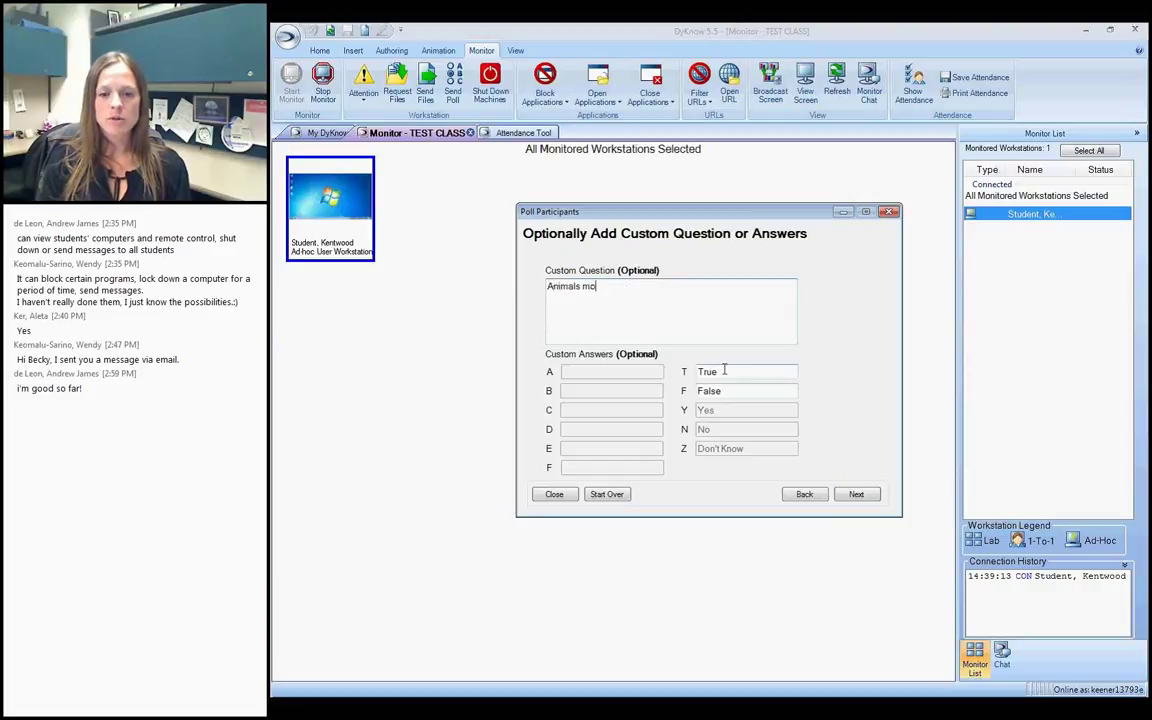
pyautogui.write('ve habitats')
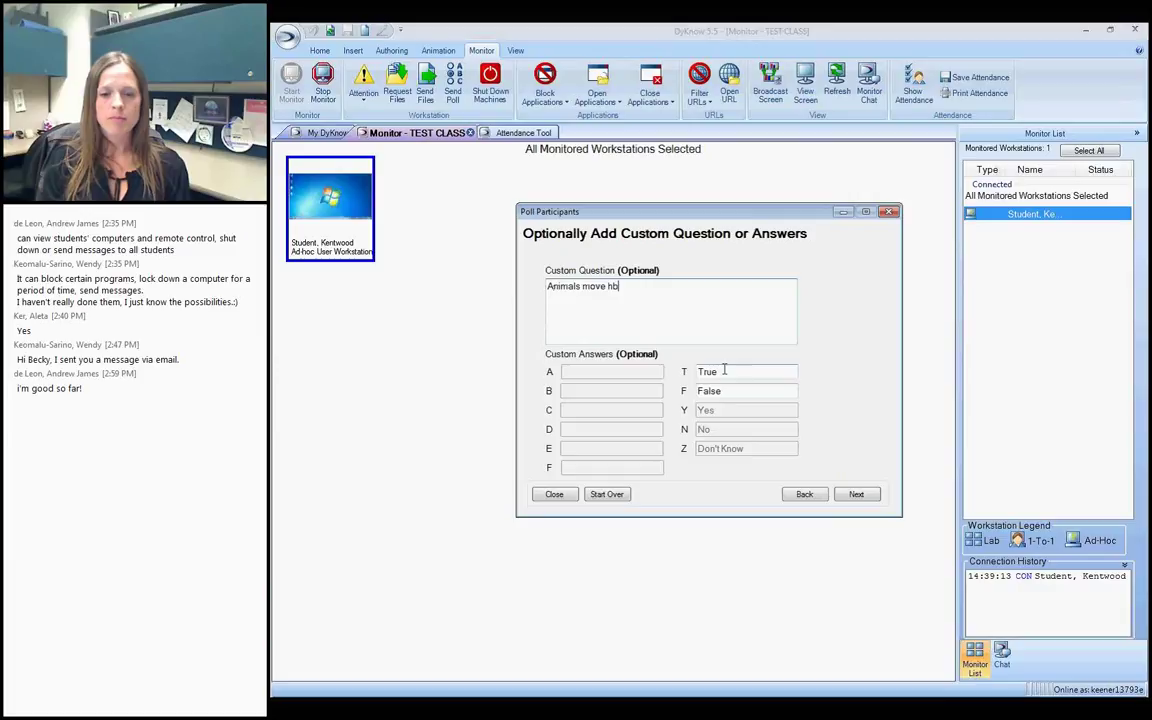
pyautogui.write(' in their lifet')
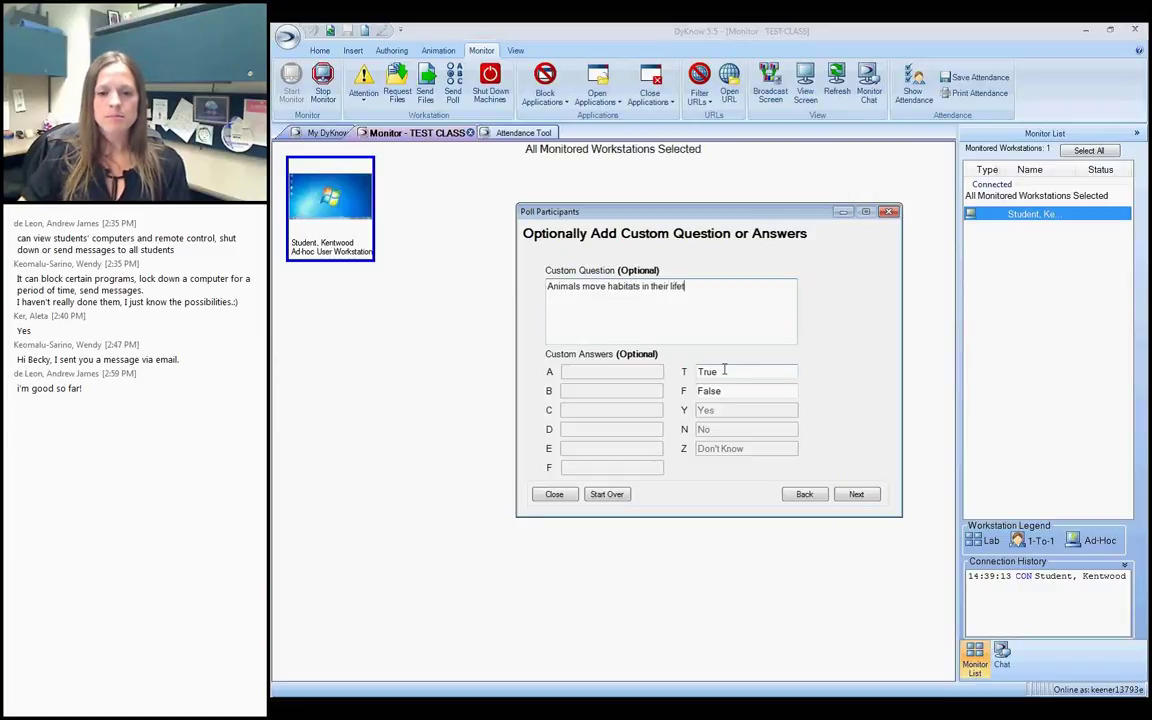
pyautogui.write('imes.')
pyautogui.click(856, 494)
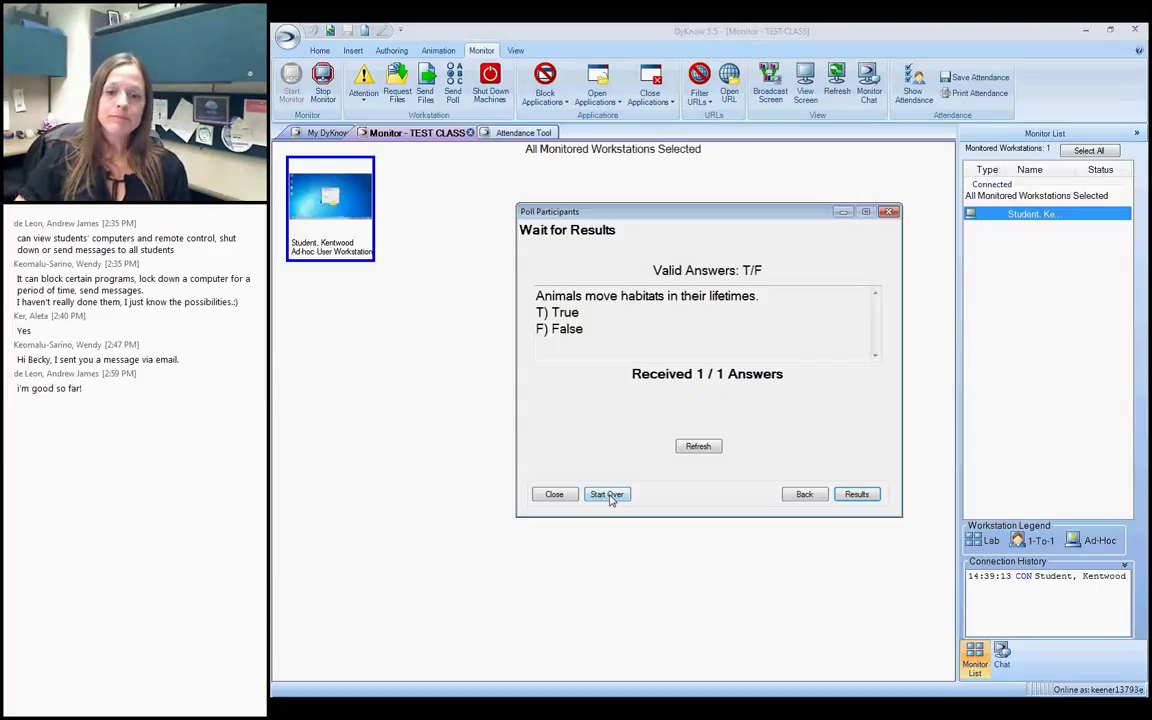
# Show the poll results, capture them into a notebook and reposition the captured table higher on the page.
pyautogui.click(864, 494)
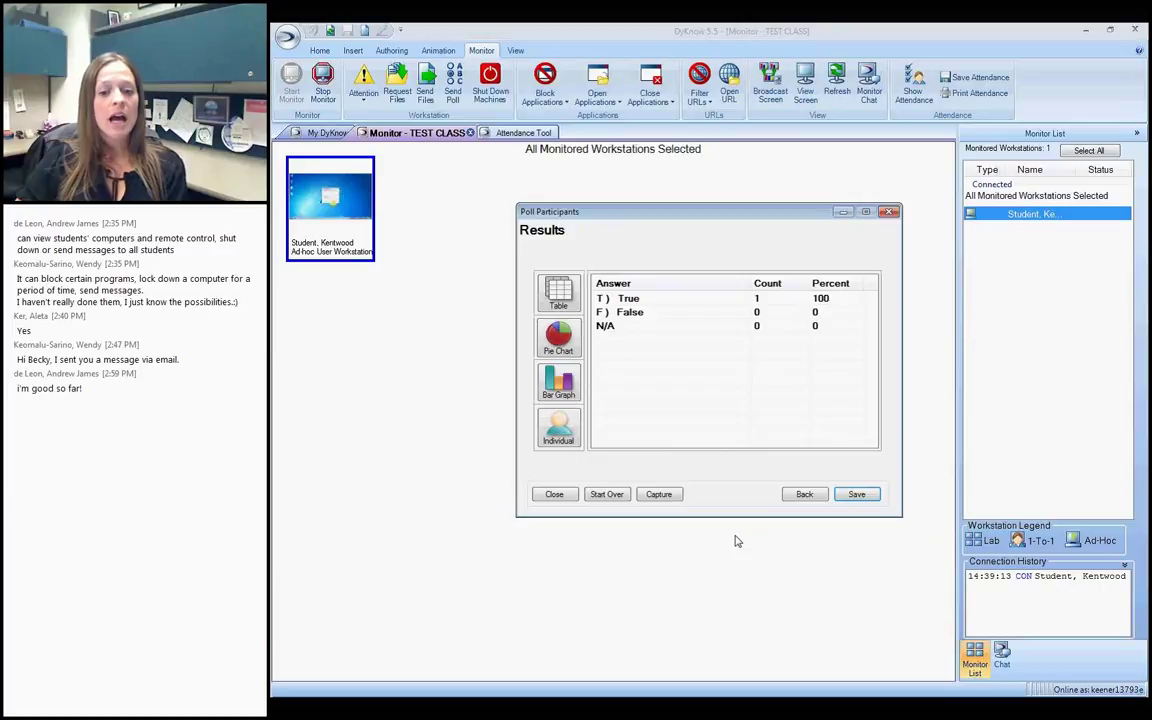
pyautogui.click(659, 494)
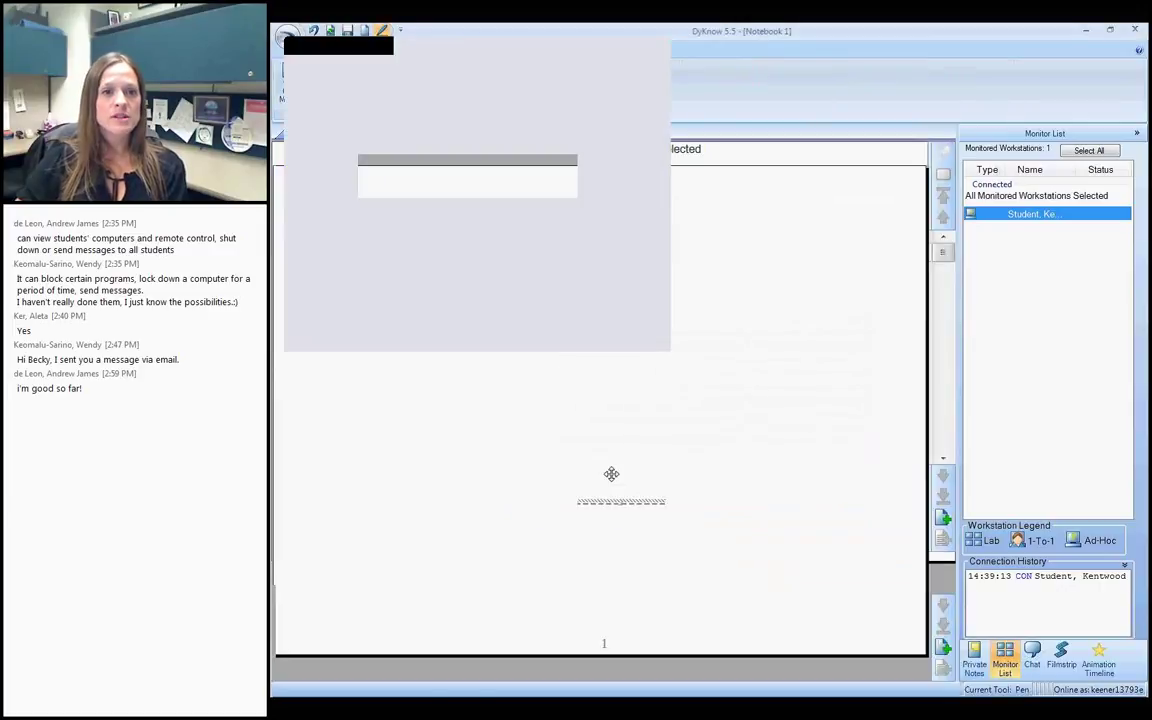
pyautogui.moveTo(614, 455); pyautogui.dragTo(505, 322)
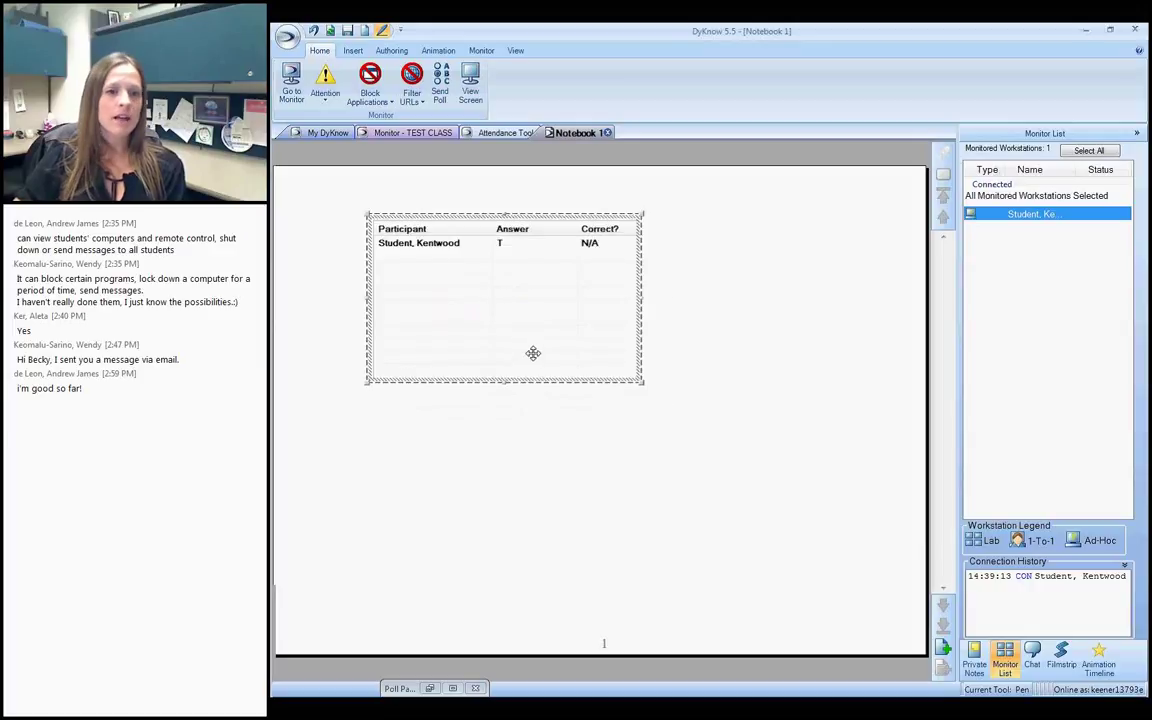
# Return to the TEST CLASS monitor, select all monitored workstations and close the minimized poll.
pyautogui.click(420, 135)
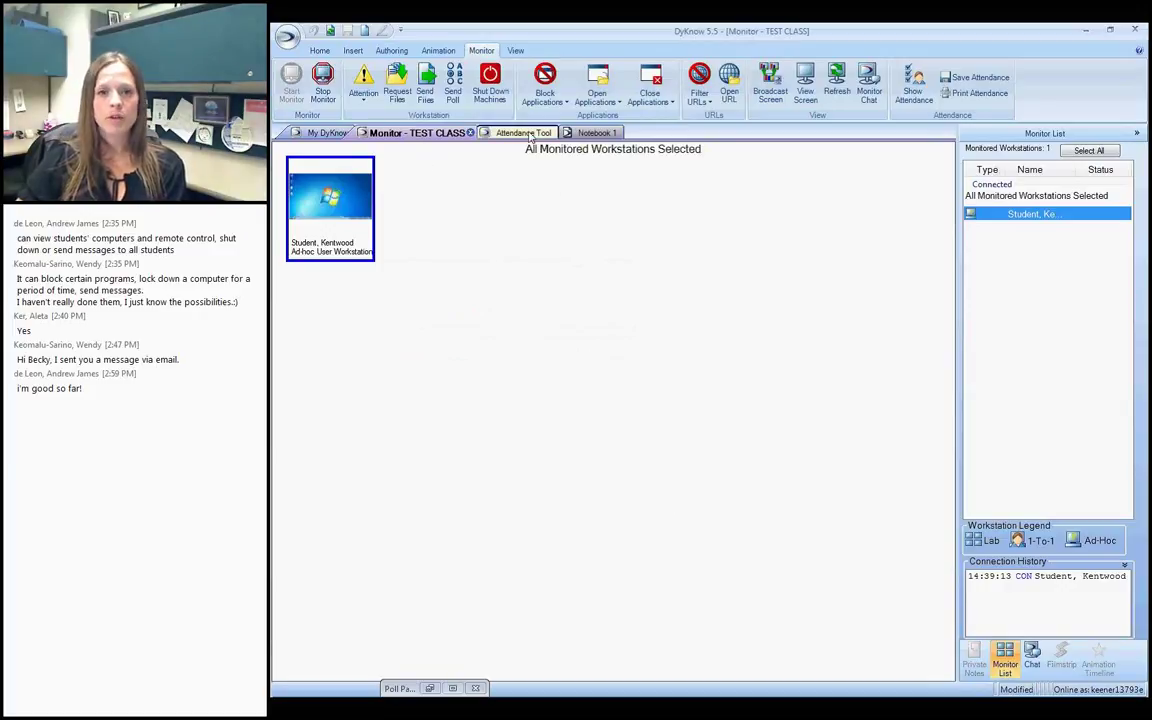
pyautogui.click(531, 410)
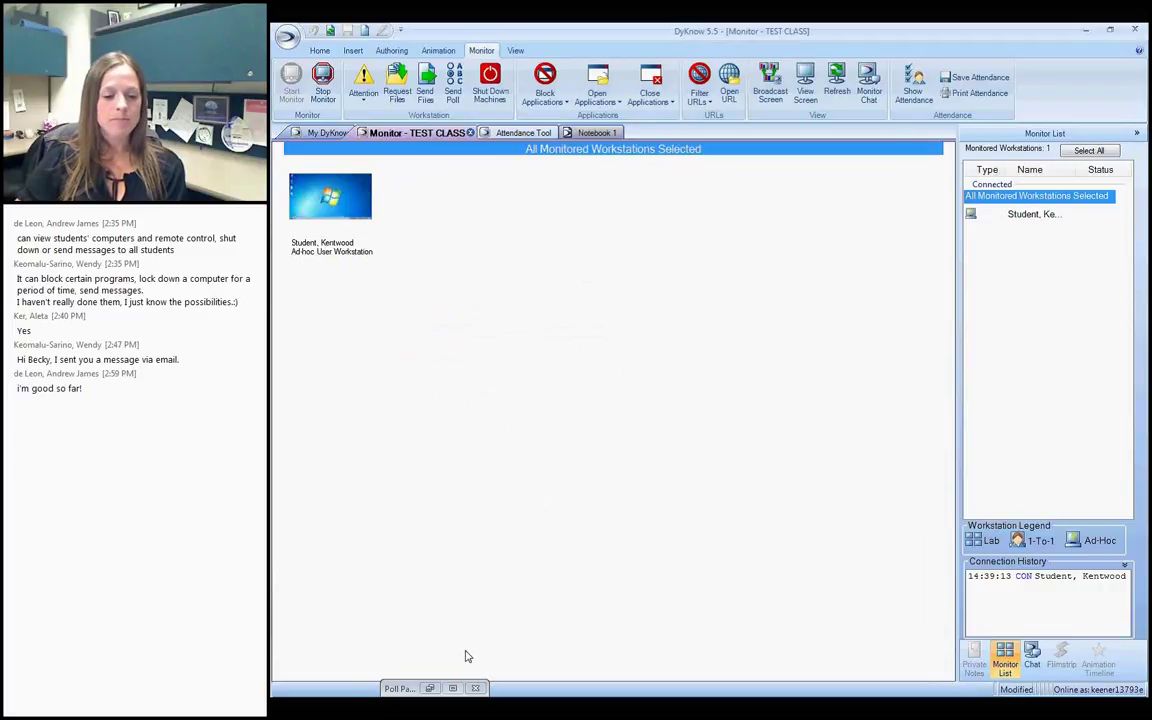
pyautogui.click(476, 689)
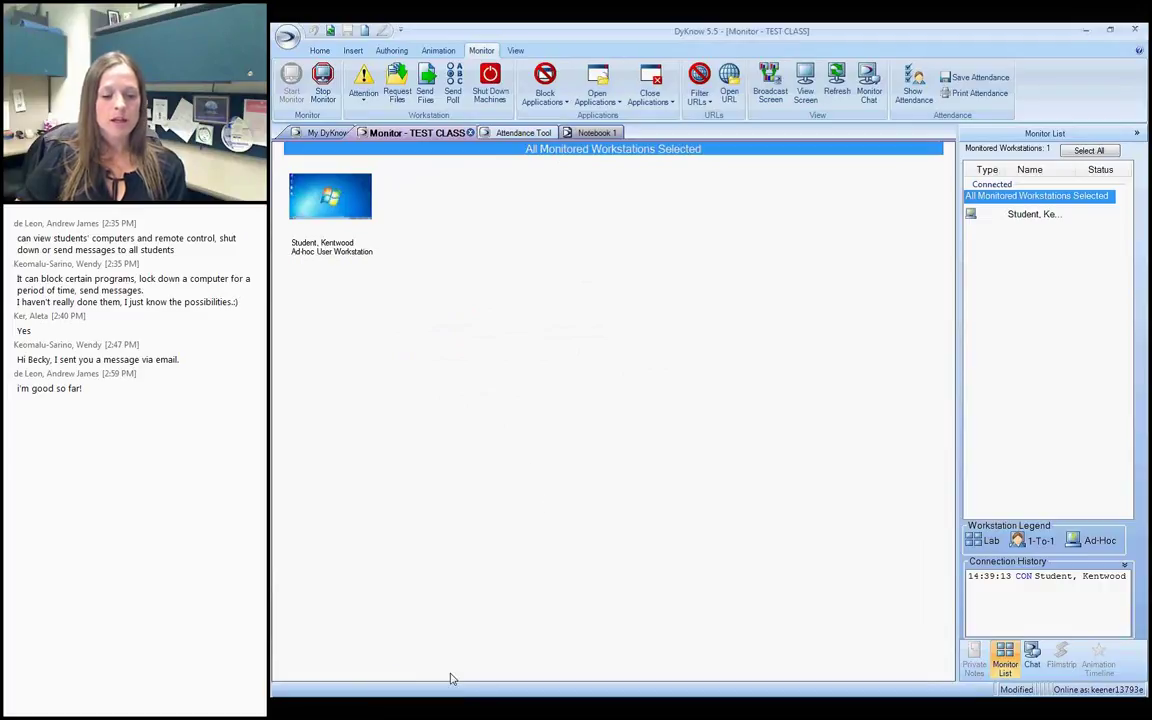
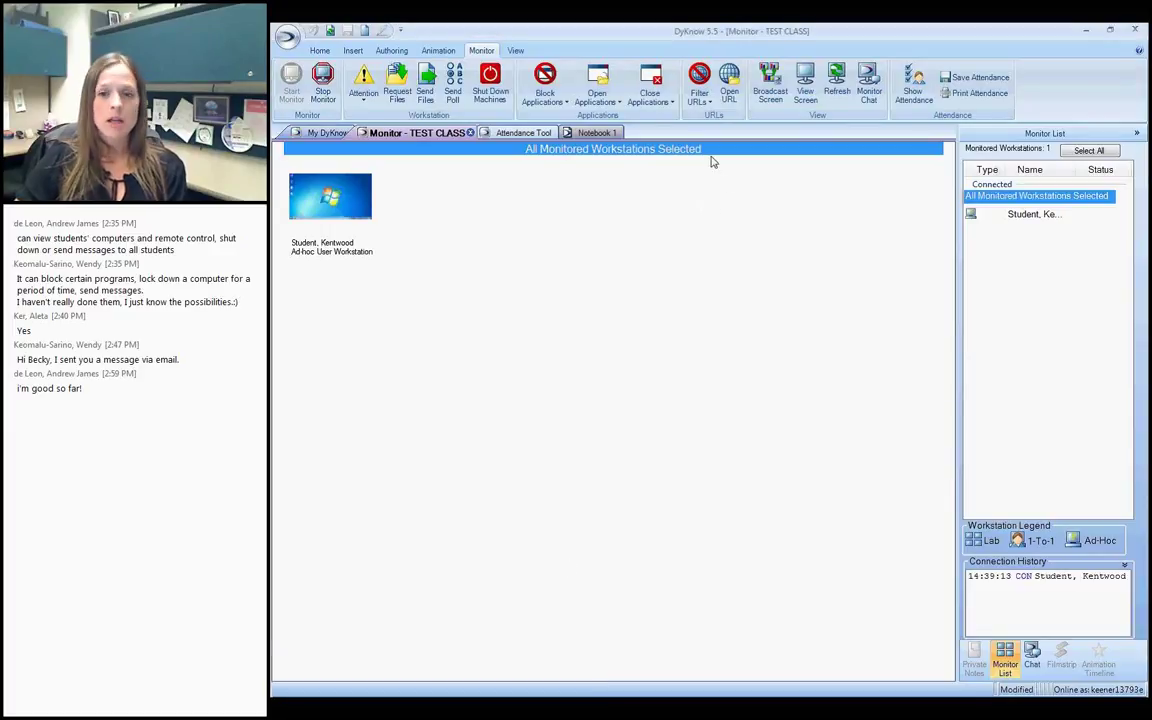
# Open the setup of URL filtering plans for all monitored workstations.
pyautogui.click(703, 103)
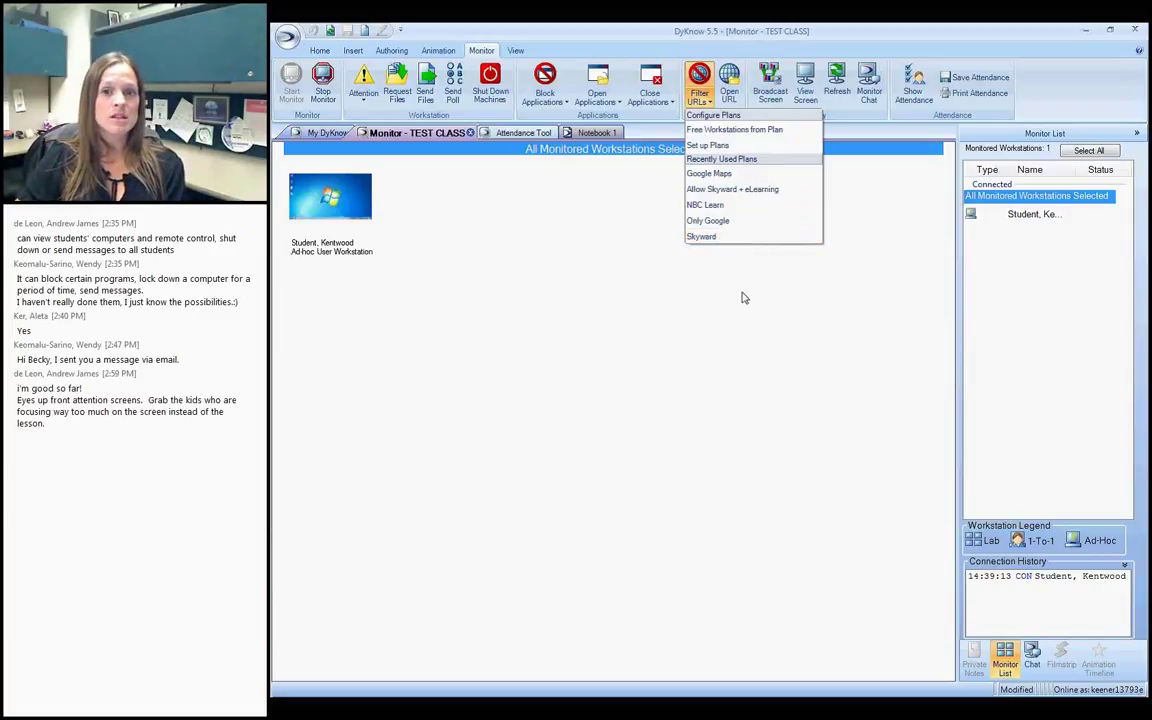
pyautogui.click(670, 374)
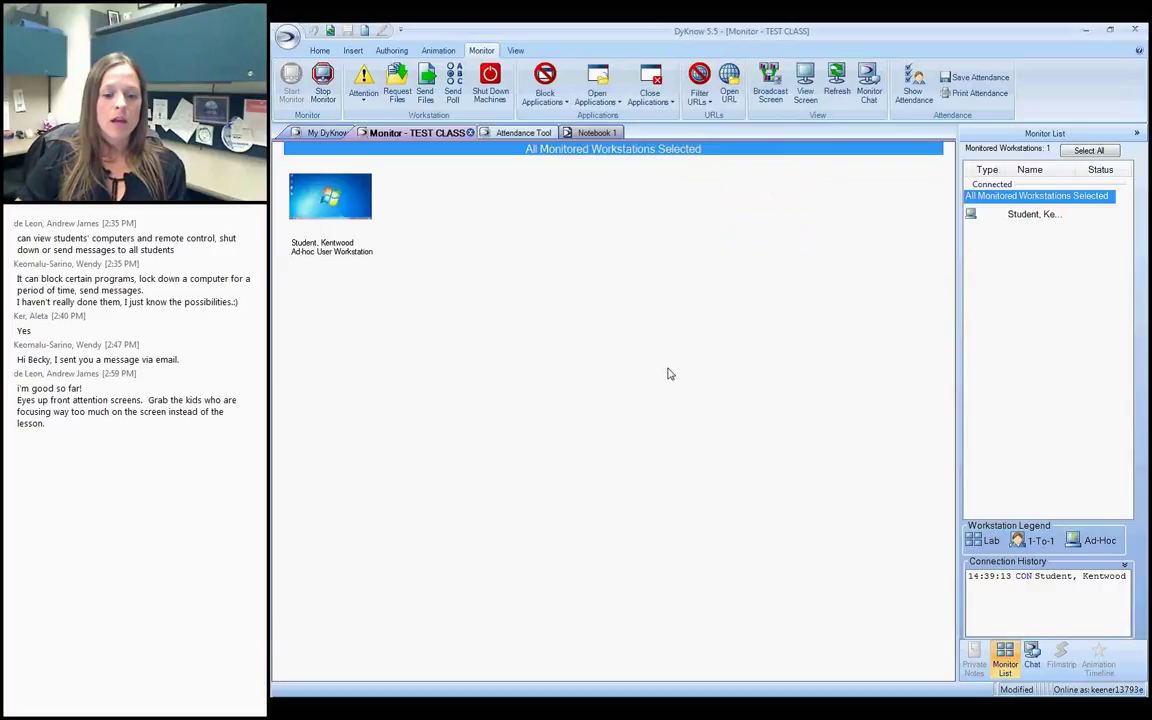
pyautogui.click(699, 92)
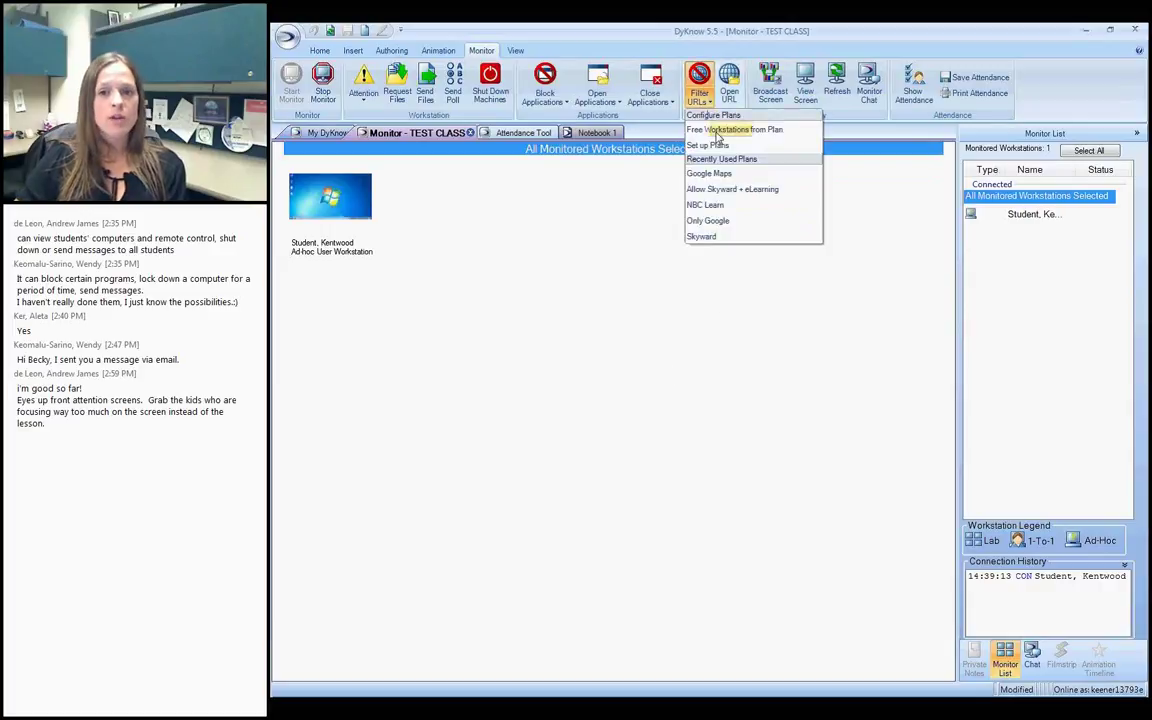
pyautogui.click(718, 147)
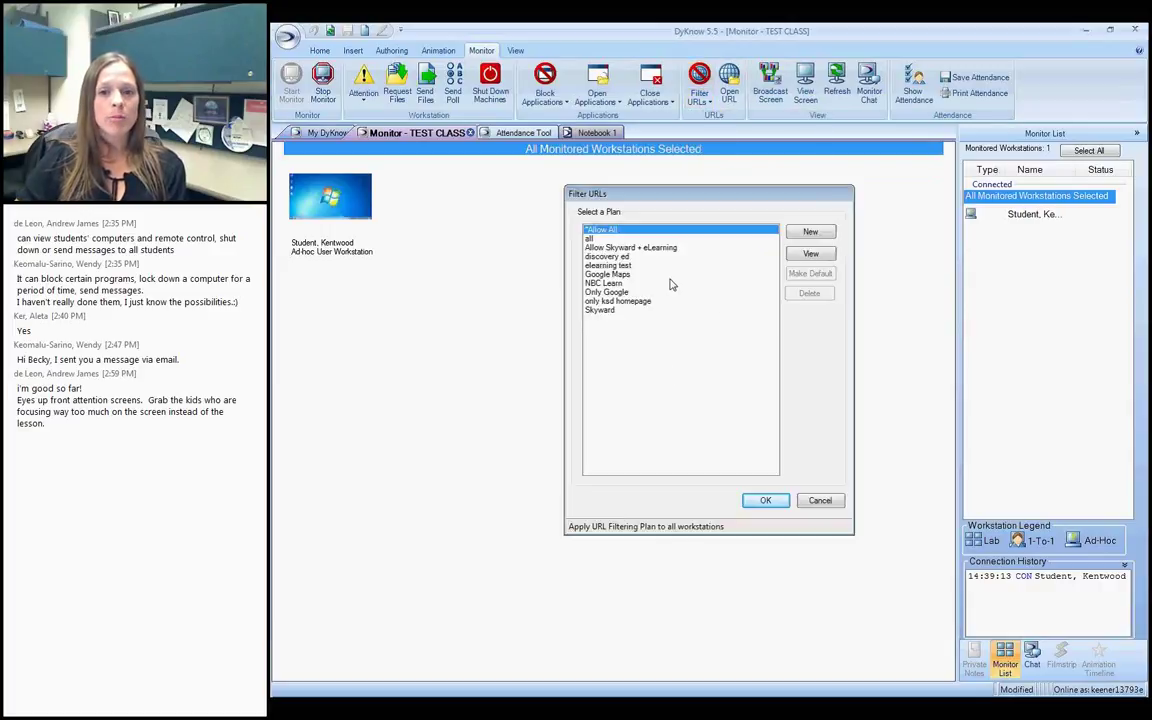
# Start a new URL whitelist plan named "Allow Math Book" and cancel it.
pyautogui.click(811, 233)
pyautogui.write('All')
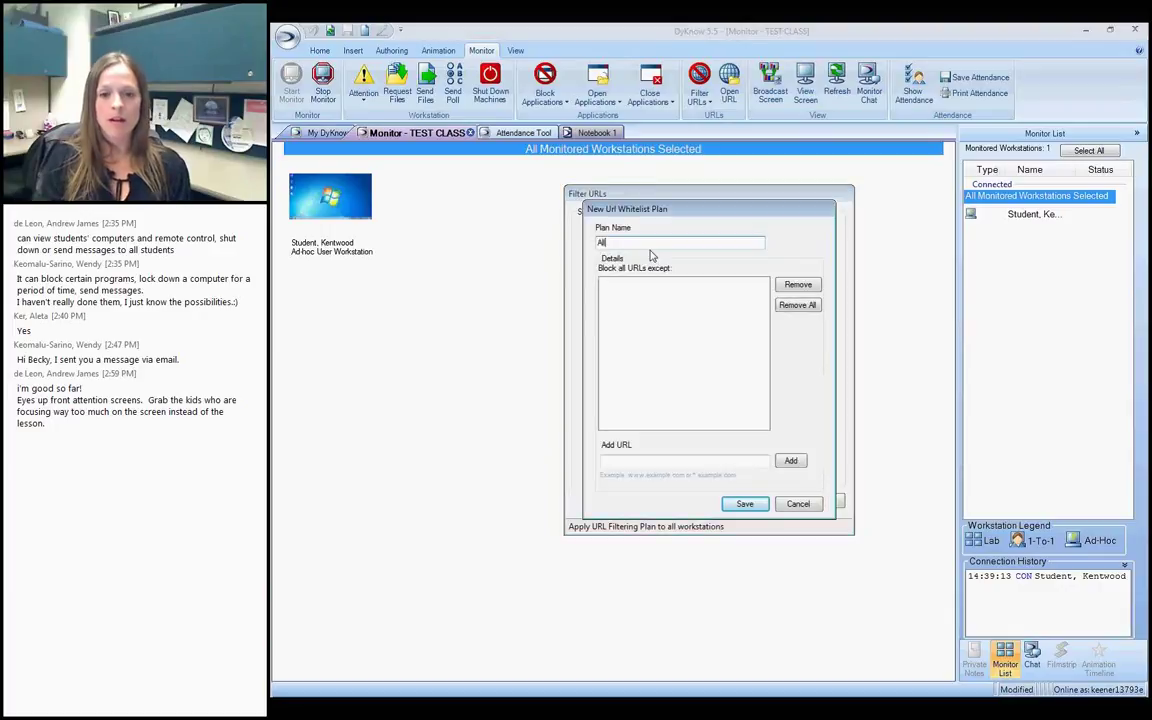
pyautogui.write('ow Math')
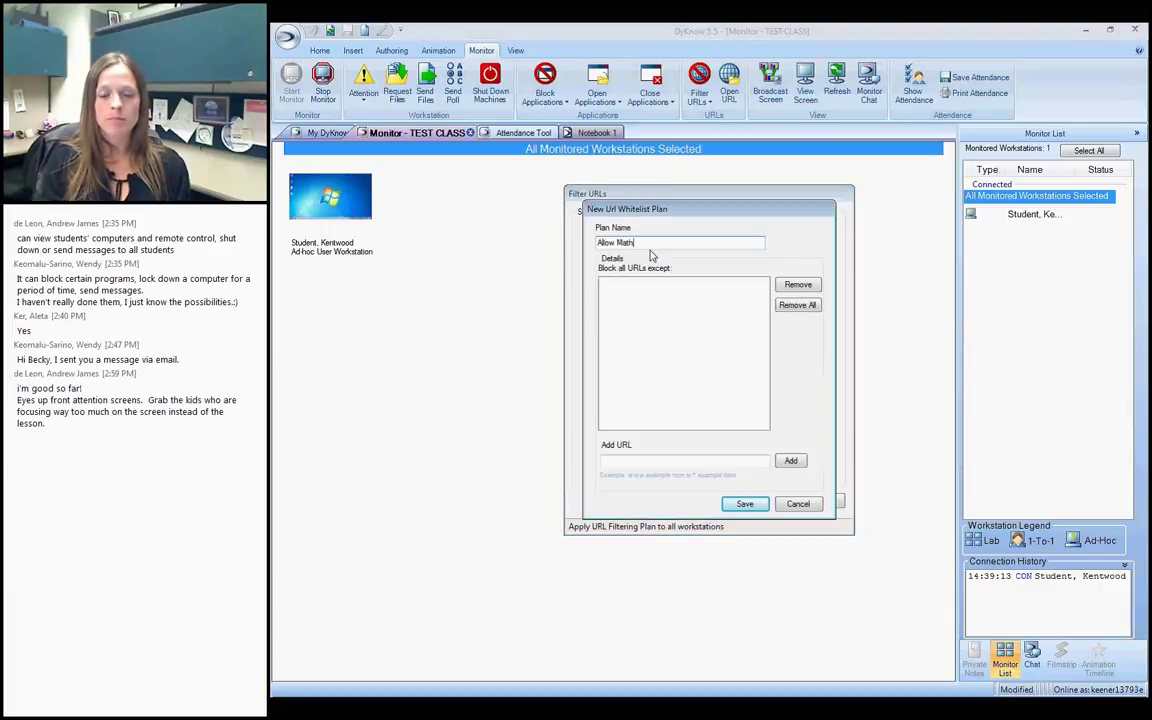
pyautogui.write(' Rock')
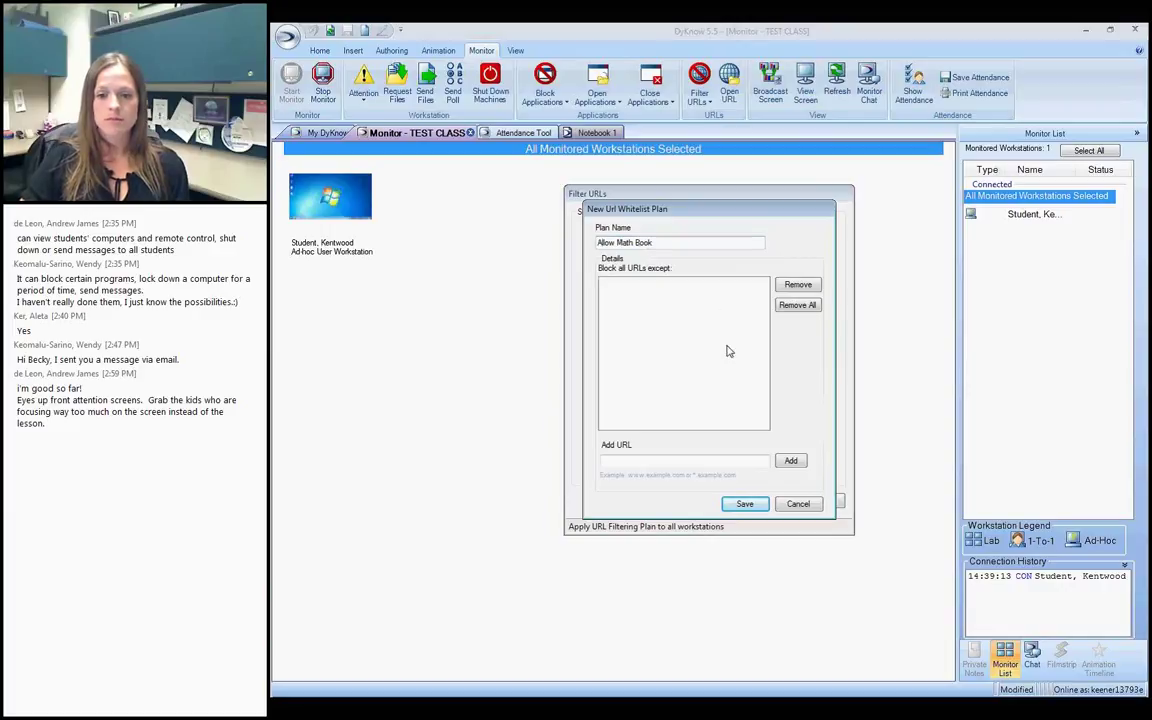
pyautogui.click(753, 461)
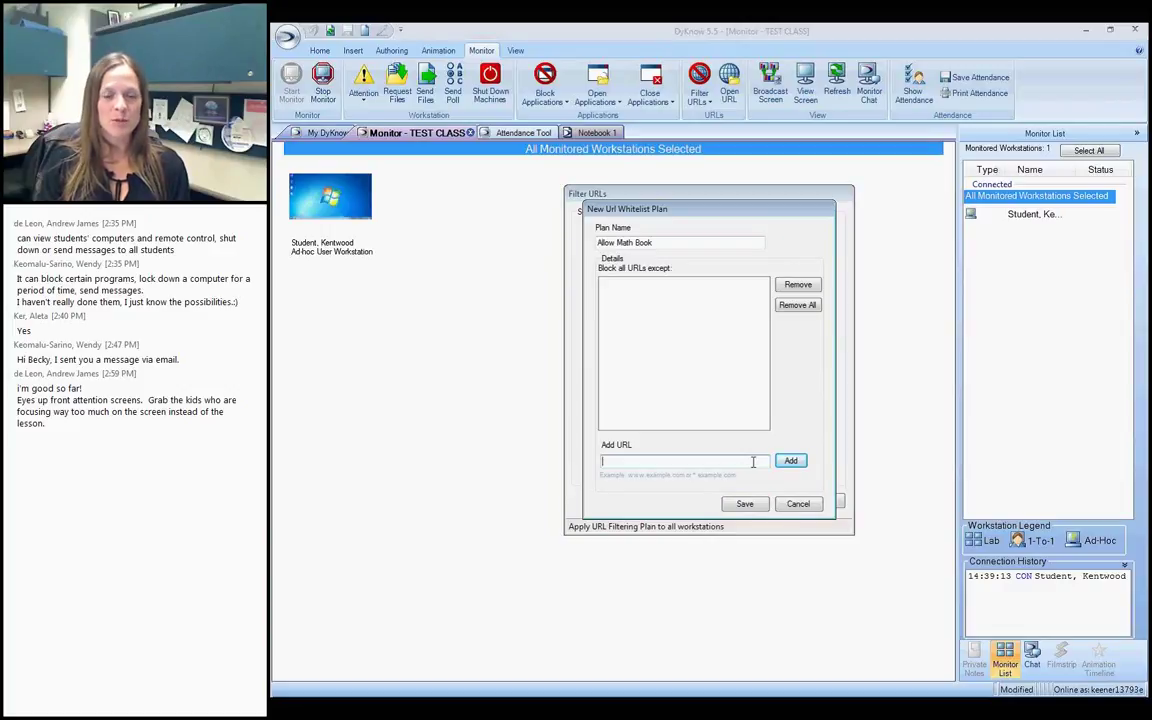
pyautogui.click(798, 503)
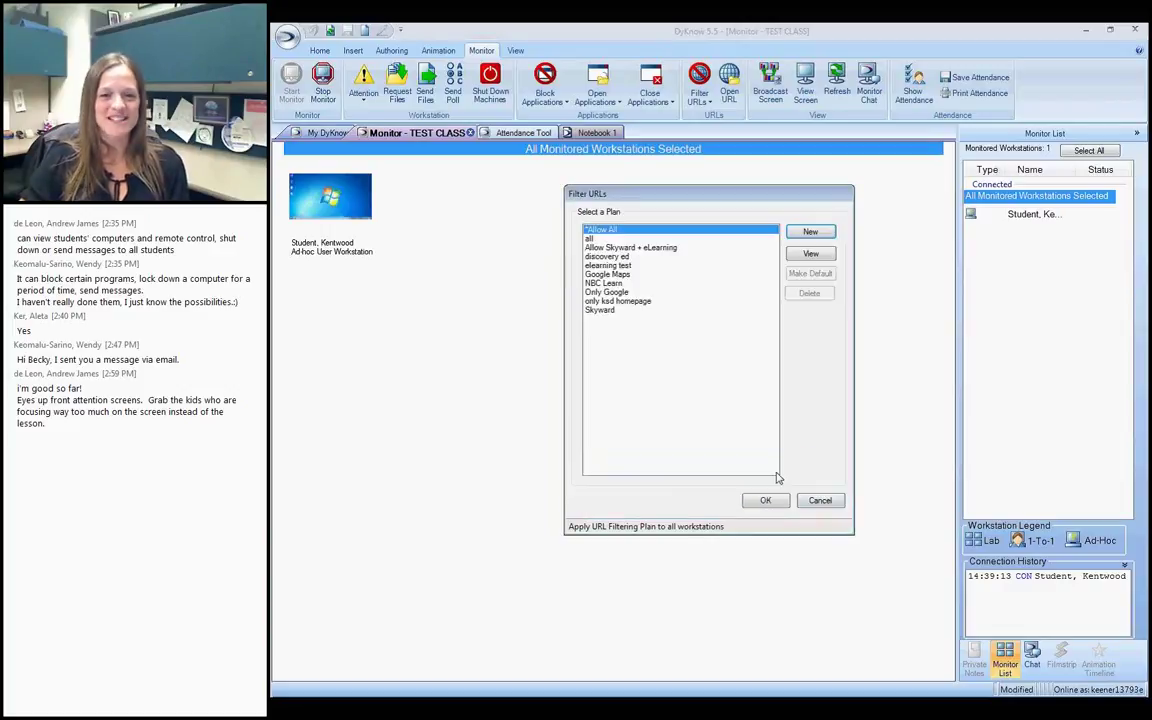
# Open the existing "Allow Skyward + eLearning" filtering plan for editing.
pyautogui.click(632, 249)
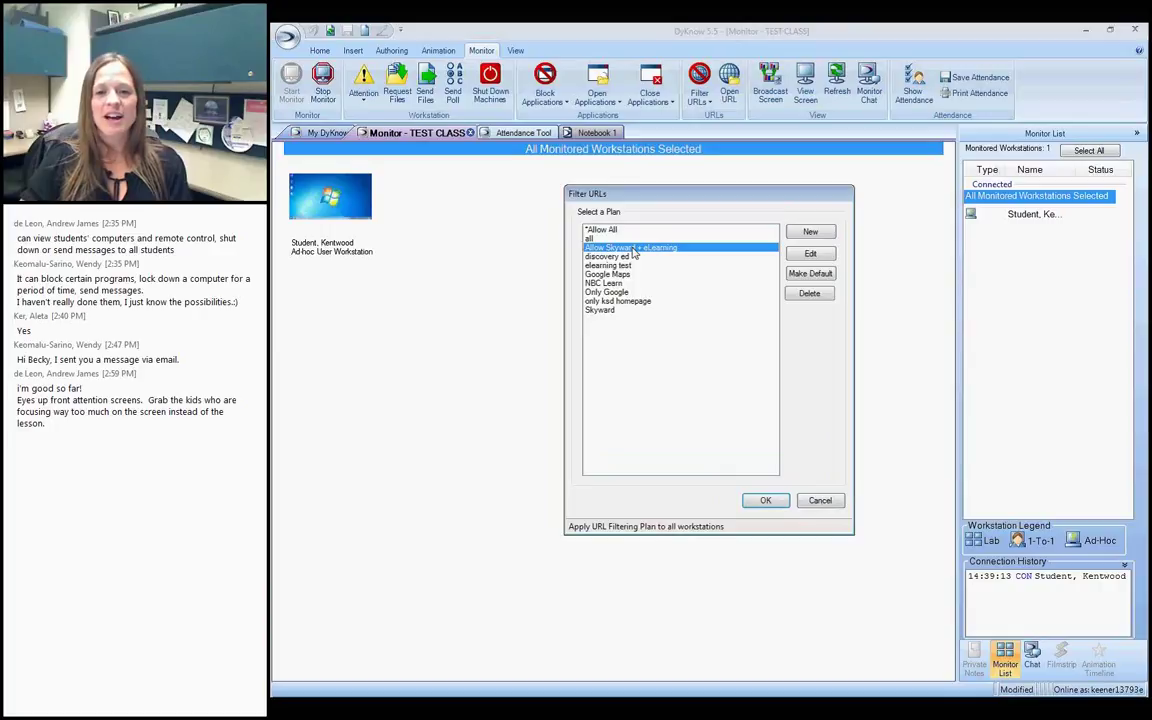
pyautogui.click(810, 253)
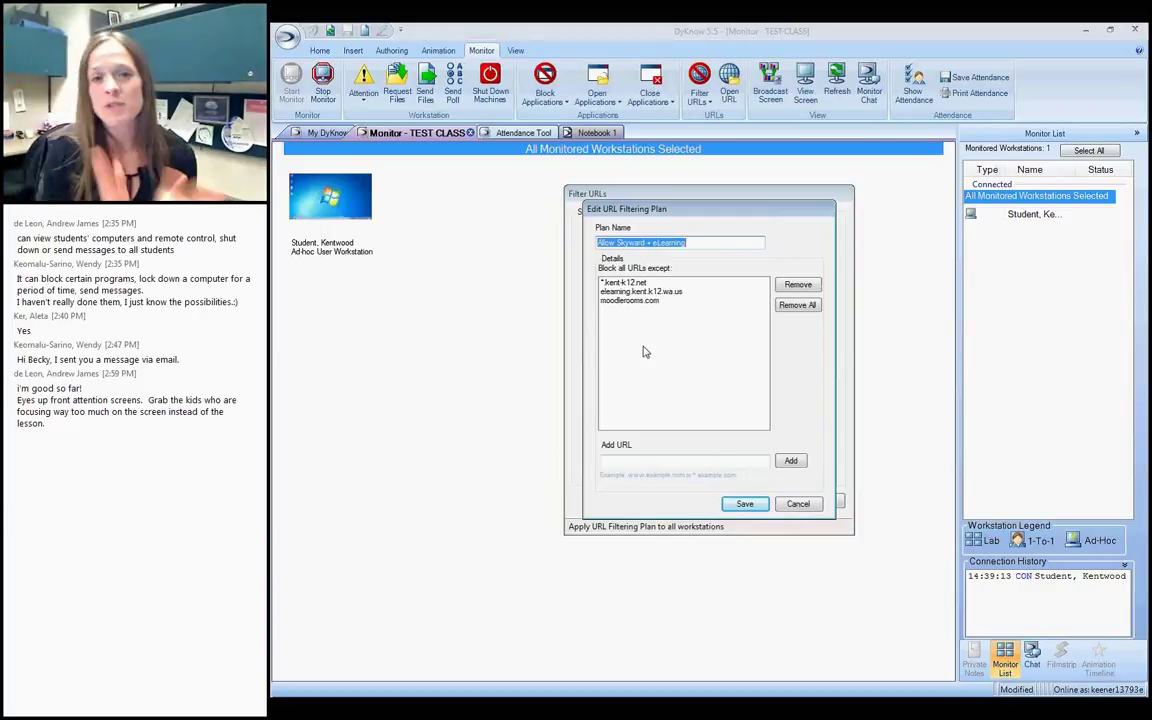
pyautogui.click(625, 462)
pyautogui.write('*.')
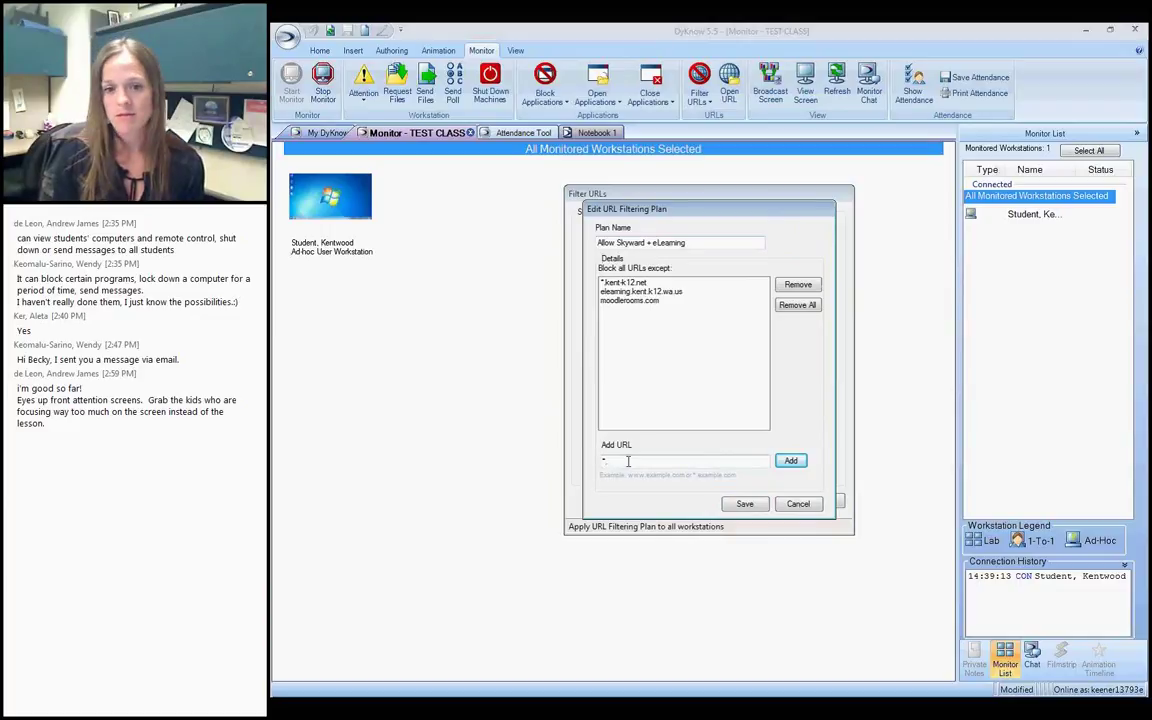
pyautogui.write('google.com')
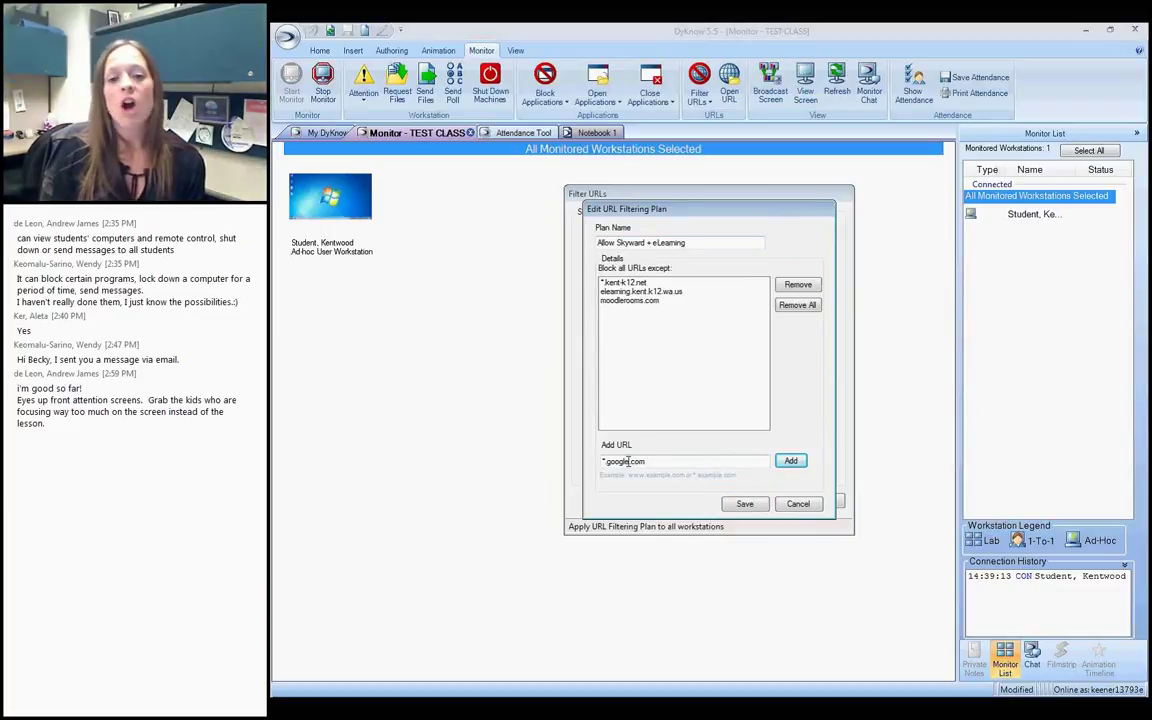
pyautogui.press('BackSpace')
pyautogui.press('BackSpace')
pyautogui.press('BackSpace')
pyautogui.press('BackSpace')
pyautogui.press('BackSpace')
pyautogui.press('BackSpace')
pyautogui.press('BackSpace')
pyautogui.press('BackSpace')
pyautogui.press('BackSpace')
pyautogui.press('BackSpace')
pyautogui.press('BackSpace')
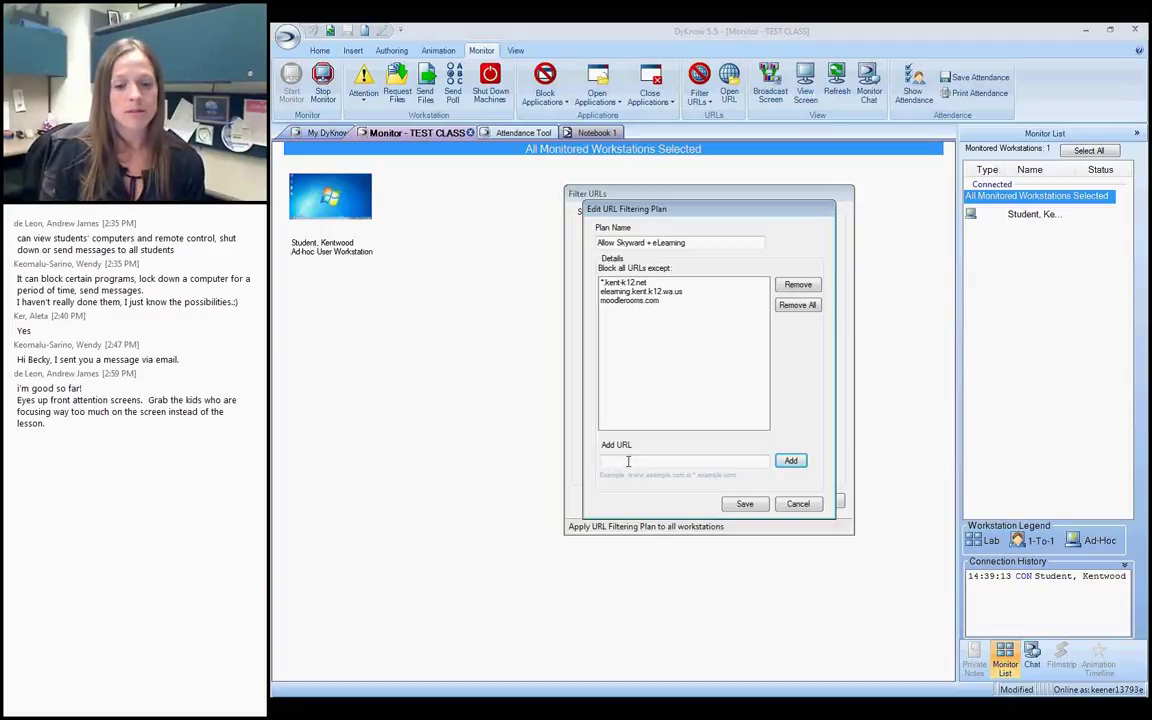
# Enter archives.nbclearn.com as an allowed URL in the plan, then cancel the plan edit and the URL filter setup.
pyautogui.write('nbn')
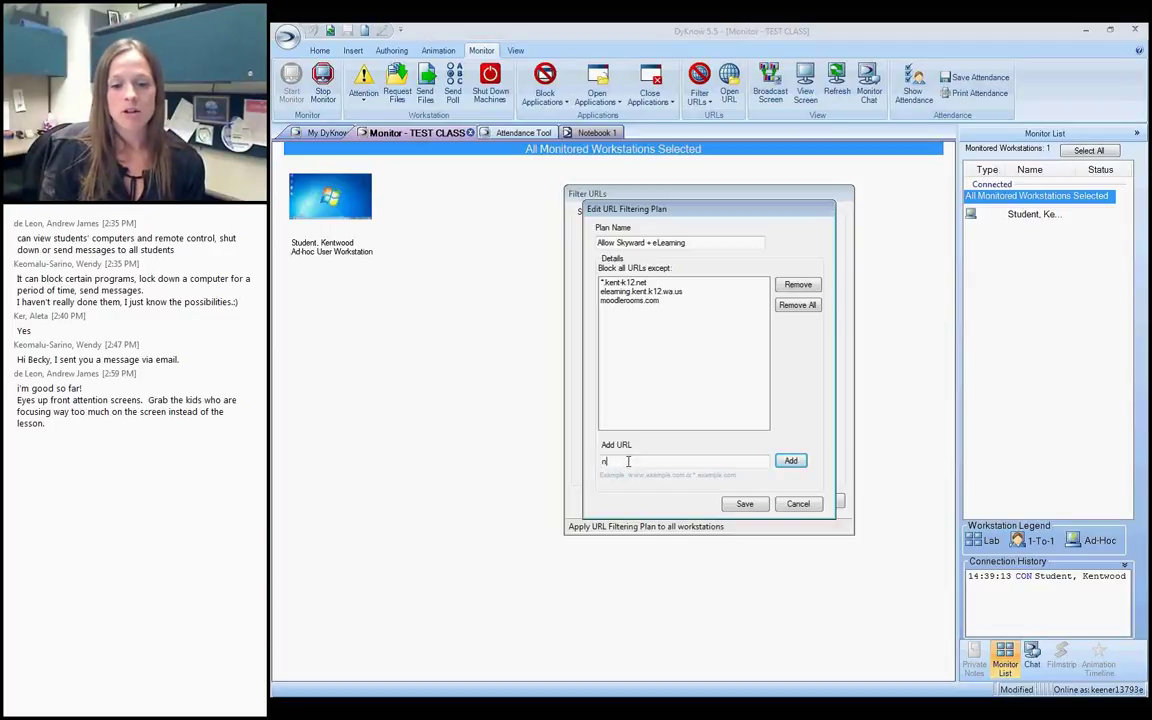
pyautogui.write('c')
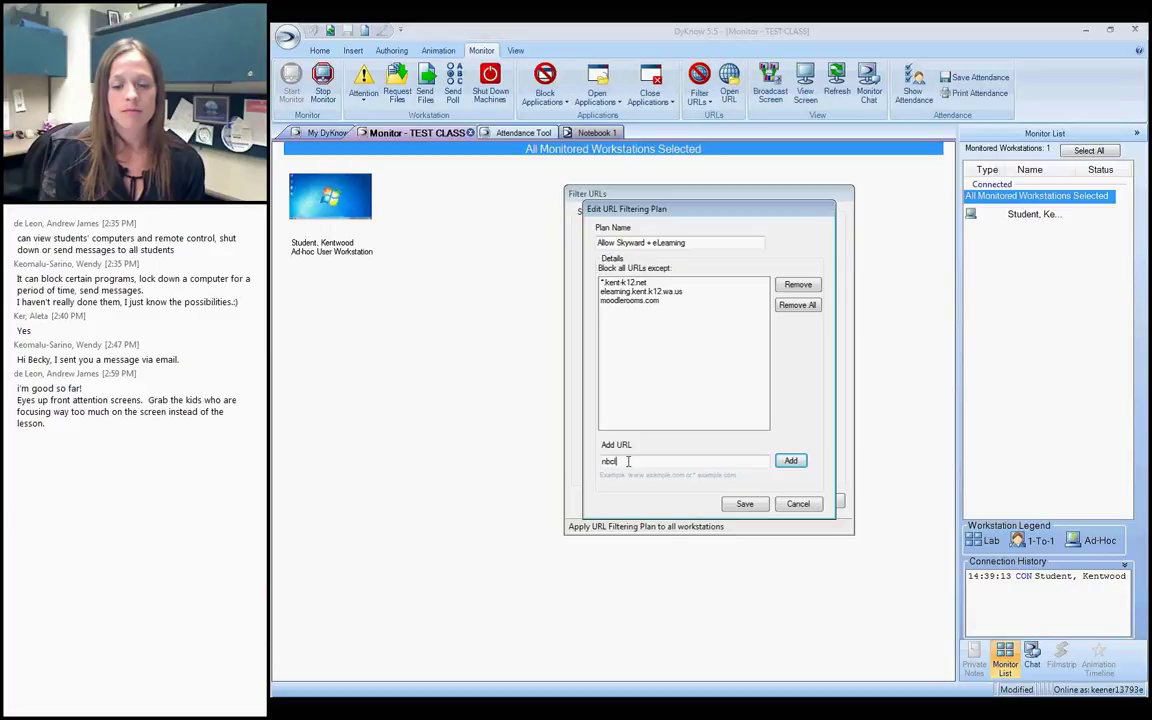
pyautogui.write('learn.com')
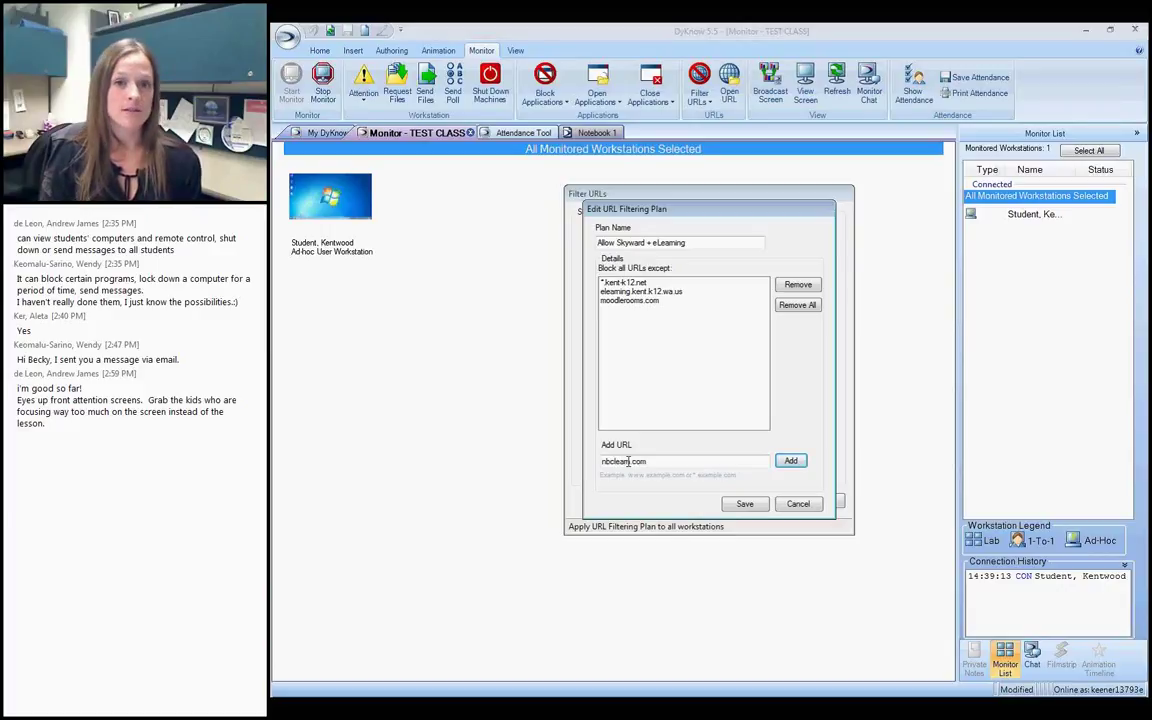
pyautogui.press('Home')
pyautogui.write('archives.')
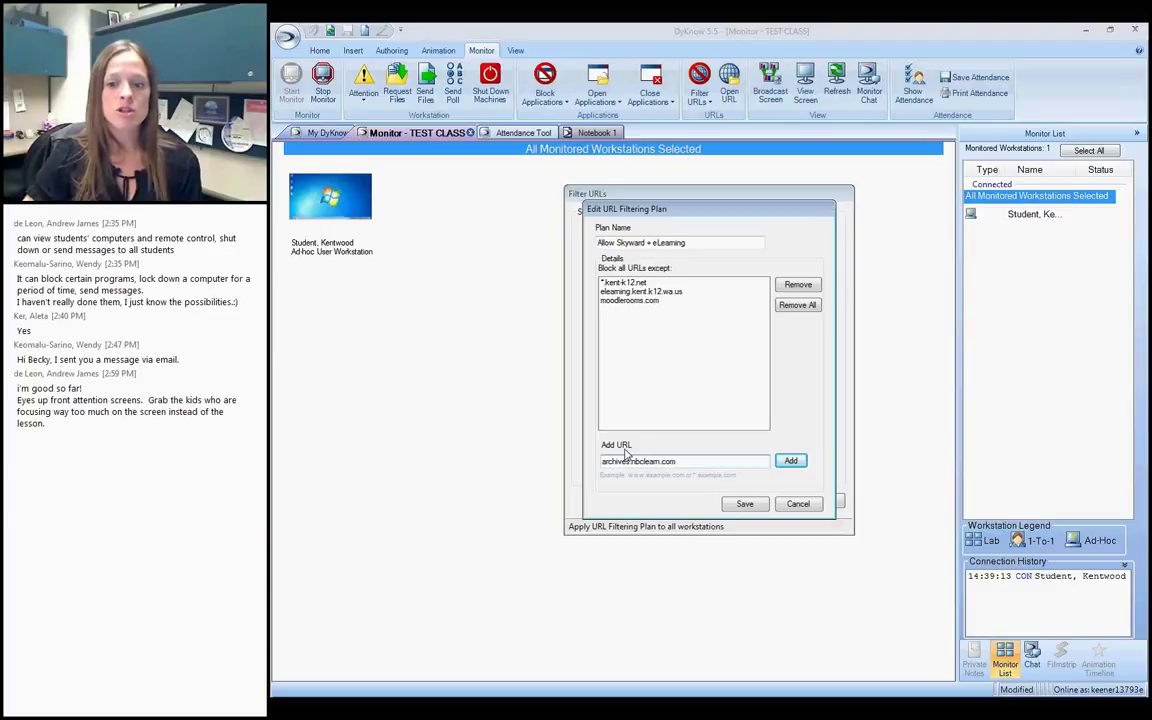
pyautogui.click(805, 503)
pyautogui.click(812, 501)
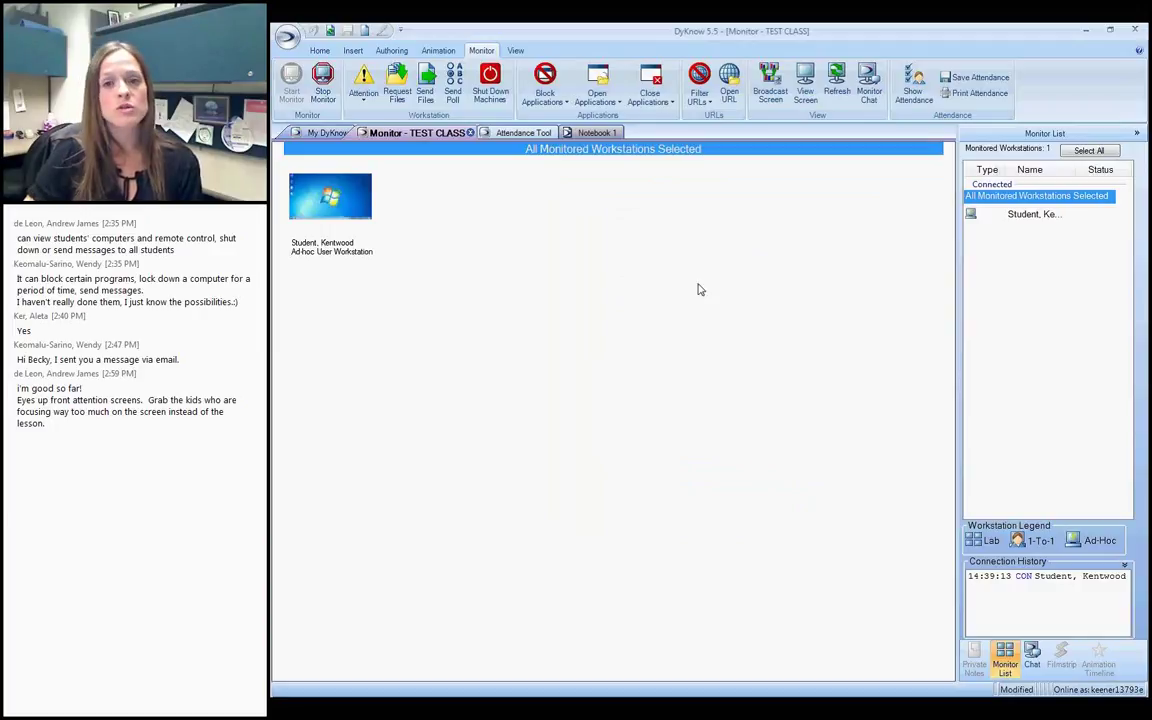
# Switch to Notebook 1 containing the captured poll results and close it.
pyautogui.click(582, 134)
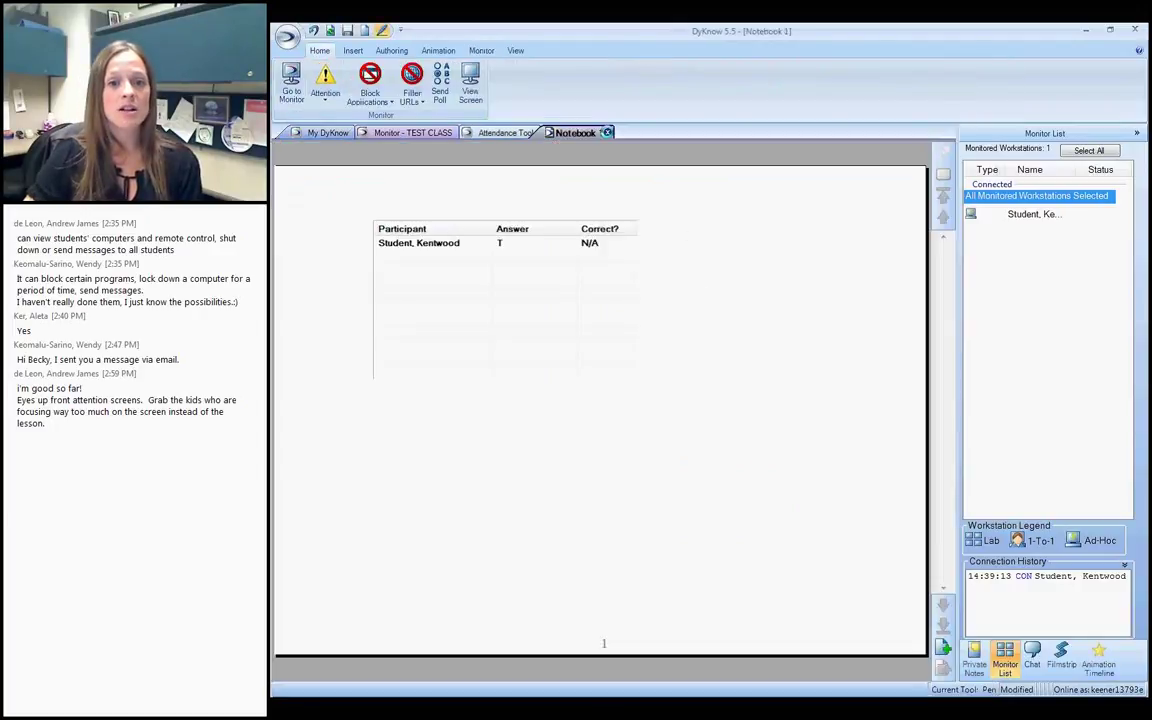
pyautogui.click(605, 132)
pyautogui.click(734, 415)
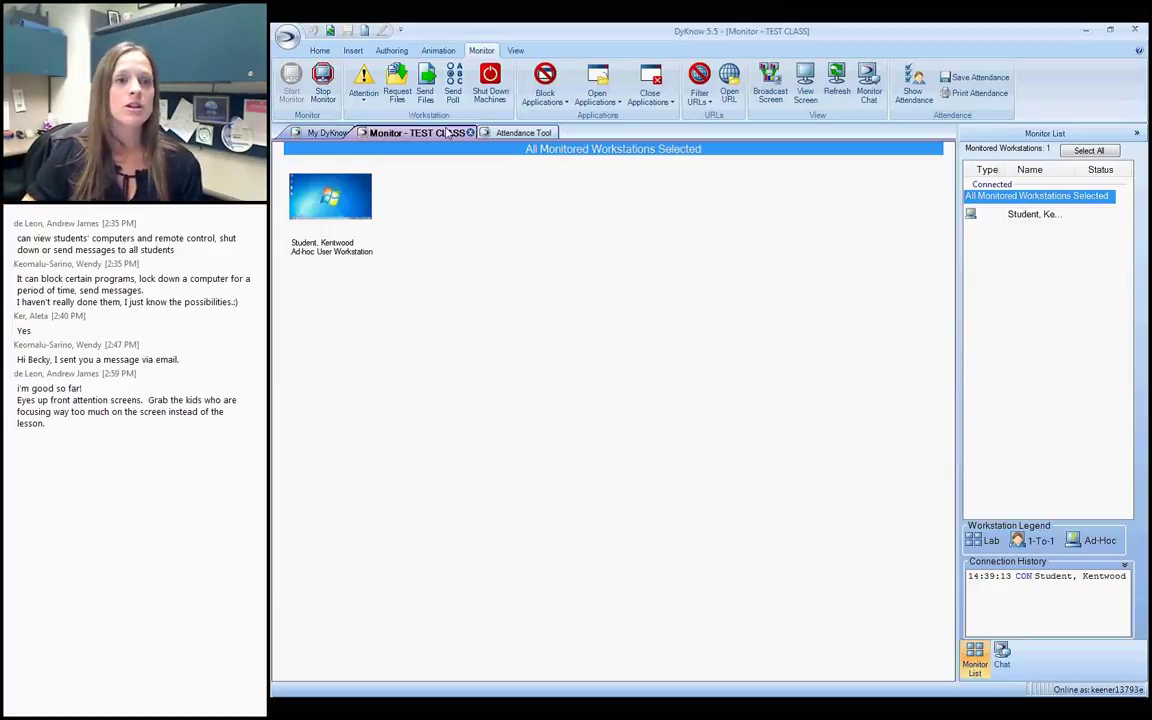
# Apply attention to all workstations, blanking screens with the text "Share one way that wars start with your partner.".
pyautogui.click(364, 84)
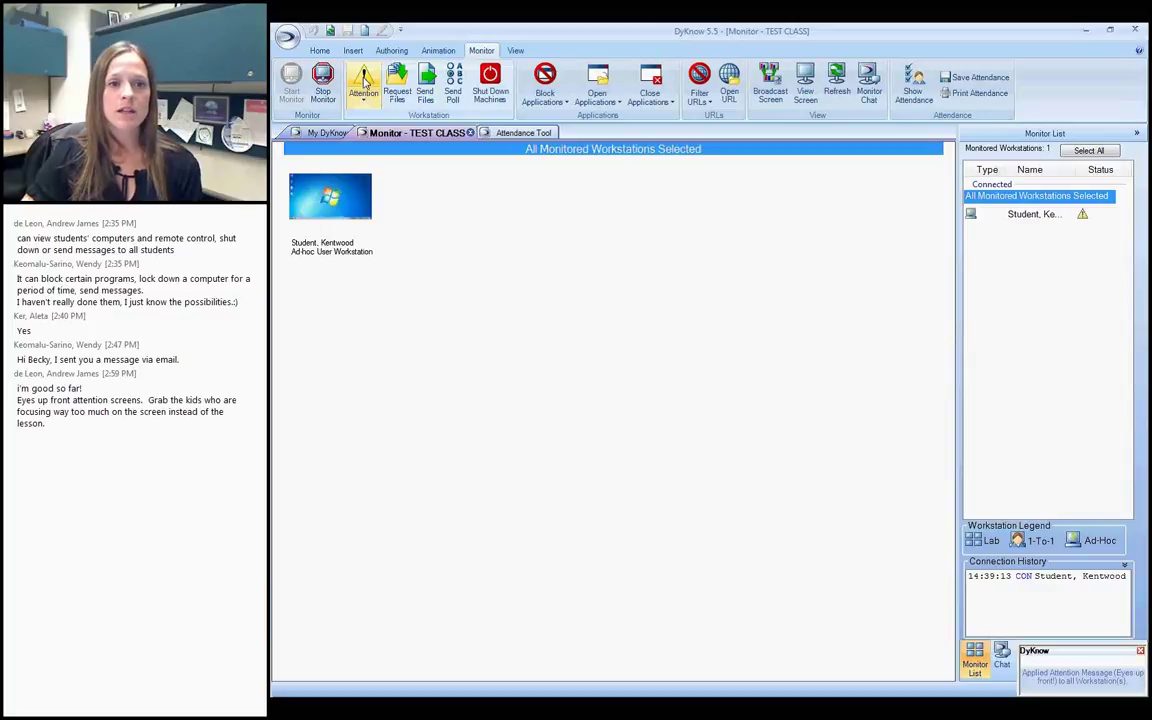
pyautogui.click(364, 99)
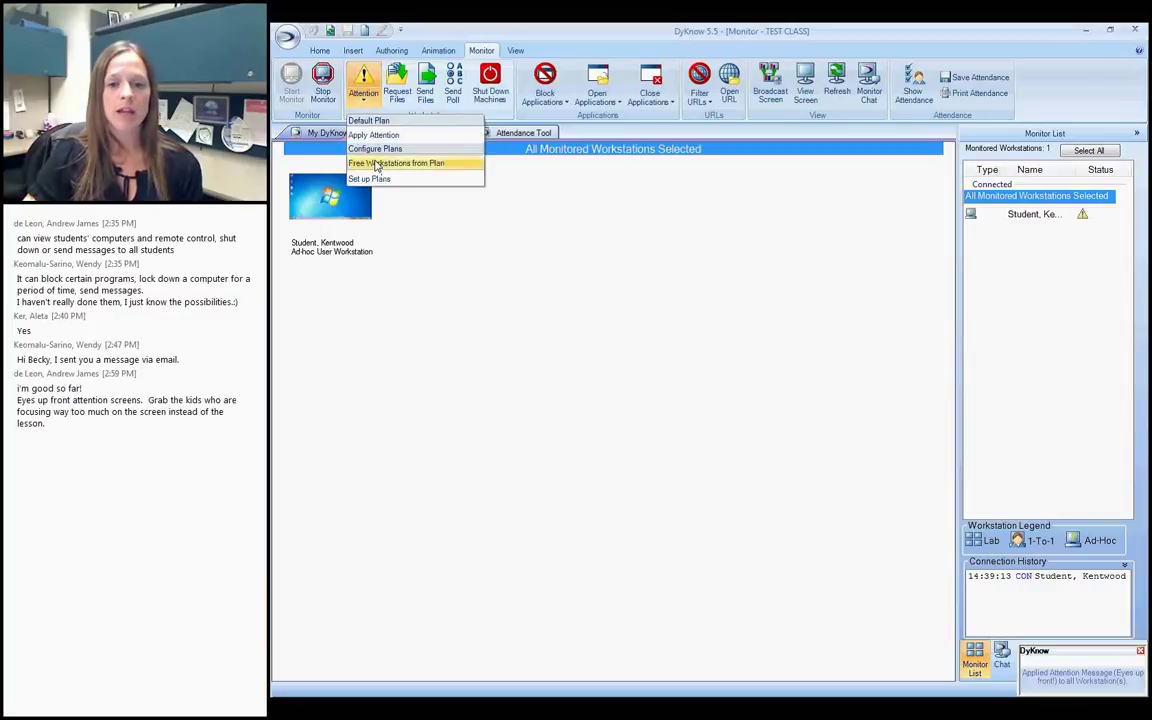
pyautogui.click(373, 134)
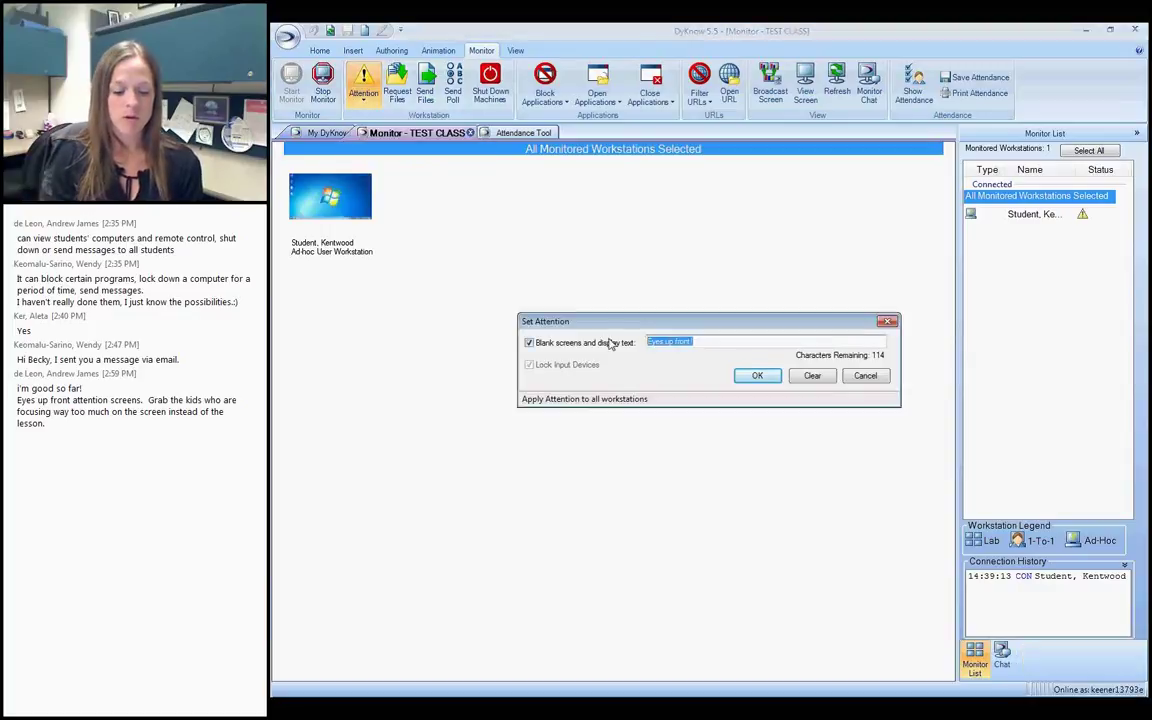
pyautogui.write('Share one ')
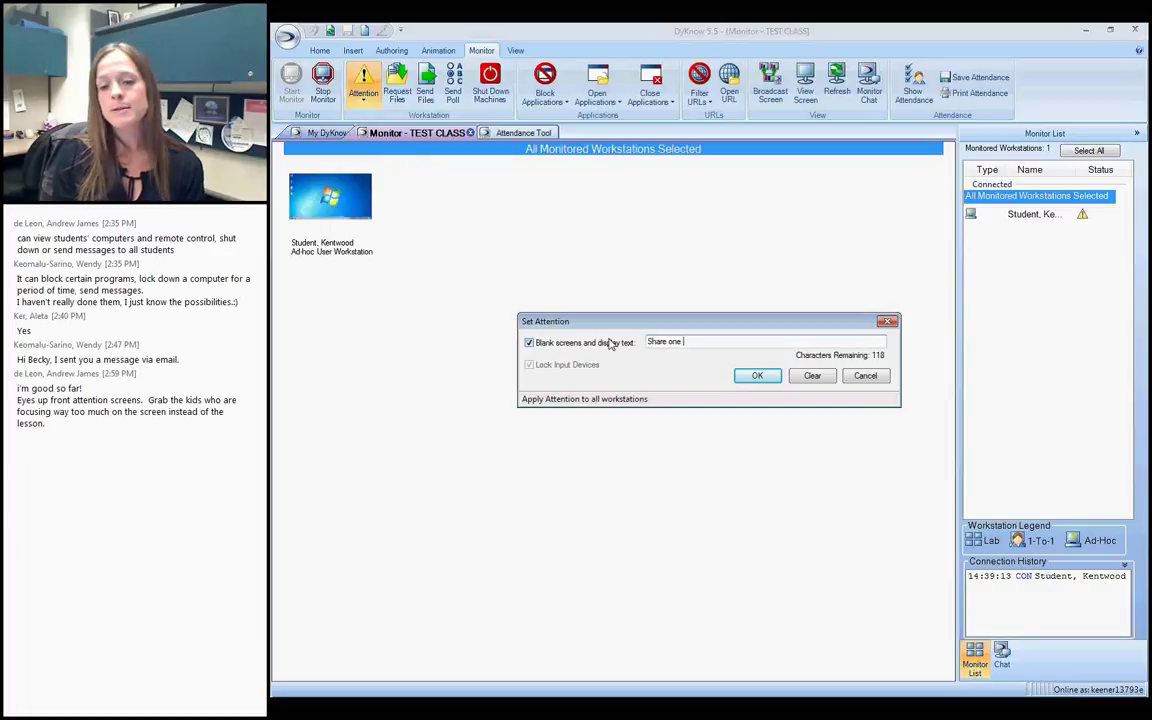
pyautogui.write('way that war')
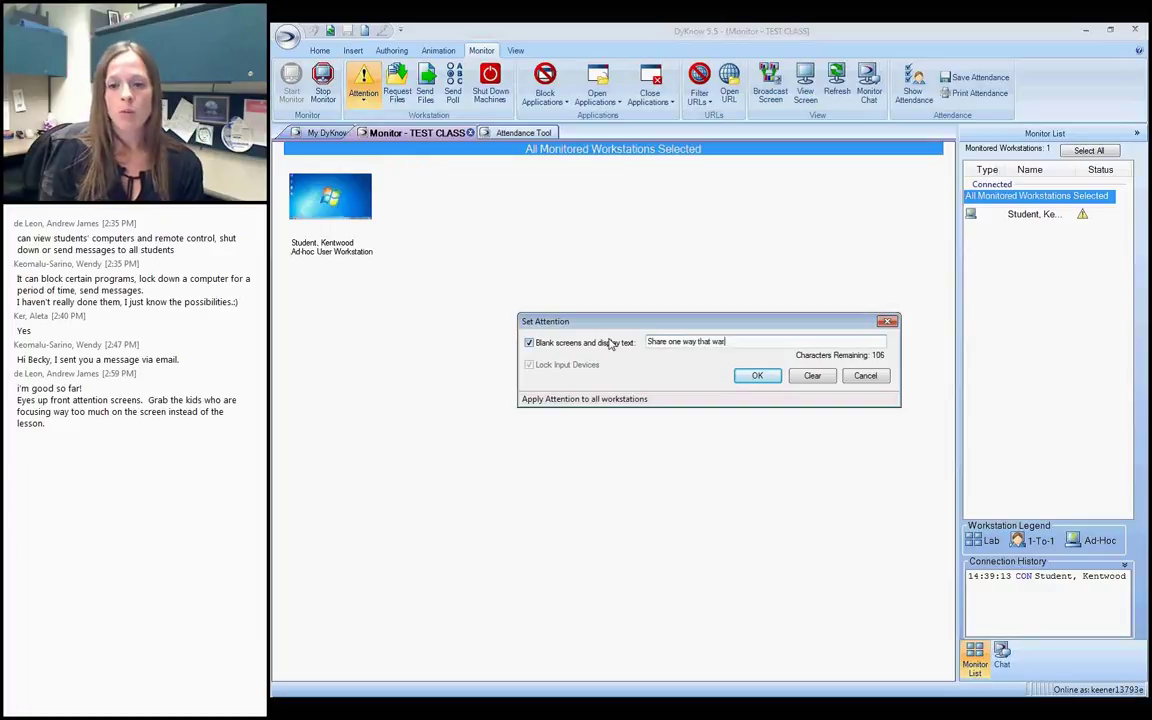
pyautogui.write('s a')
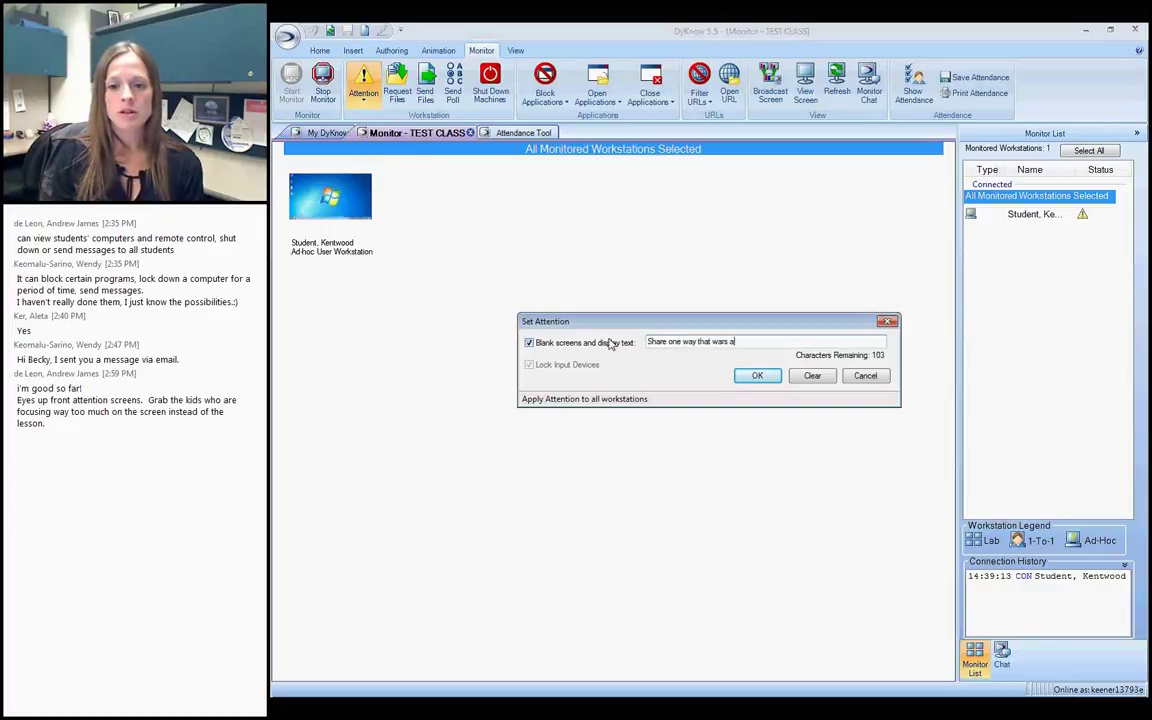
pyautogui.press('BackSpace')
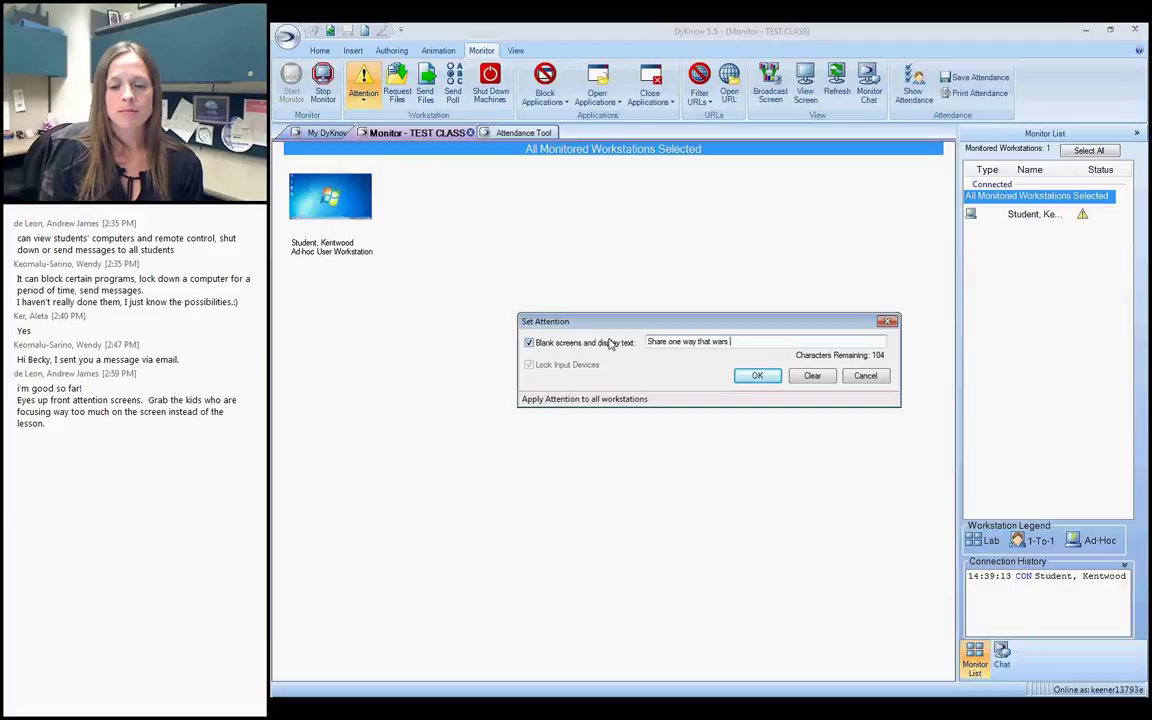
pyautogui.write('star')
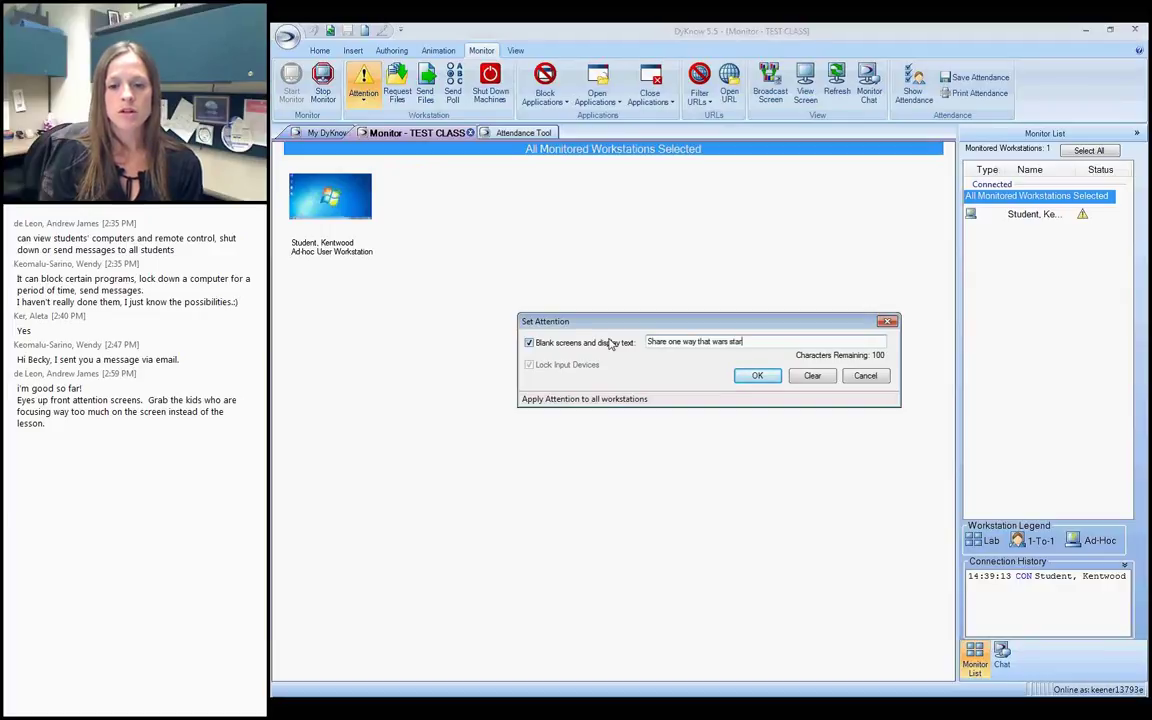
pyautogui.write('t with your partner.')
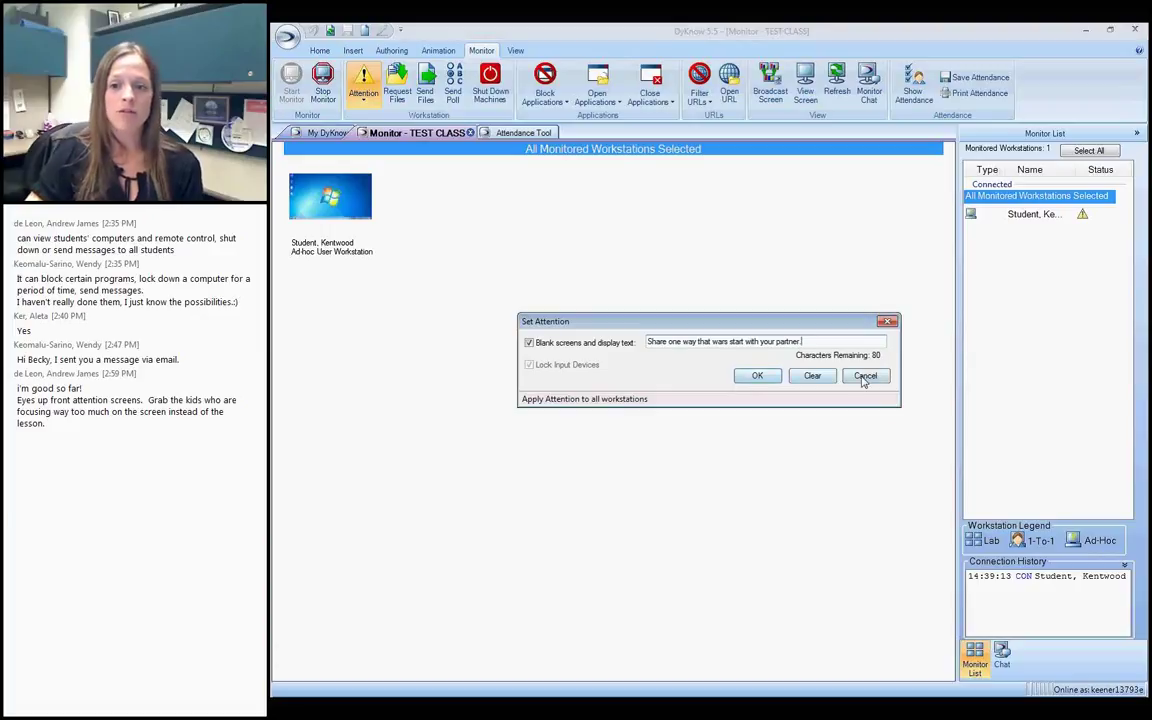
pyautogui.click(765, 376)
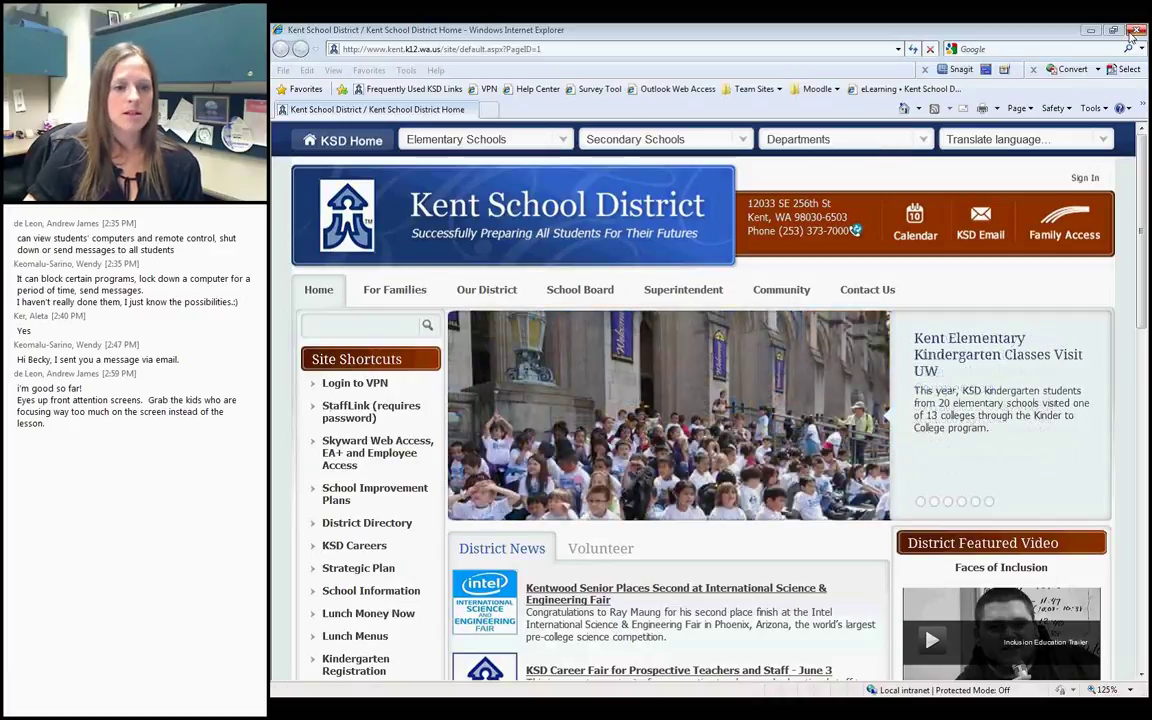
# In Internet Explorer, open the StaffLink shortcut from the Kent School District home page in a new tab and show it.
pyautogui.rightClick(345, 412)
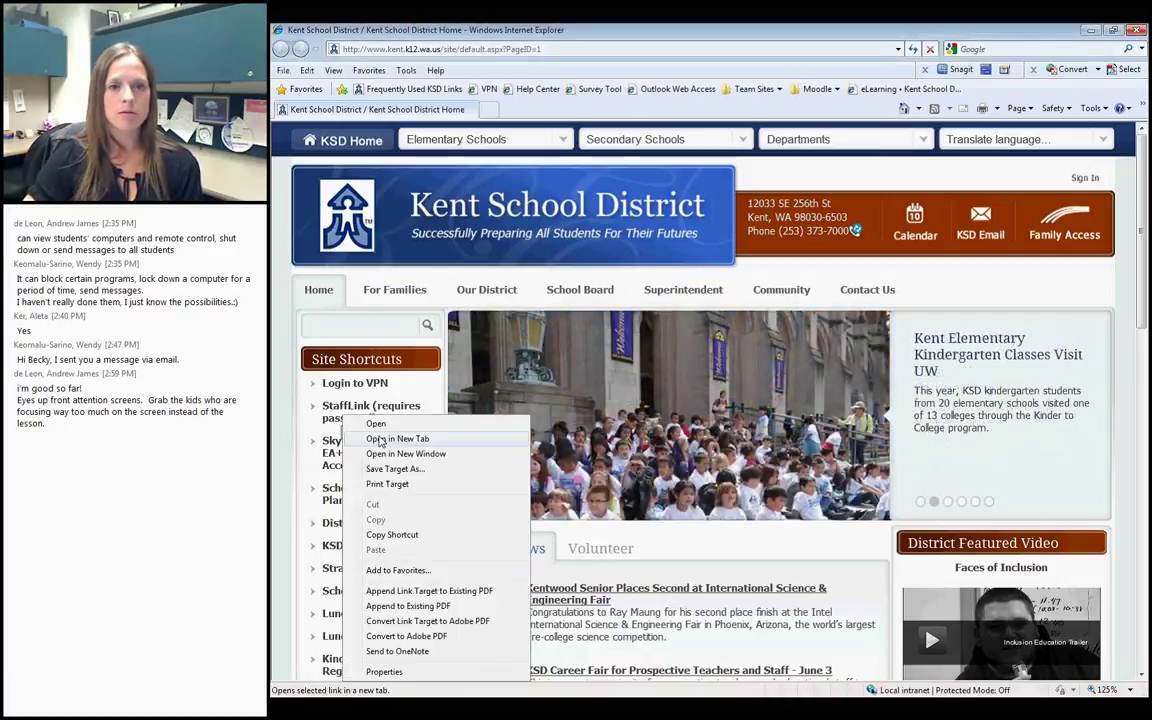
pyautogui.click(365, 440)
pyautogui.click(486, 110)
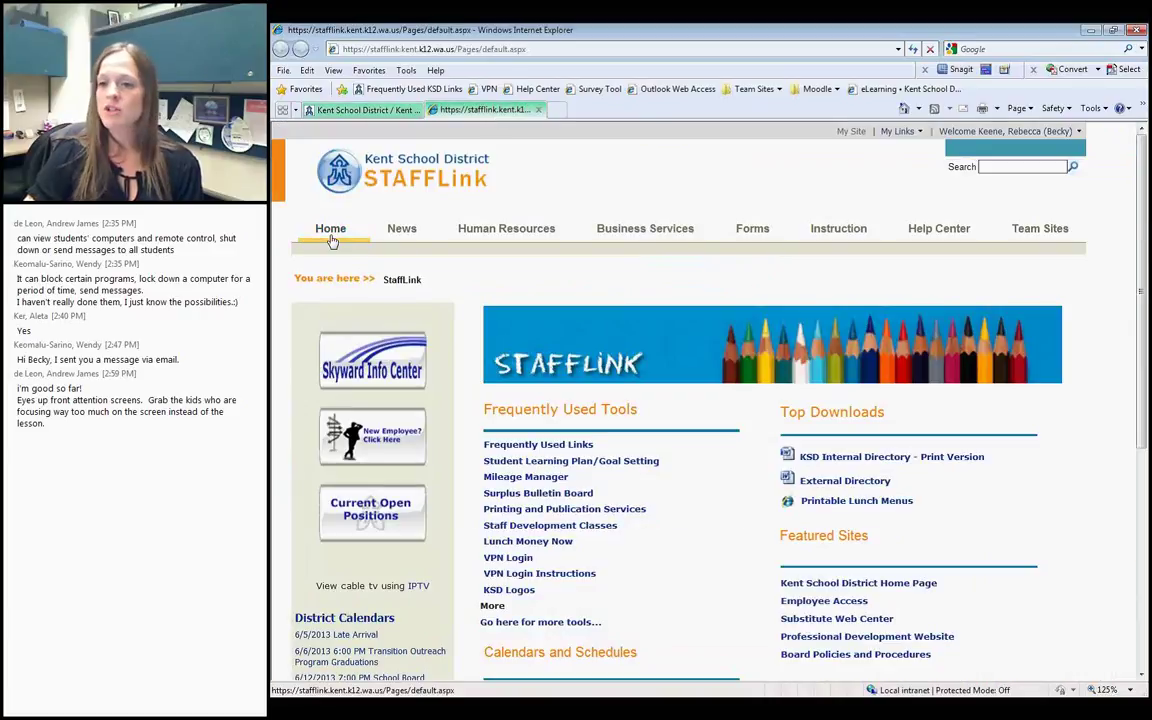
# Go to the StaffLink Help Center and open the DyKnow page under Other Applications.
pyautogui.click(924, 232)
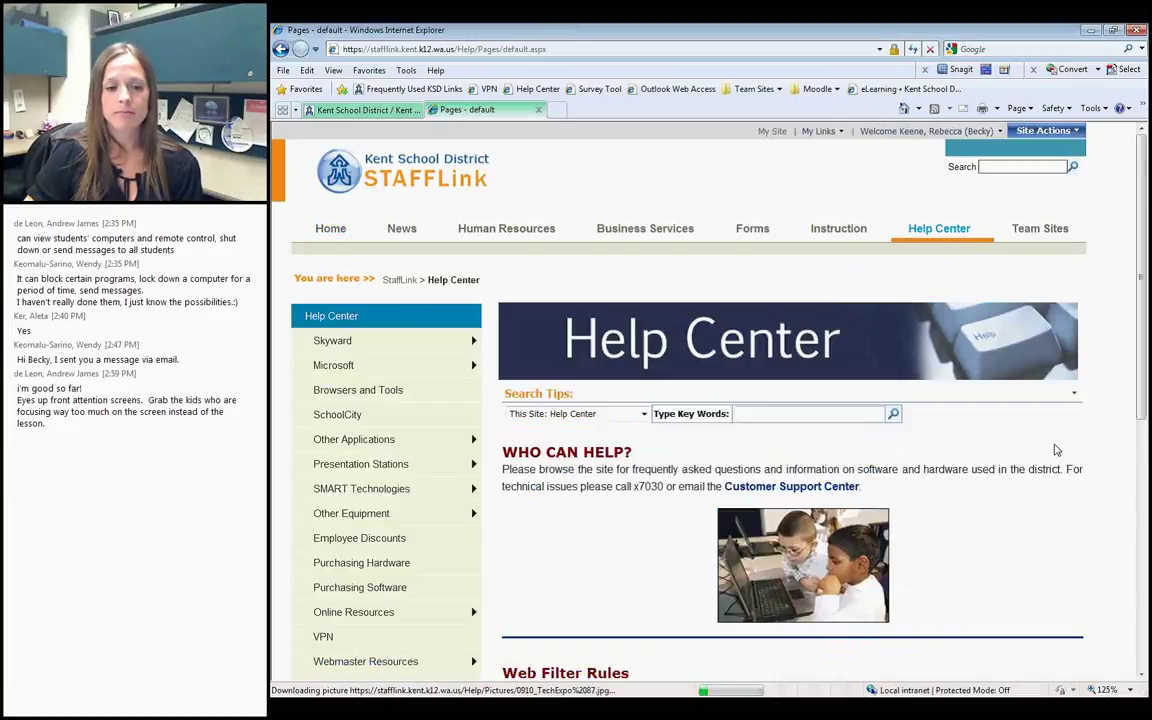
pyautogui.scroll(-1, 1085, 504)
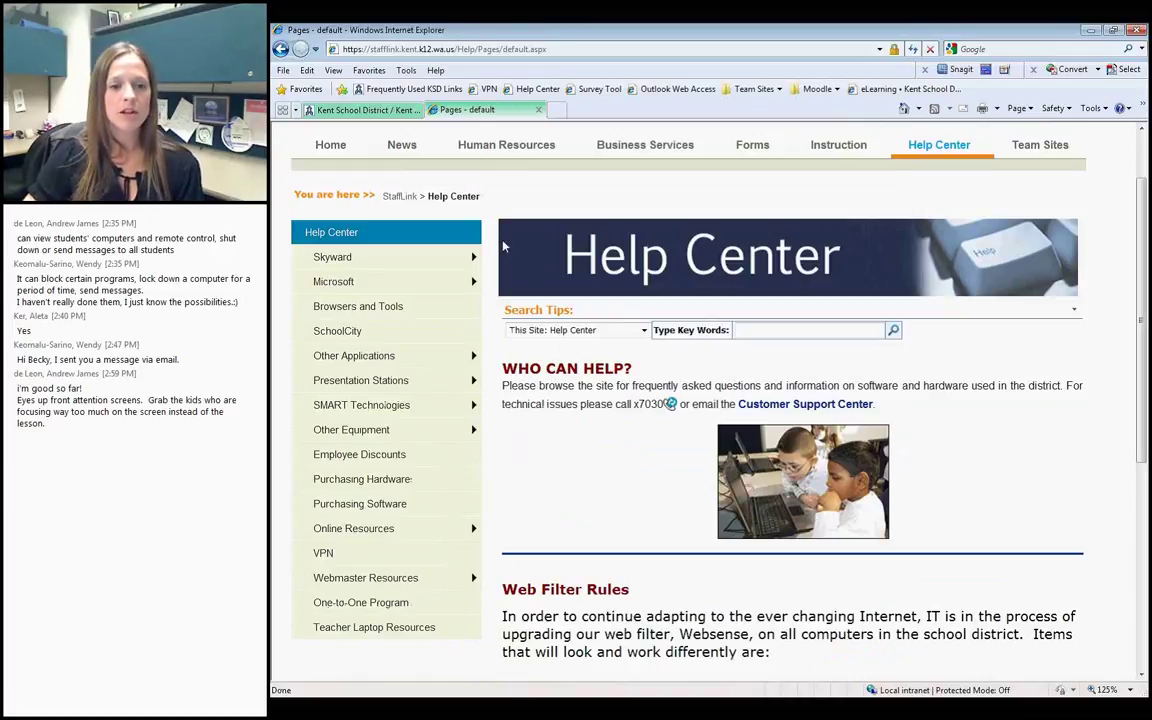
pyautogui.moveTo(361, 361)
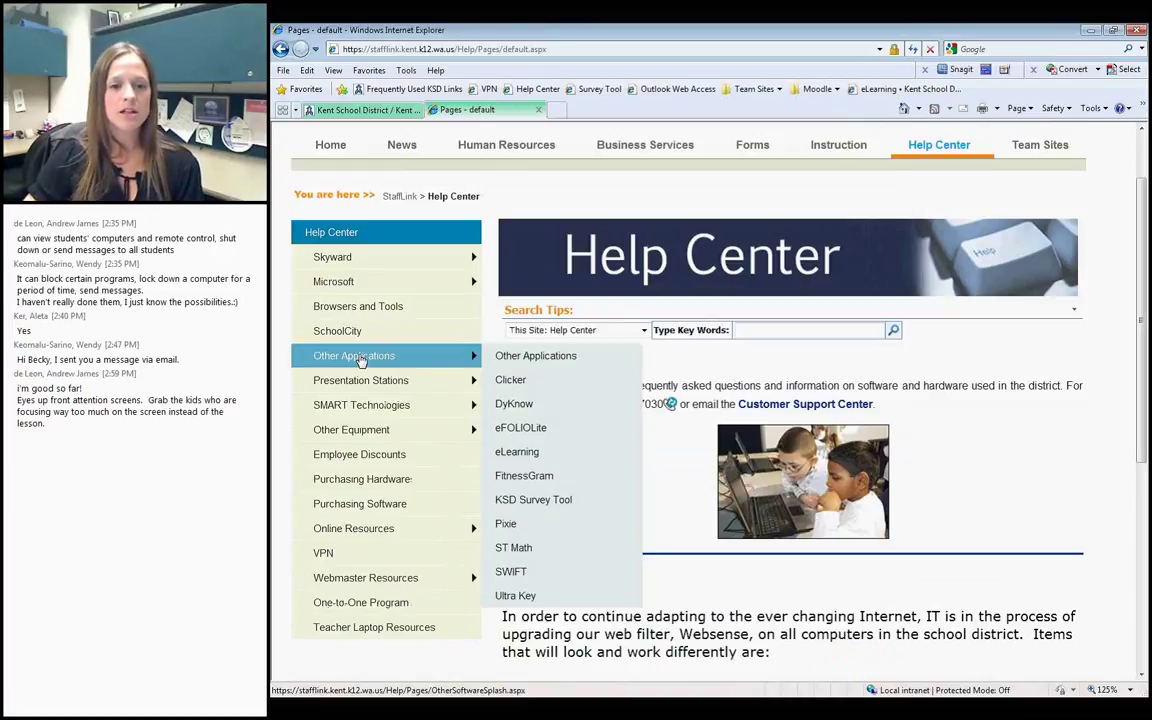
pyautogui.click(514, 404)
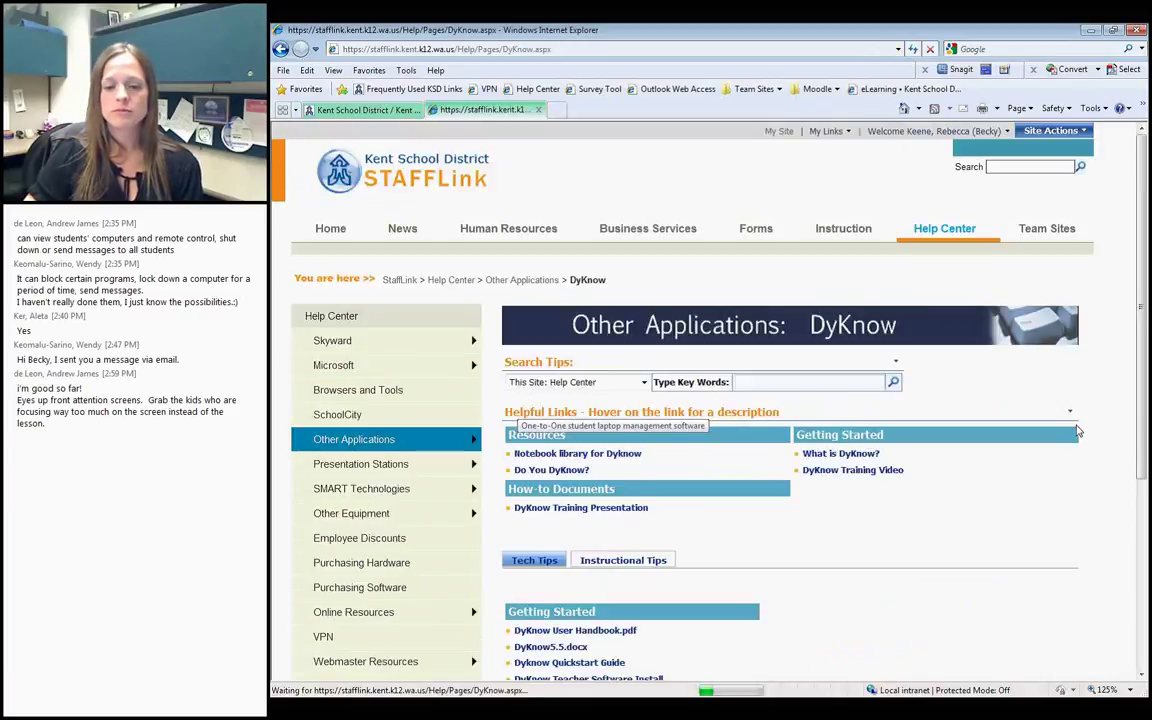
# Open the URL Filtering Quick Guide from the DyKnow how-to documents and examine its table of sites and URLs to allow.
pyautogui.scroll(-3, 1078, 430)
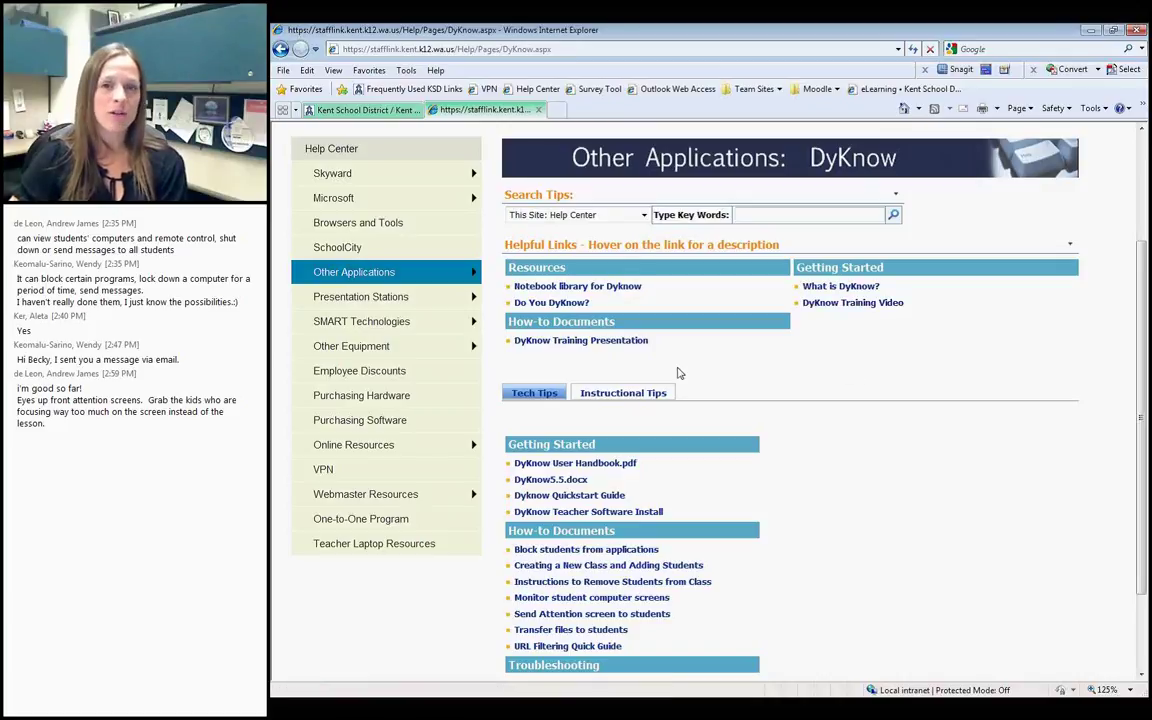
pyautogui.scroll(-2, 926, 490)
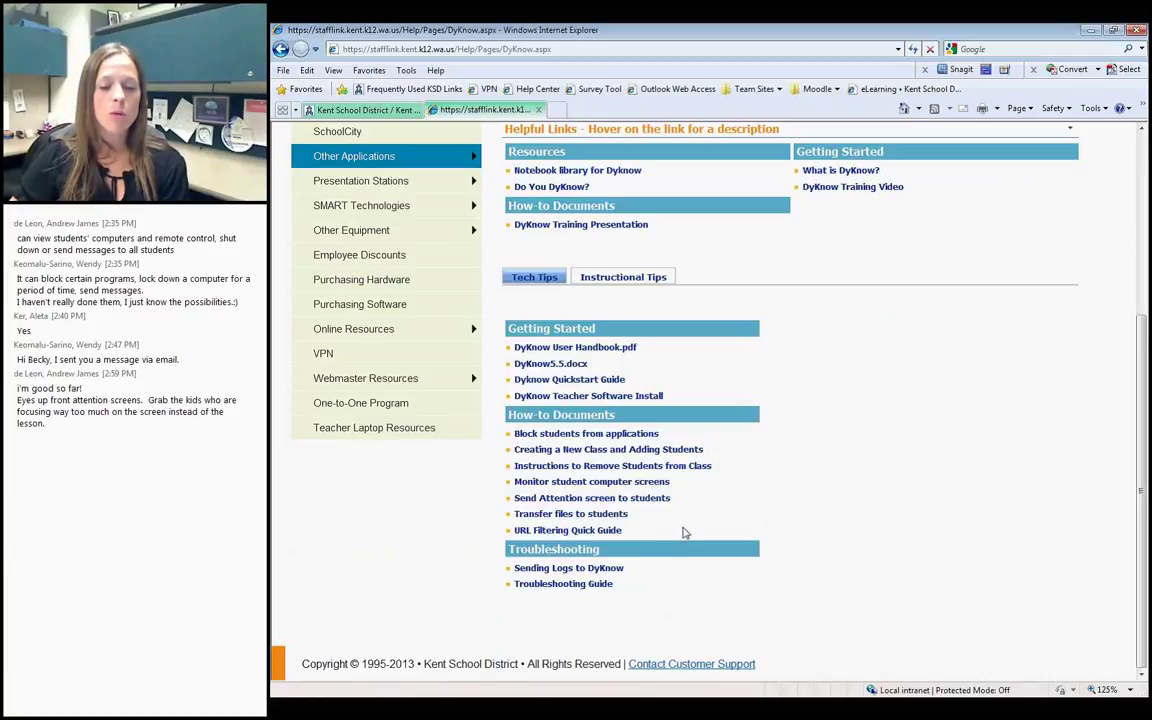
pyautogui.click(540, 533)
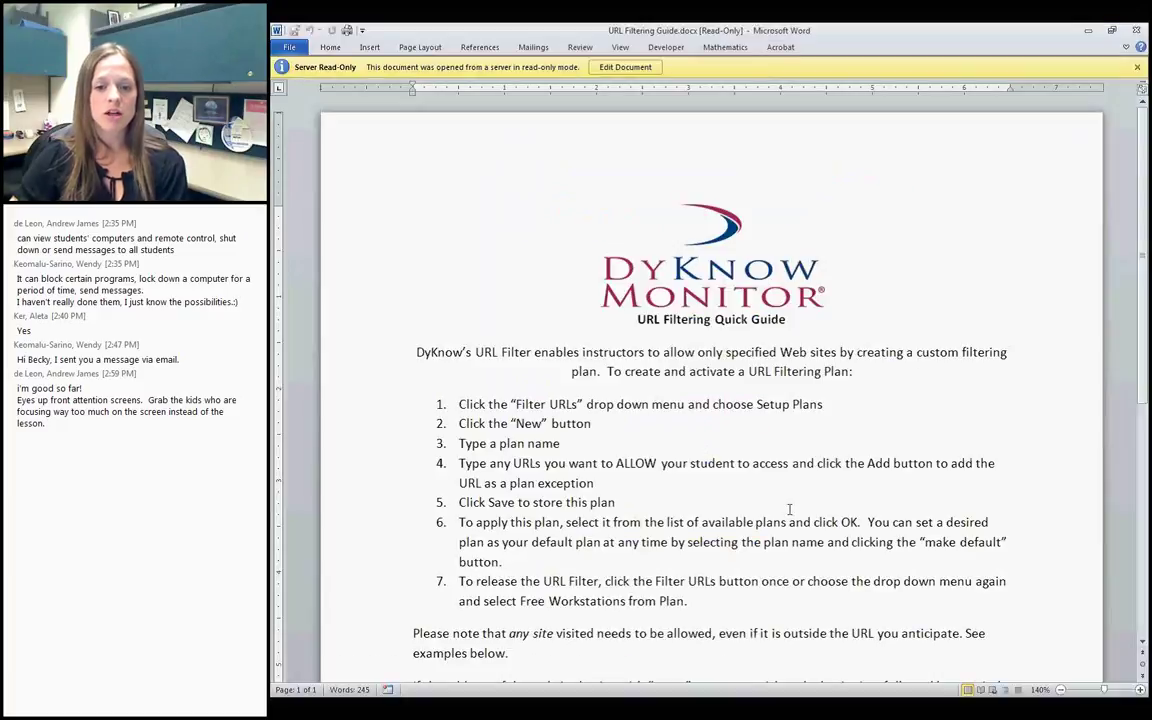
pyautogui.scroll(-1, 958, 519)
pyautogui.scroll(-5, 958, 519)
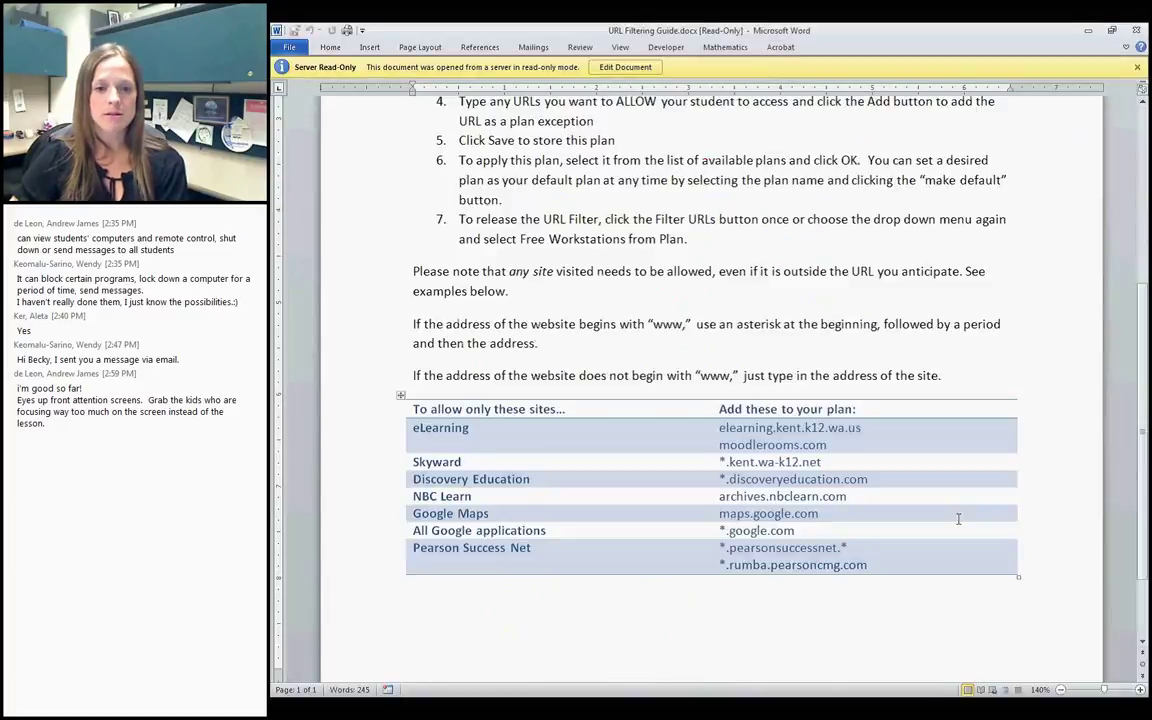
pyautogui.scroll(-1, 958, 519)
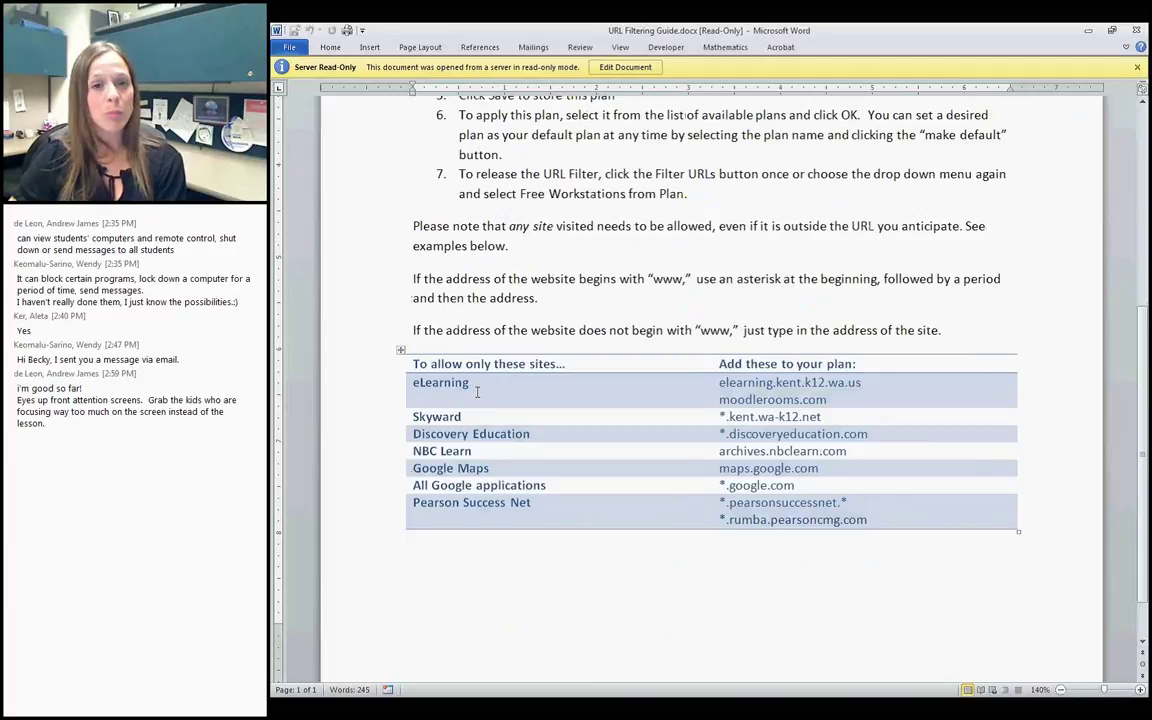